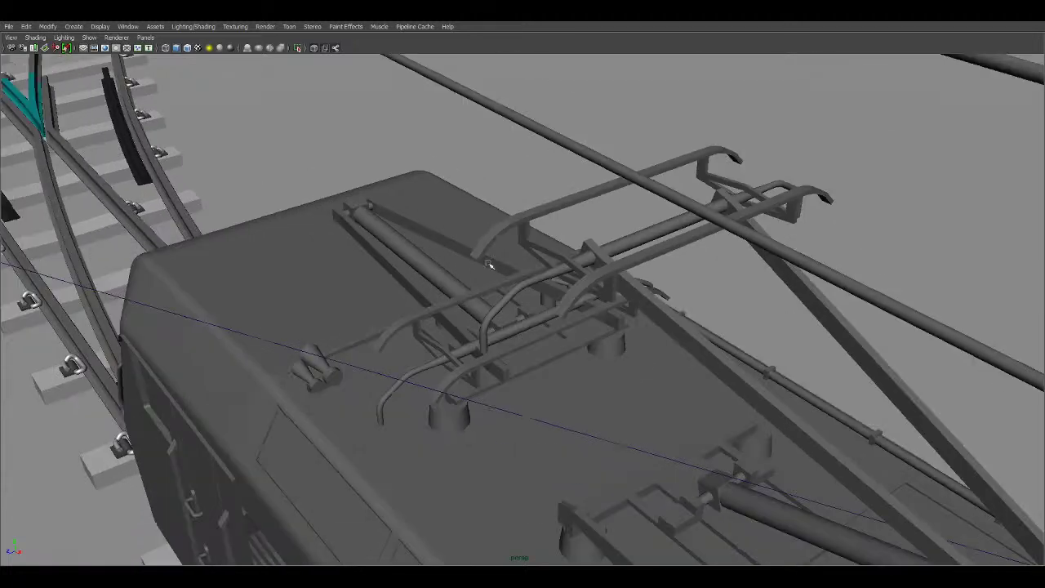
Step: Delete the long arms and the cylindrical tube of the folded pantograph near the horns on the locomotive roof
left_click_drag(445, 273, 492, 283, "alt")
middle_click_drag(492, 284, 606, 197, "alt")
left_click(303, 223)
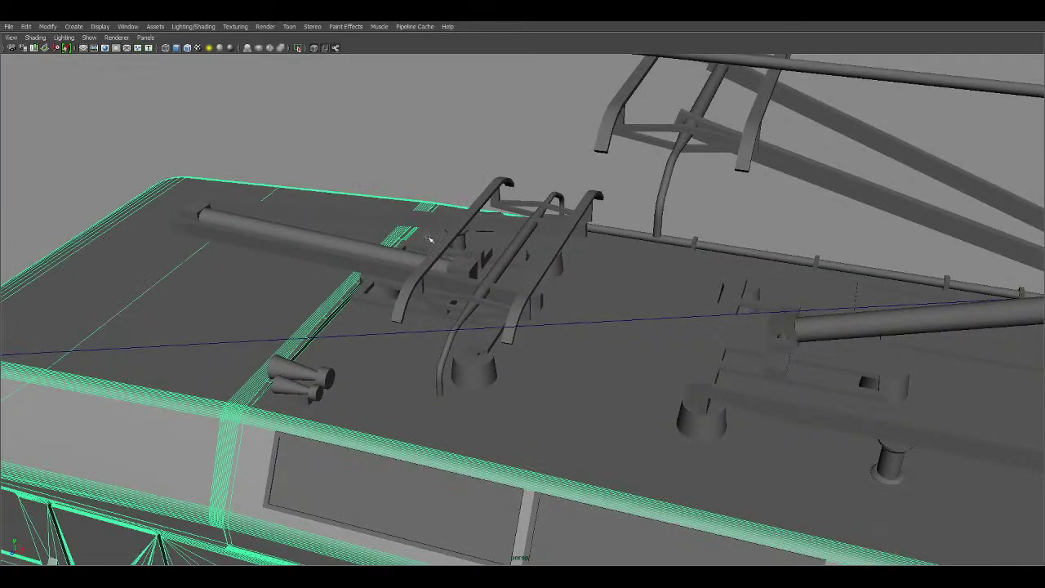
left_click(521, 280)
middle_click_drag(597, 284, 532, 348, "alt")
key("Delete")
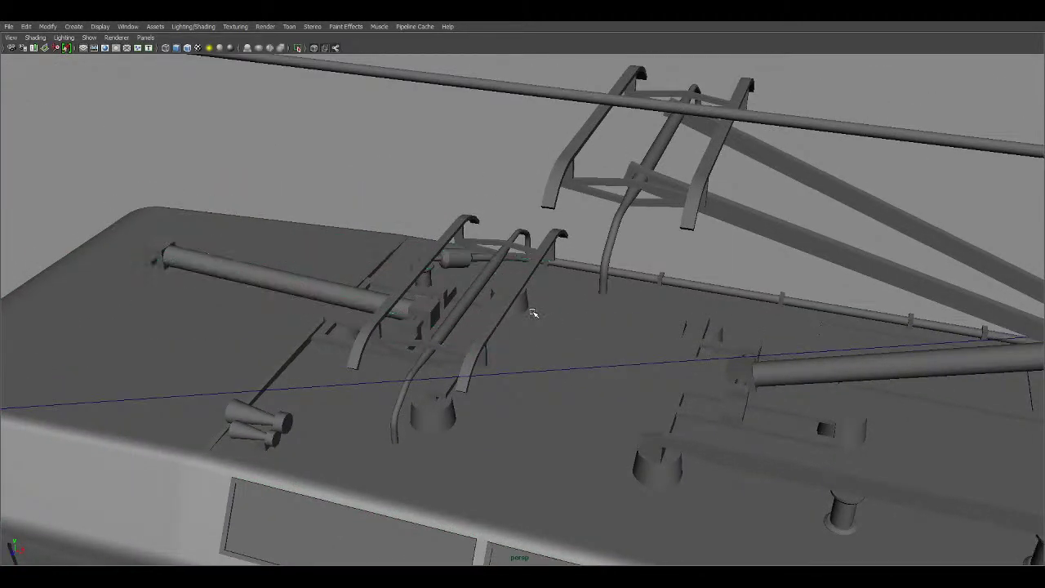
left_click(346, 294)
key("Delete")
Step: Delete the same folded pantograph's base frame with its insulators and its collector head
left_click(384, 288)
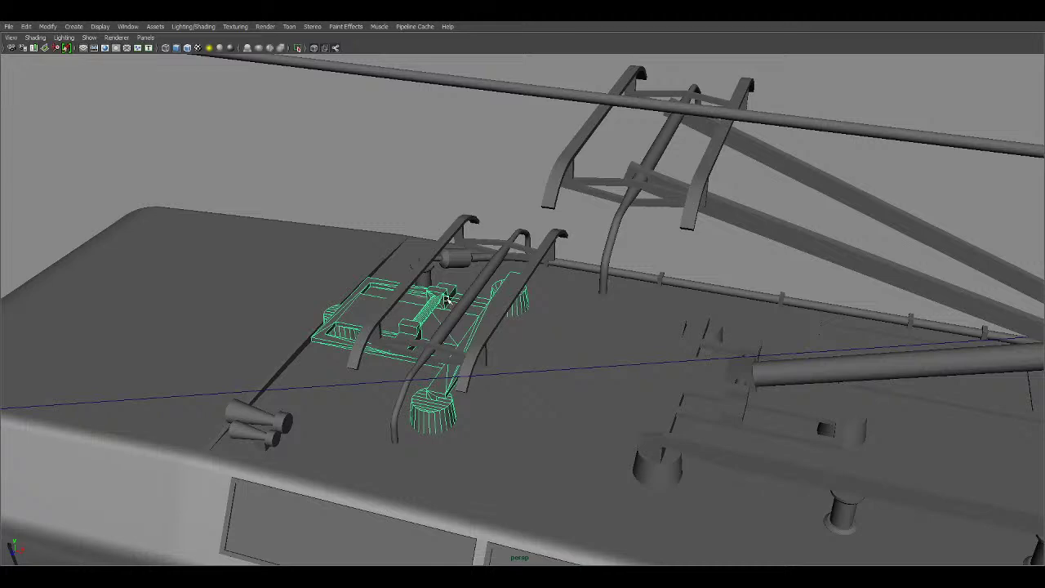
key("Delete")
left_click(462, 252)
key("Delete")
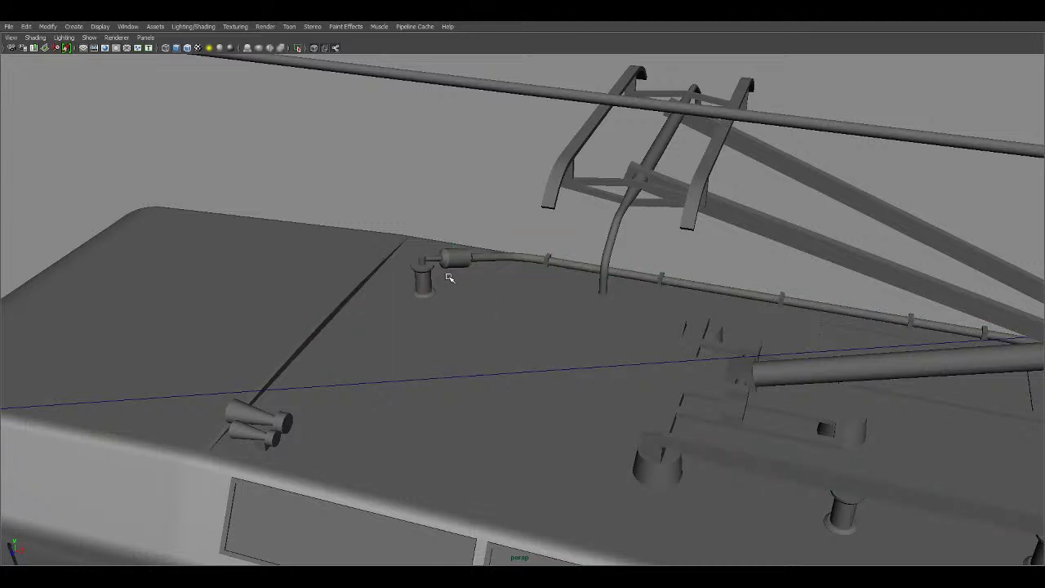
Step: Examine the equipment along the locomotive roof, from the raised pantograph to the folded ones at the other end
left_click_drag(455, 275, 590, 294, "alt")
left_click(369, 334)
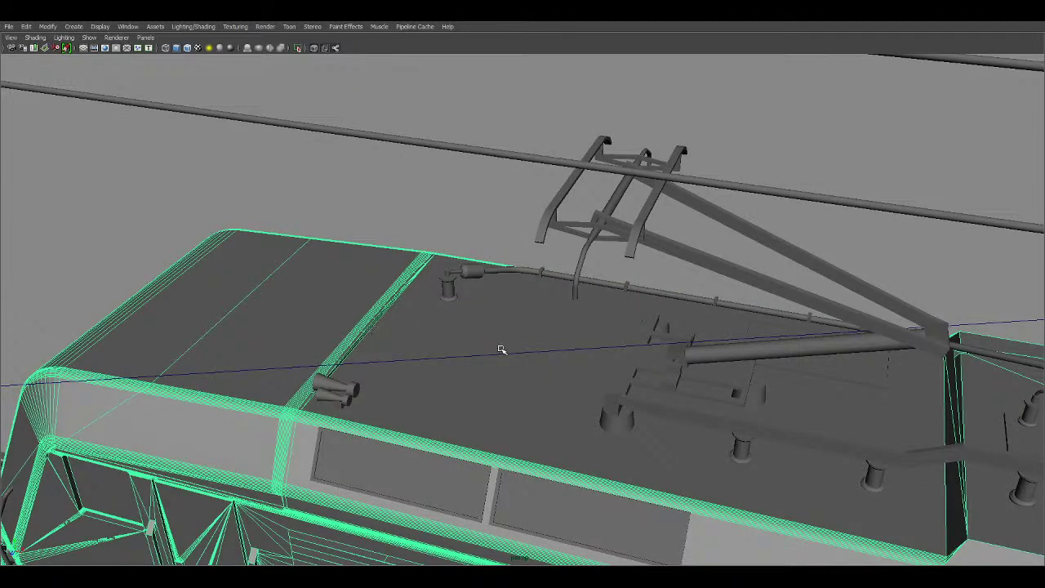
left_click_drag(502, 350, 648, 297, "alt")
left_click(829, 357)
middle_click_drag(828, 357, 606, 224, "alt")
right_click_drag(607, 224, 693, 294, "alt")
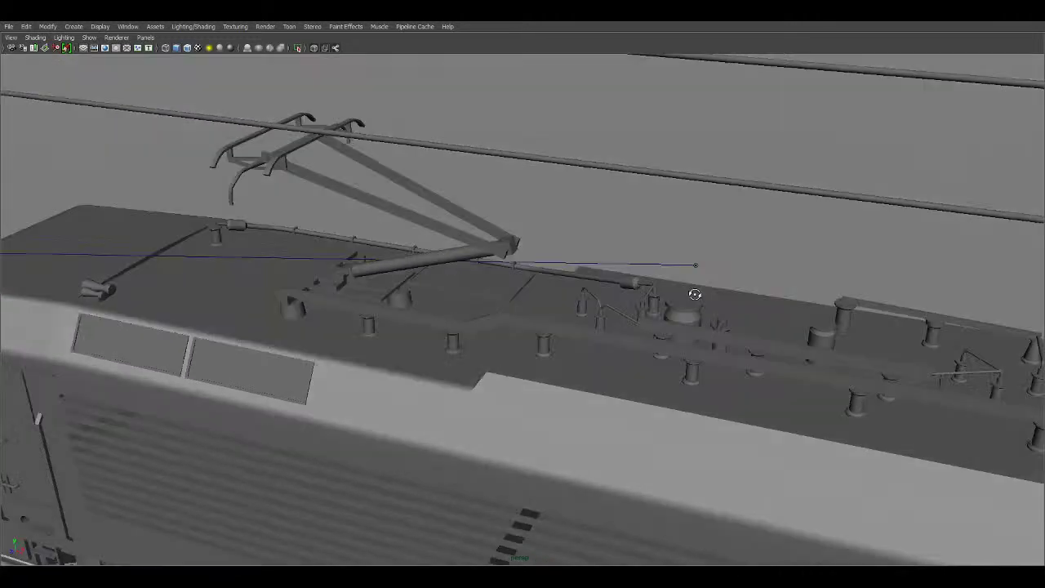
middle_click_drag(694, 294, 462, 257, "alt")
right_click_drag(462, 256, 700, 408, "alt")
mouse_move(698, 407)
left_mouse_down("alt")
mouse_move(534, 287)
mouse_move(306, 268)
left_mouse_up("alt")
mouse_move(611, 290)
left_mouse_down("alt")
mouse_move(673, 376)
mouse_move(452, 345)
mouse_move(231, 279)
mouse_move(464, 334)
mouse_move(568, 263)
mouse_move(672, 86)
left_mouse_up("alt")
middle_click_drag(294, 273, 620, 457, "alt")
middle_click_drag(299, 301, 645, 347, "alt")
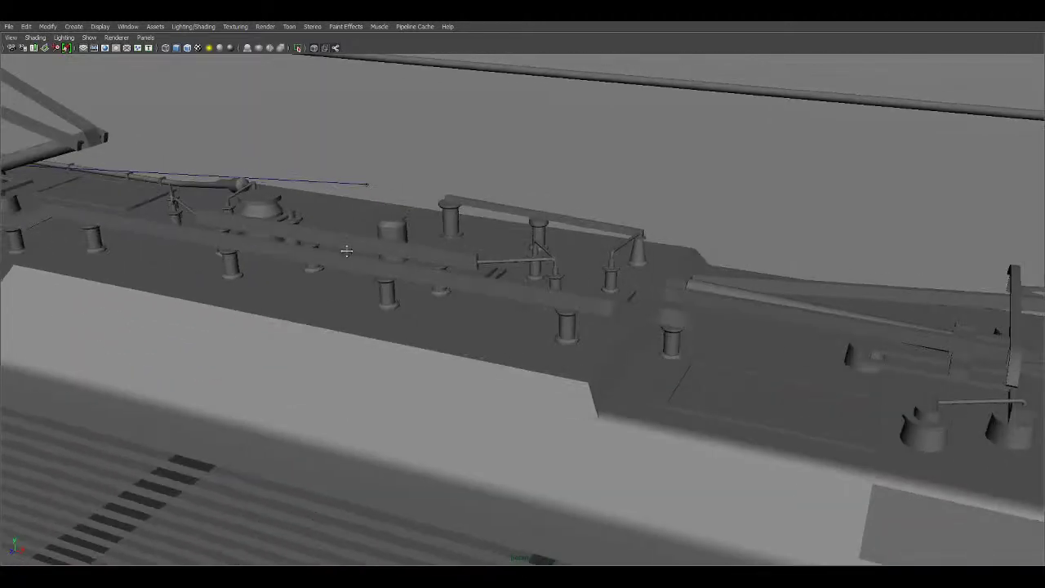
middle_click_drag(345, 250, 537, 364, "alt")
right_click_drag(561, 312, 527, 327, "alt")
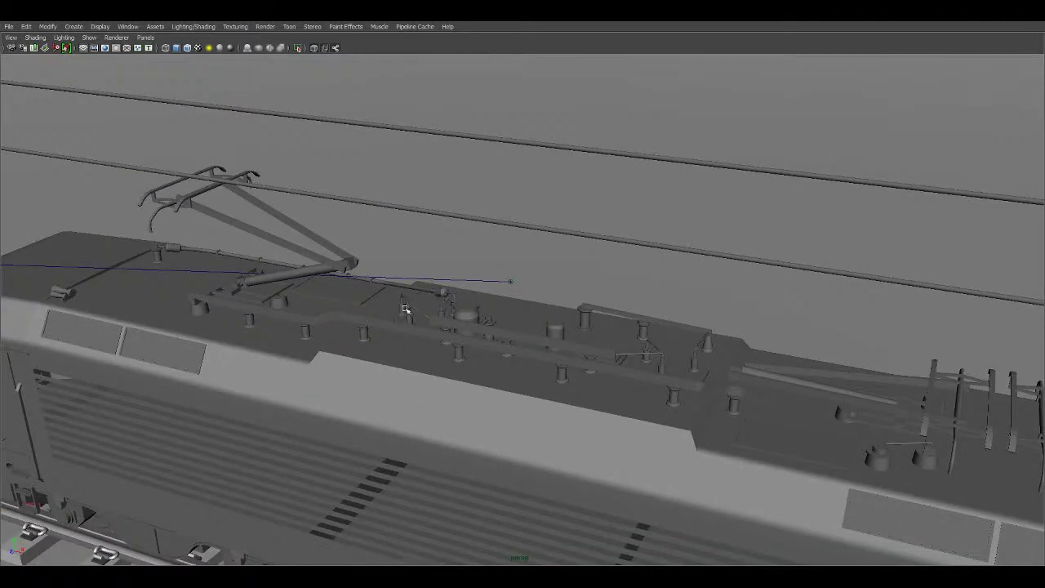
middle_click_drag(406, 308, 480, 227, "alt")
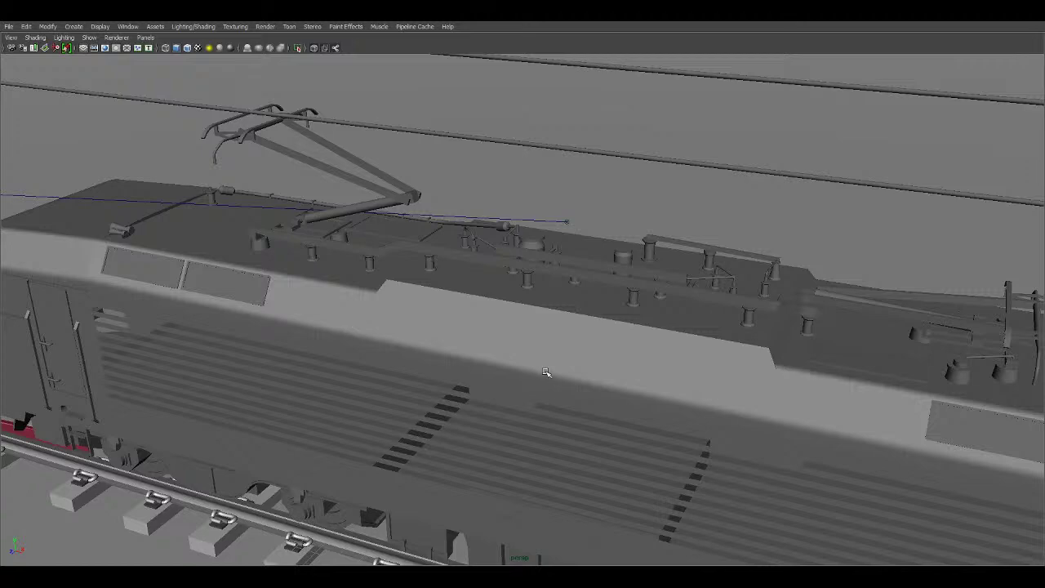
Step: Select both overhead wires above the locomotive and show them in an enlarged side view
key("space")
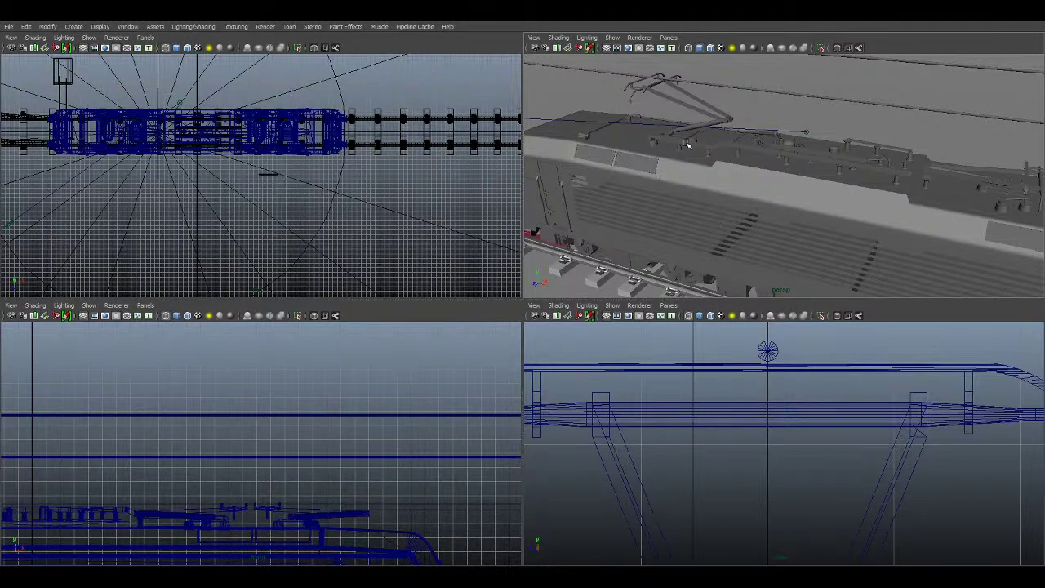
key("space")
scroll(745, 241, "down", 3)
left_click(618, 172)
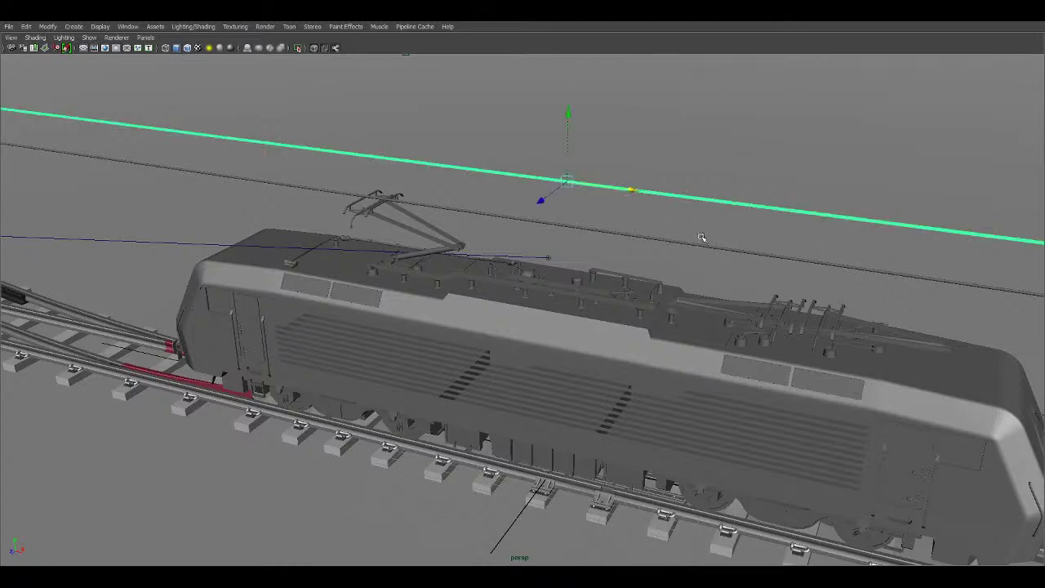
key("space")
key("space")
scroll(427, 383, "down", 3)
scroll(427, 383, "up", 4)
middle_click_drag(378, 341, 944, 432, "alt")
scroll(645, 417, "up", 2)
middle_click_drag(645, 417, 603, 327, "alt")
scroll(603, 328, "down", 4)
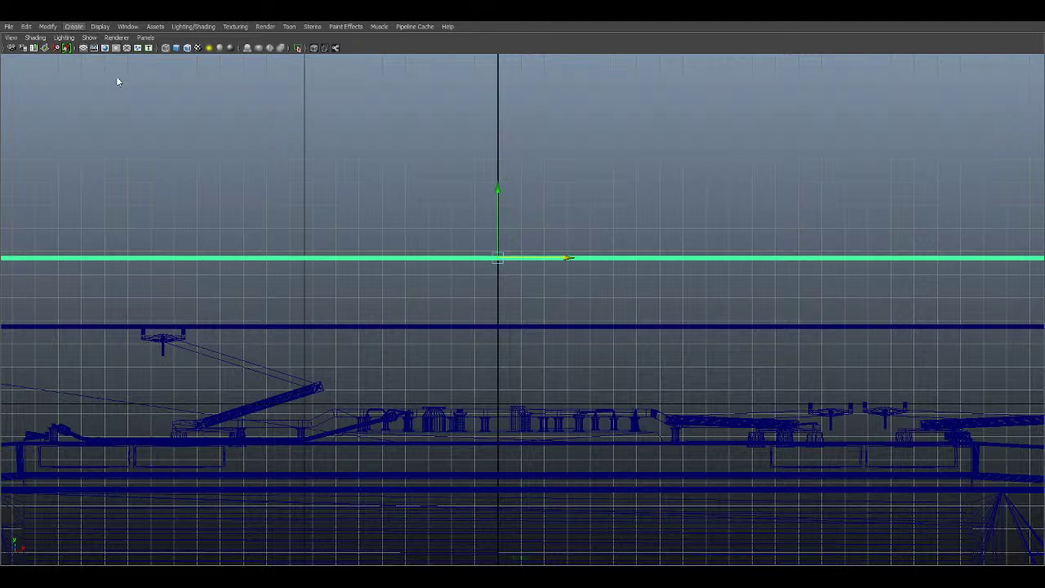
left_click(675, 326)
left_click_drag(571, 225, 786, 356)
right_click_drag(728, 330, 605, 336, "alt")
middle_click_drag(453, 331, 663, 202, "alt")
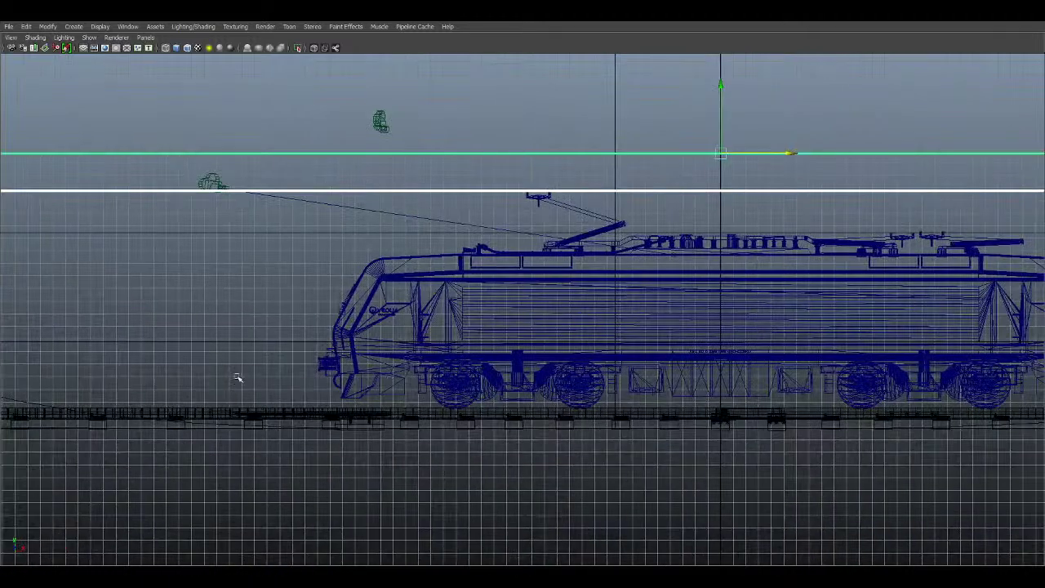
Step: Examine how the raised pantograph lines up with the overhead wires in the side view, and clear the selection
middle_click_drag(710, 175, 536, 324, "alt")
right_click_drag(536, 324, 720, 384, "alt")
middle_click_drag(720, 384, 713, 143, "alt")
middle_click_drag(569, 273, 464, 372, "alt")
right_click_drag(373, 417, 326, 410, "alt")
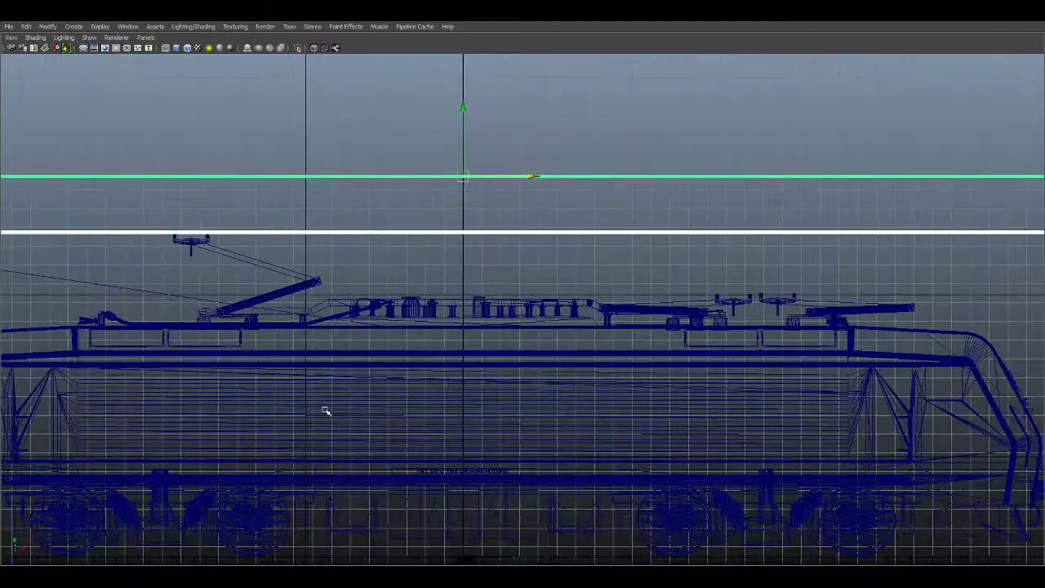
middle_click_drag(267, 399, 482, 343, "alt")
right_click_drag(483, 343, 504, 360, "alt")
middle_click_drag(688, 119, 683, 394, "alt")
middle_click_drag(716, 436, 477, 307, "alt")
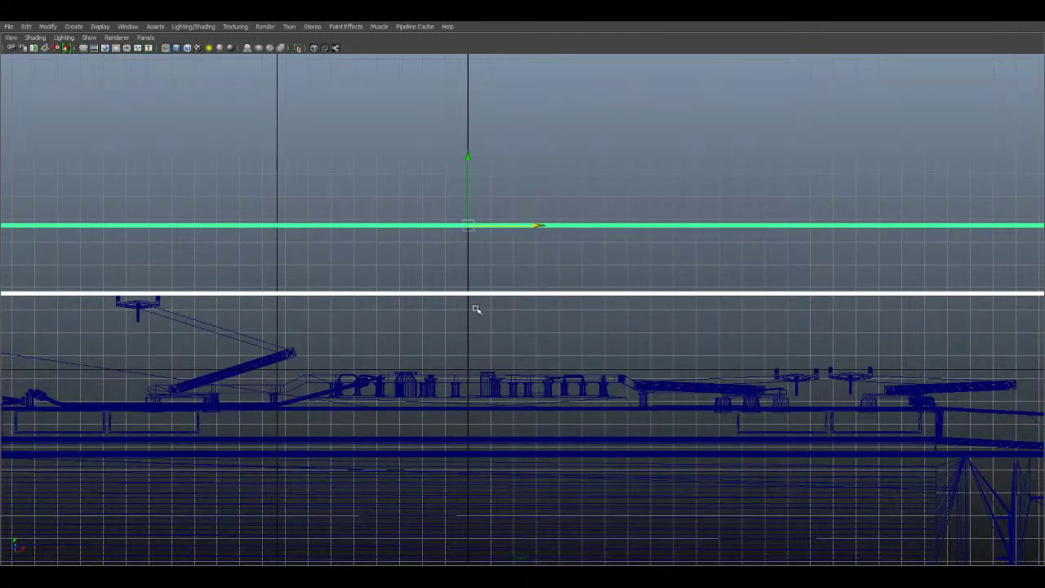
middle_click_drag(383, 290, 490, 301, "alt")
scroll(490, 301, "down", 1)
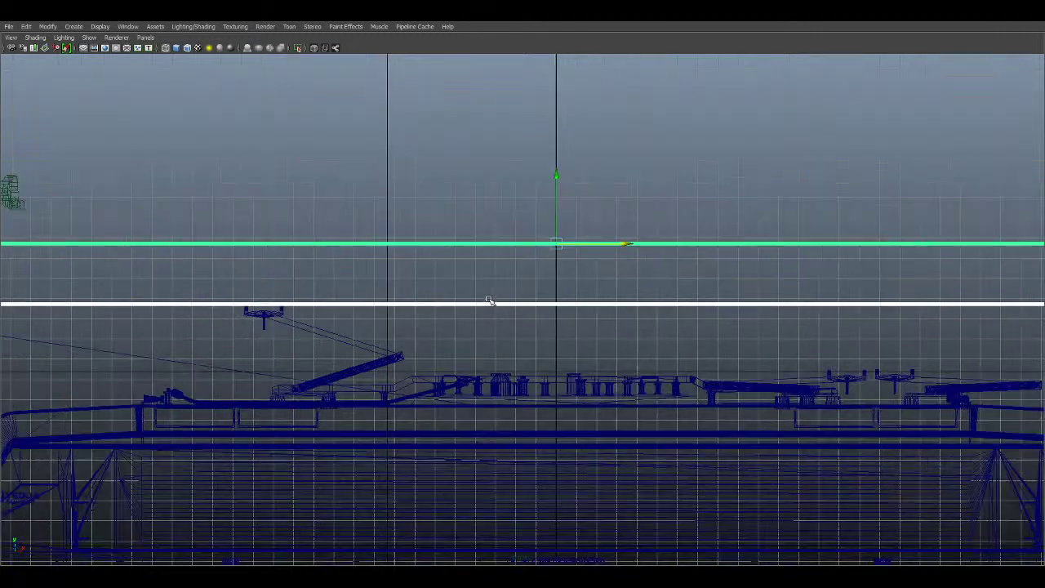
middle_click_drag(677, 403, 686, 292, "alt")
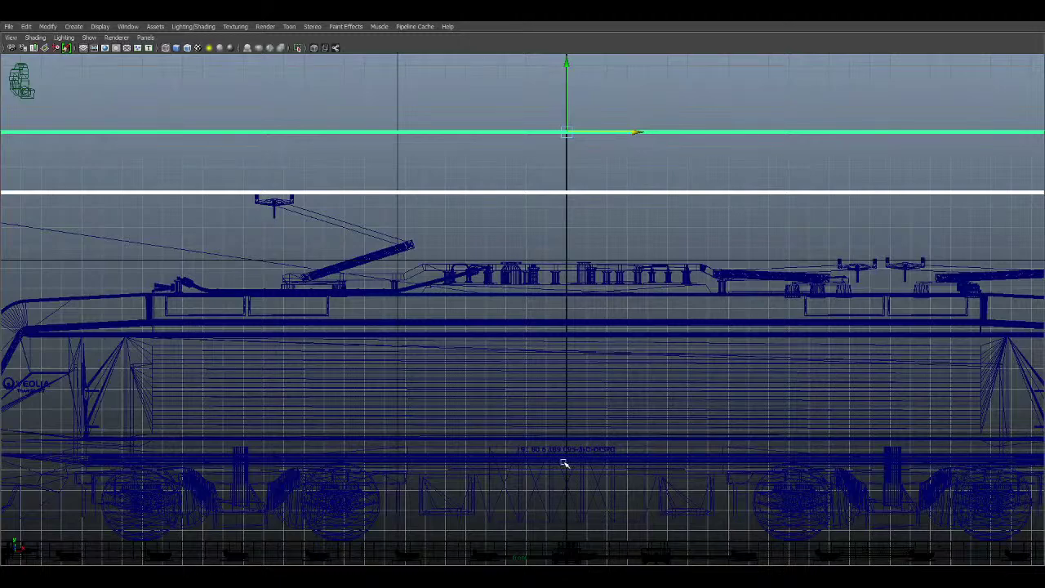
middle_click_drag(564, 462, 513, 367, "alt")
scroll(525, 355, "down", 2)
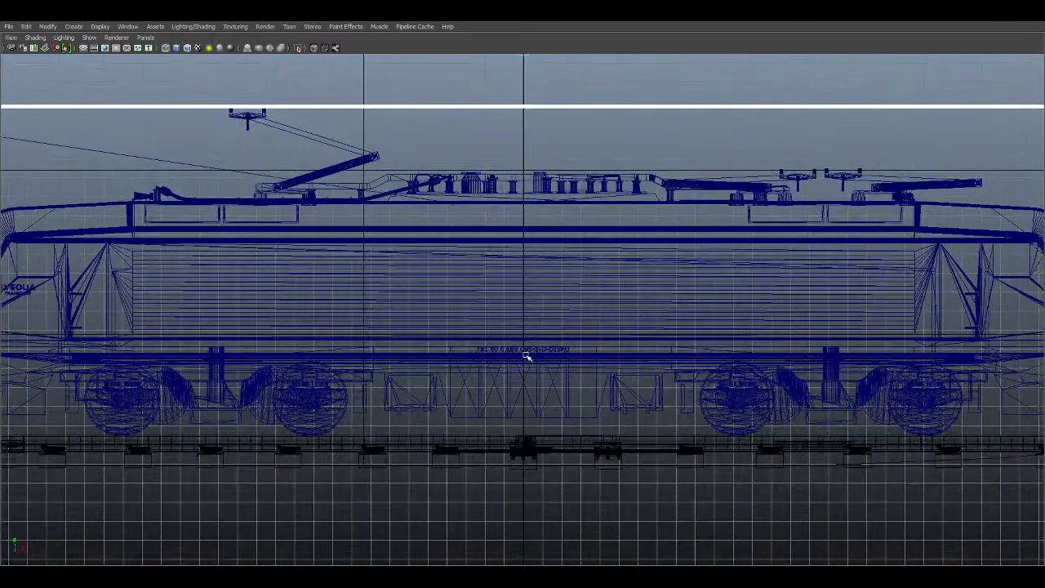
scroll(404, 363, "down", 1)
scroll(405, 364, "down", 1)
left_click(183, 227)
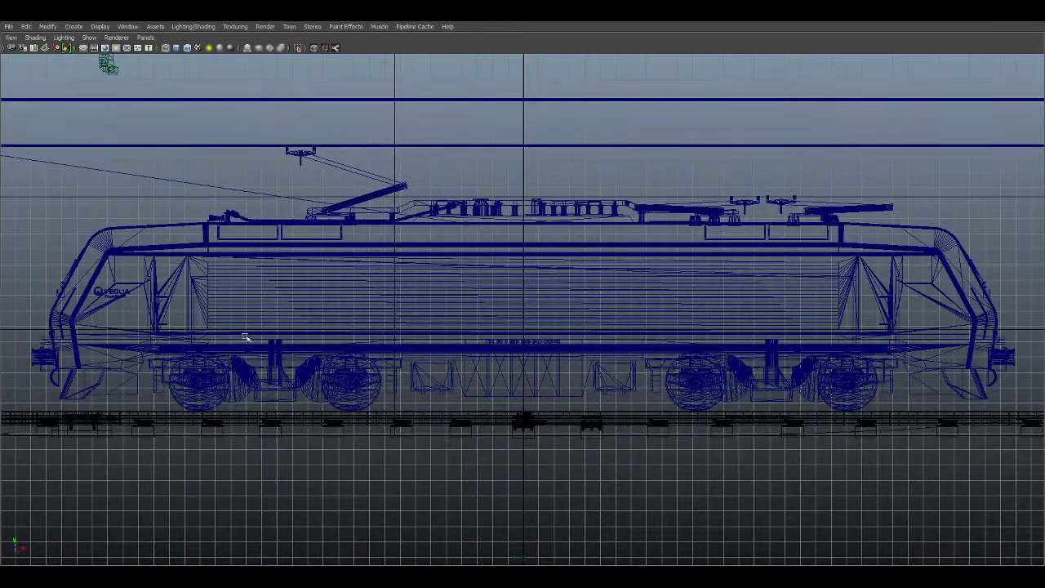
Step: Inspect the pantographs and roof equipment in side view, and return to the full perspective view
scroll(488, 410, "up", 2)
scroll(487, 409, "up", 2)
middle_click_drag(552, 305, 525, 385, "alt")
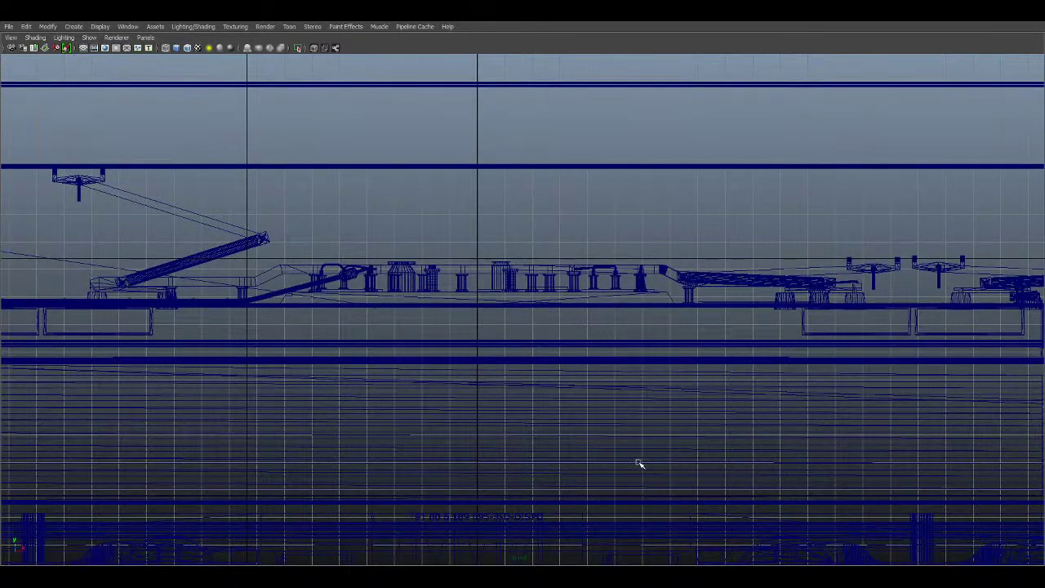
scroll(627, 385, "down", 1)
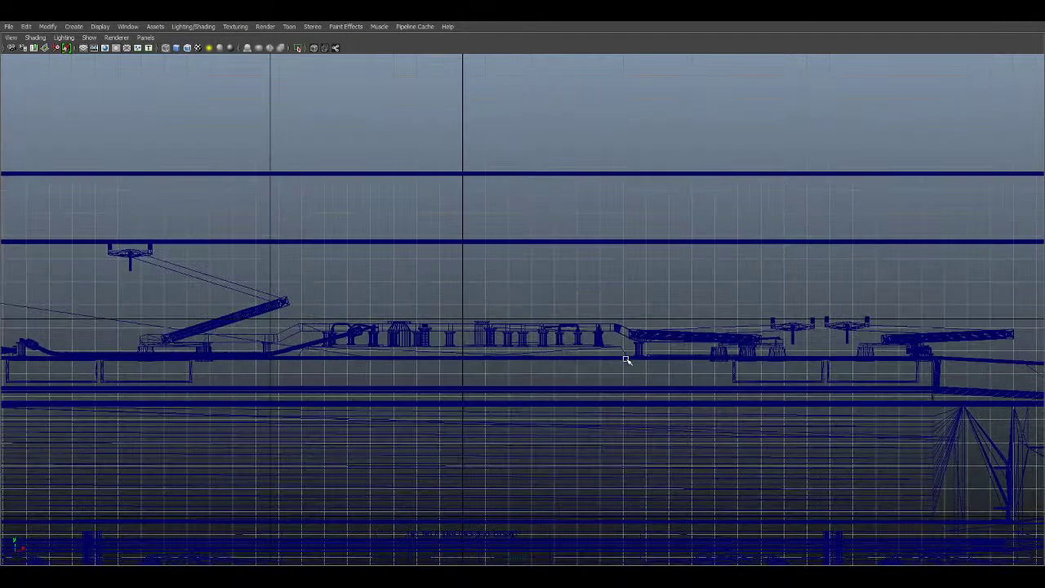
middle_click_drag(649, 307, 627, 359, "alt")
scroll(664, 398, "down", 1)
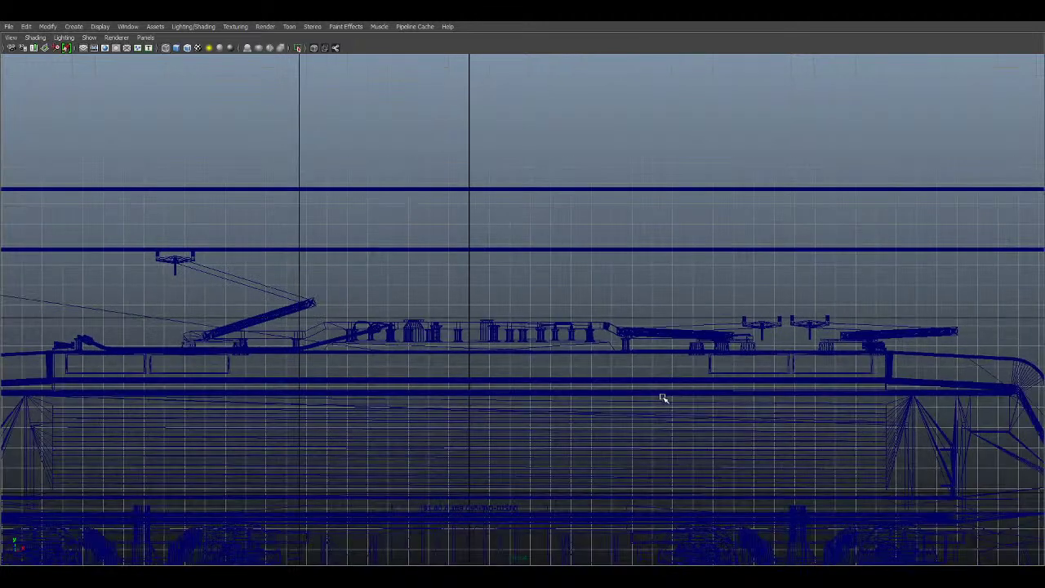
middle_click_drag(676, 382, 635, 321, "alt")
scroll(675, 432, "up", 1)
right_click_drag(676, 432, 679, 438, "alt")
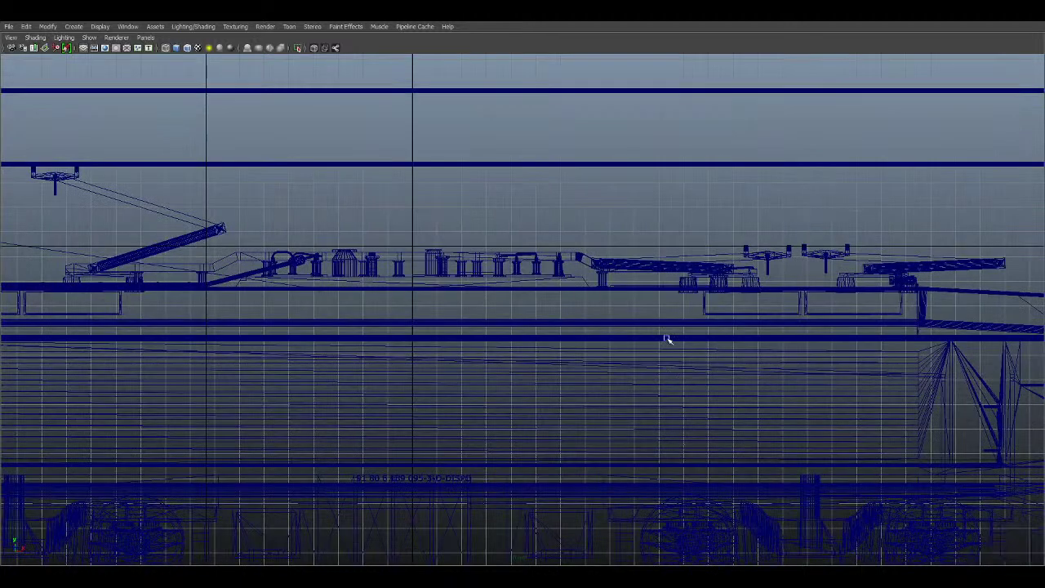
middle_click_drag(666, 338, 640, 379, "alt")
key("space")
key("space")
key("space")
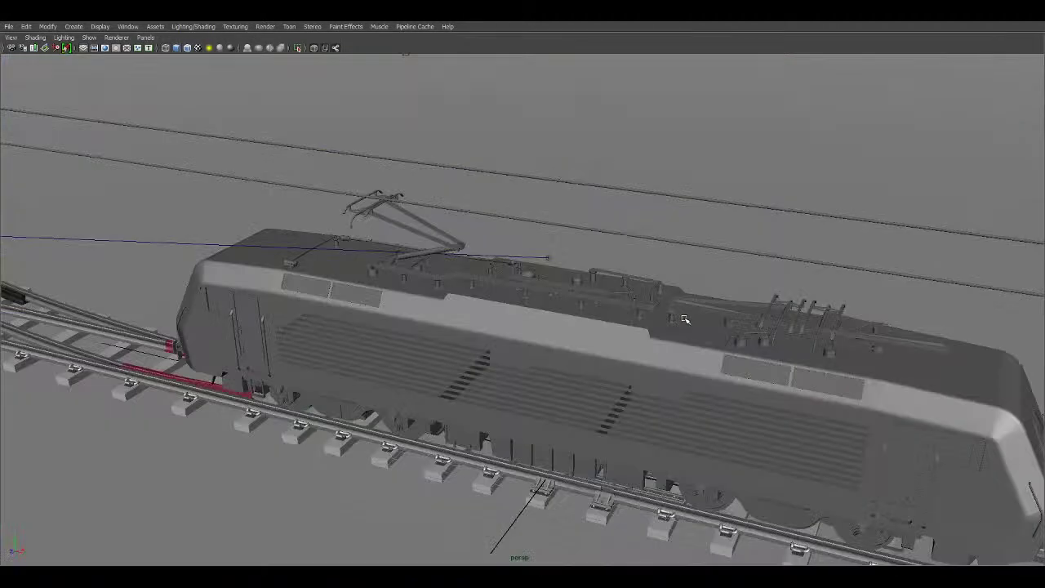
Step: Examine the raised pantograph's collector head, arms and base frame up close in the perspective view
right_click_drag(684, 319, 644, 378, "alt")
left_click_drag(582, 86, 681, 181)
middle_click_drag(711, 190, 366, 428, "alt")
left_click(366, 406)
middle_click_drag(301, 371, 707, 465, "alt")
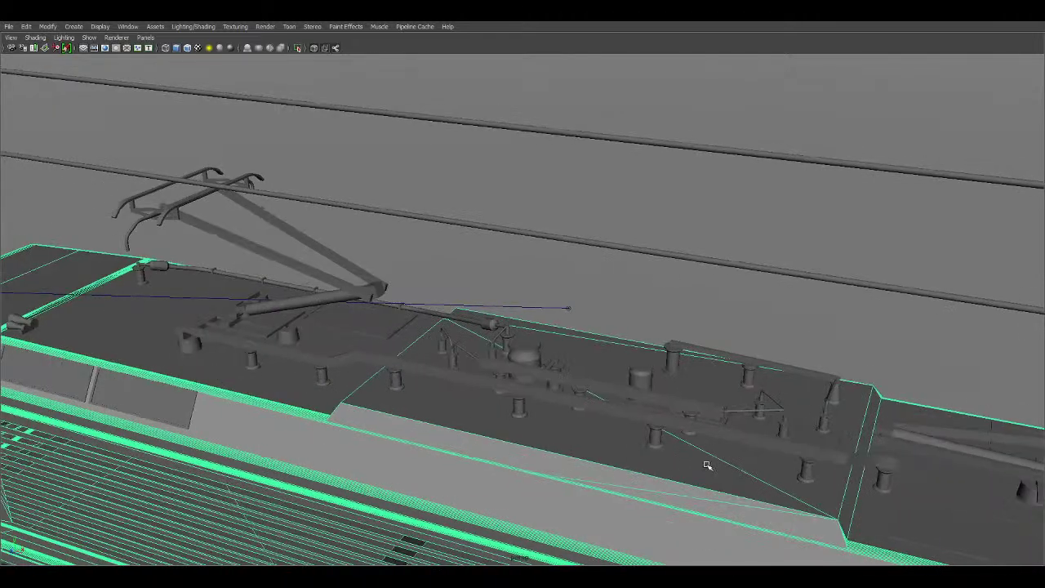
right_click_drag(424, 445, 460, 450, "alt")
middle_click_drag(460, 449, 724, 451, "alt")
right_click_drag(641, 425, 668, 434, "alt")
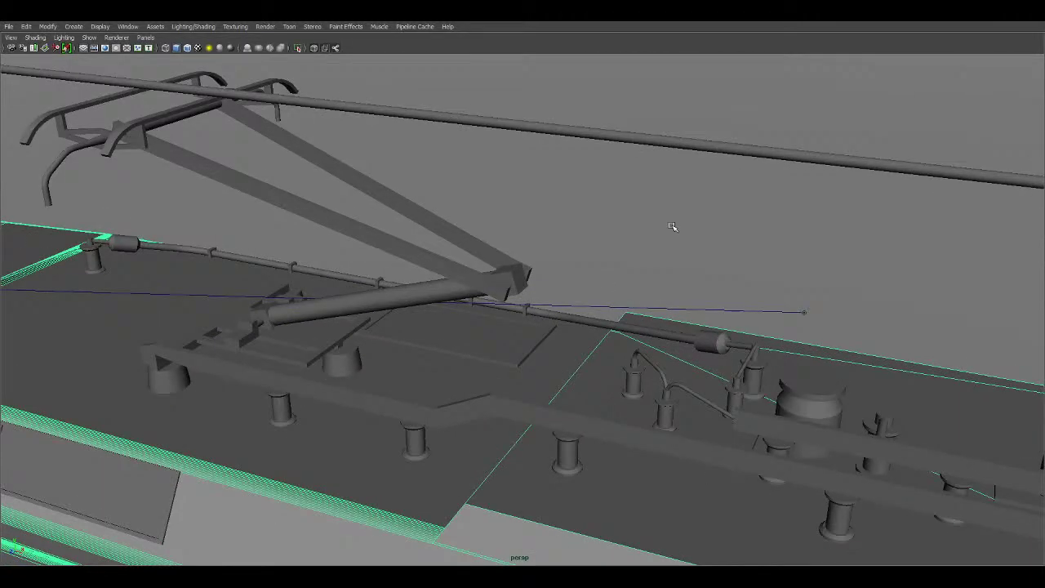
left_click(671, 226)
right_click_drag(426, 467, 392, 461, "alt")
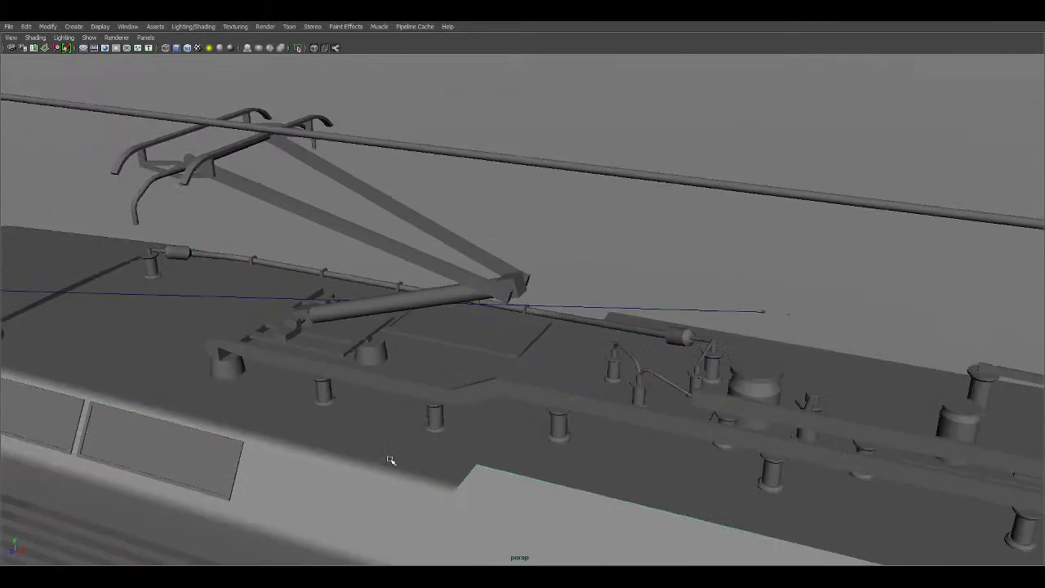
middle_click_drag(389, 428, 427, 384, "alt")
right_click_drag(427, 384, 419, 420, "alt")
right_click_drag(503, 392, 517, 393, "alt")
middle_click_drag(471, 348, 576, 373, "alt")
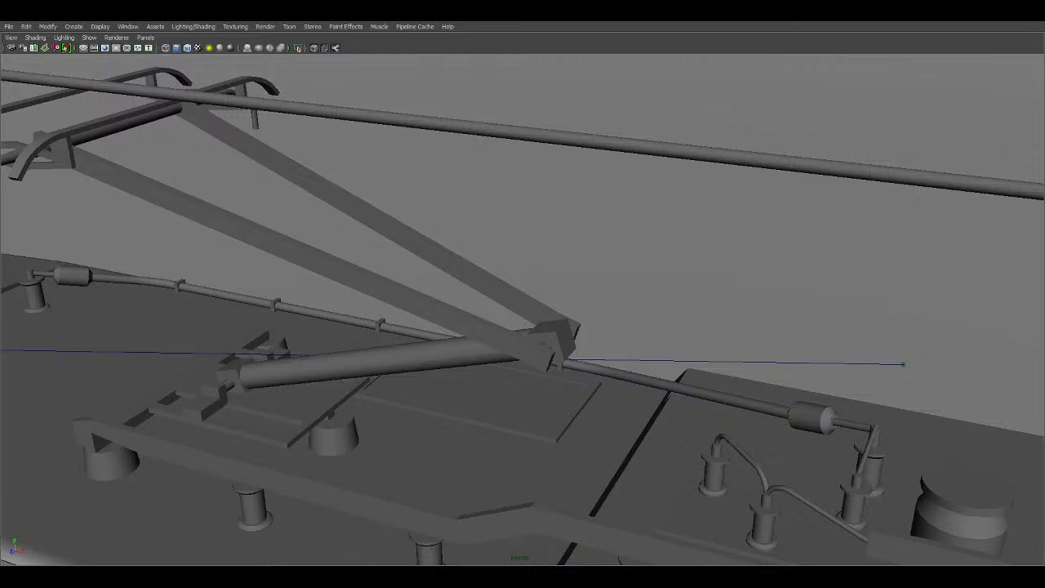
right_click_drag(513, 209, 487, 264, "alt")
middle_click_drag(470, 281, 625, 331, "alt")
right_click_drag(432, 329, 509, 331, "alt")
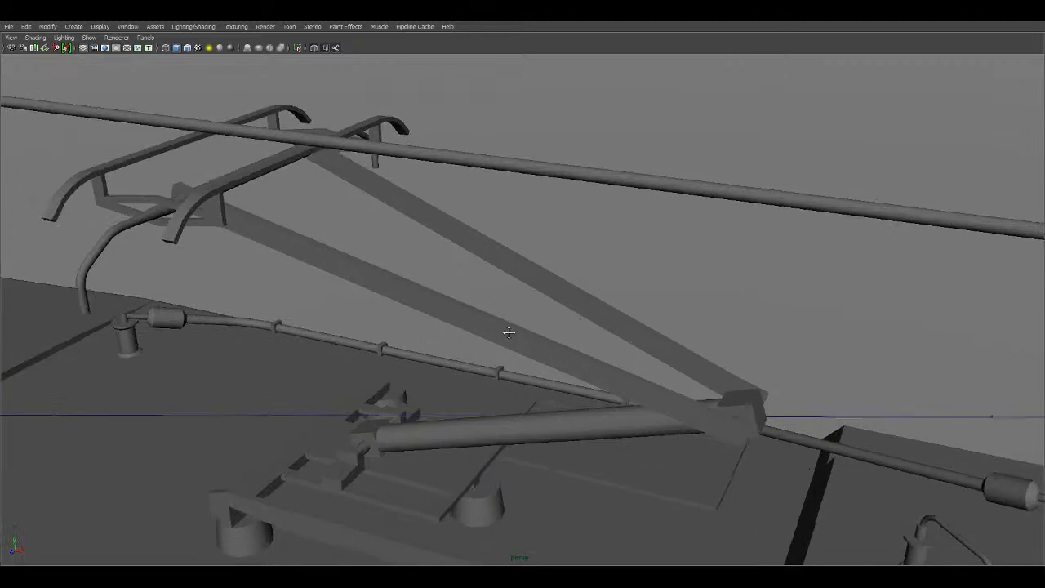
middle_click_drag(508, 331, 639, 399, "alt")
right_click_drag(445, 382, 511, 386, "alt")
Step: Delete the long arms and the cylindrical tube of the outermost folded pantograph at the other roof end
left_click_drag(280, 345, 531, 321, "alt")
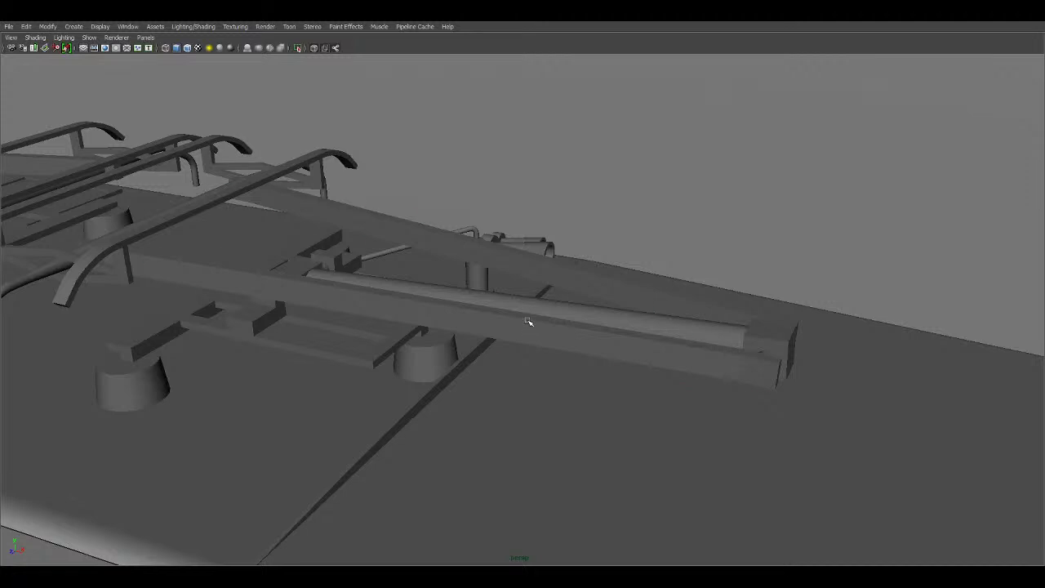
left_click(618, 360)
key("Delete")
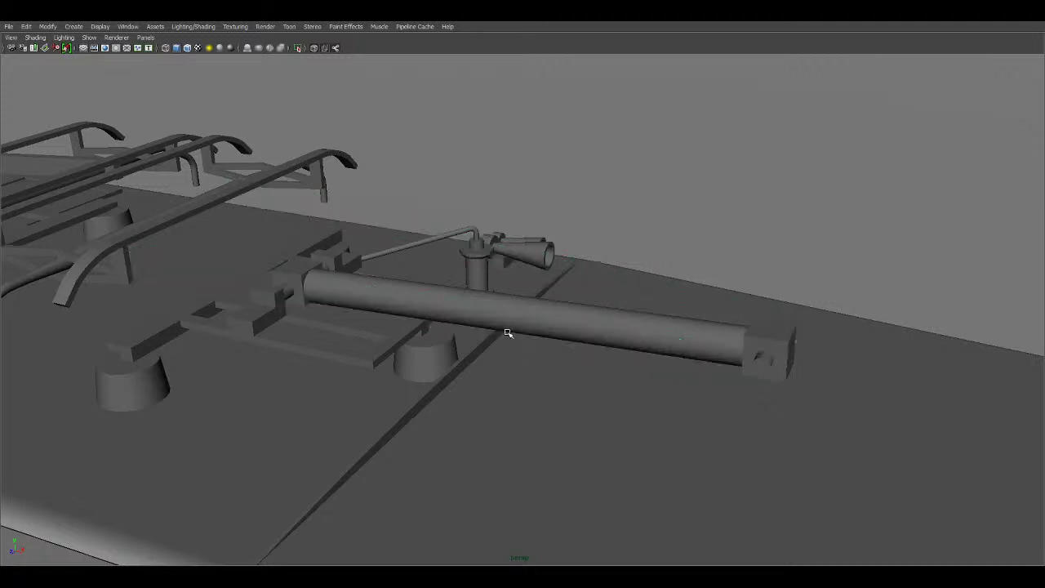
left_click(364, 289)
key("Delete")
Step: Delete that pantograph's base frame with its insulators and the thin rod leading to the nearby insulator
left_click(350, 259)
key("Delete")
left_click(373, 264)
key("Delete")
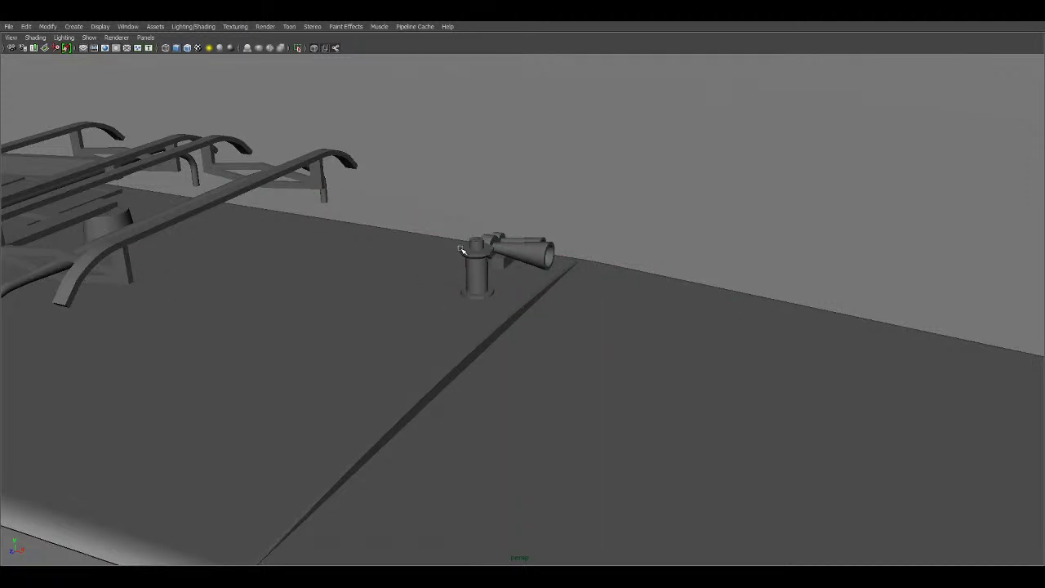
Step: Delete the standalone insulator and the horns with their mounting block beside the roof seam
left_click(475, 267)
key("Delete")
left_click(510, 253)
key("Delete")
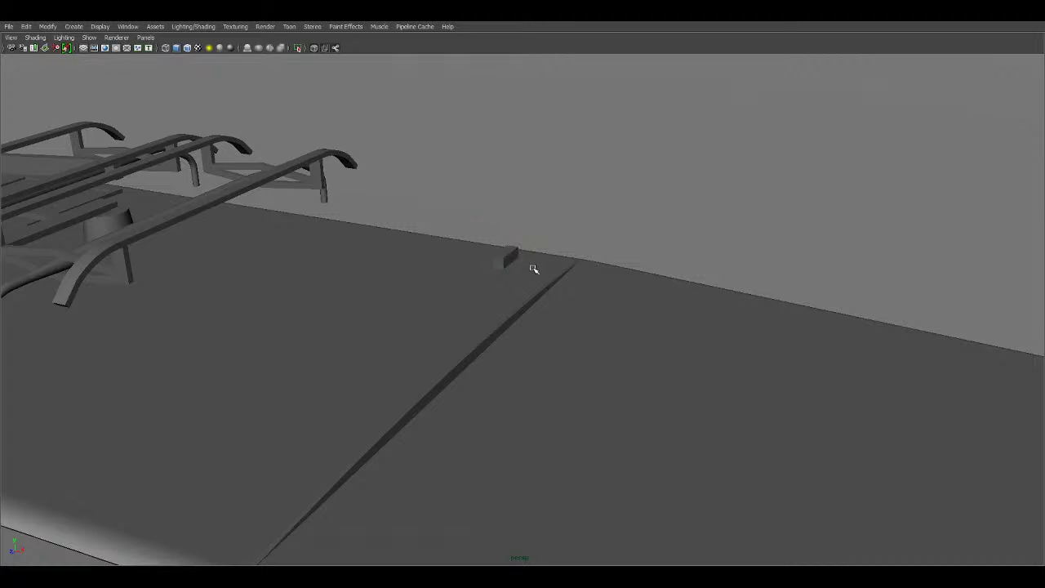
left_click(511, 257)
key("Delete")
Step: Examine the locomotive roof from the remaining folded pantographs across the insulators to the raised pantograph beneath the overhead wires
scroll(392, 302, "down", 5)
middle_click_drag(277, 304, 674, 414, "alt")
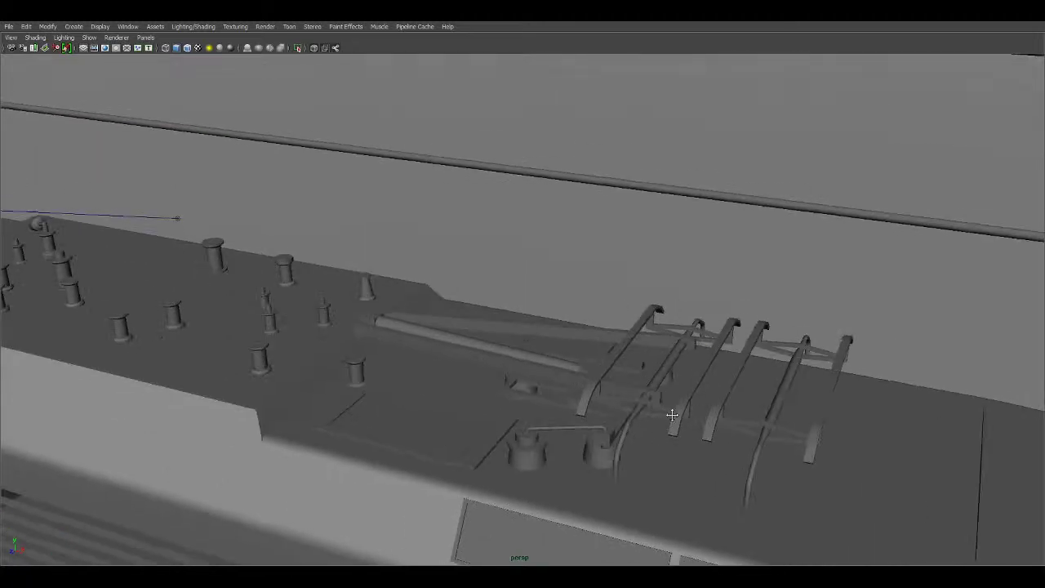
scroll(418, 440, "up", 5)
left_click_drag(417, 441, 743, 419, "alt")
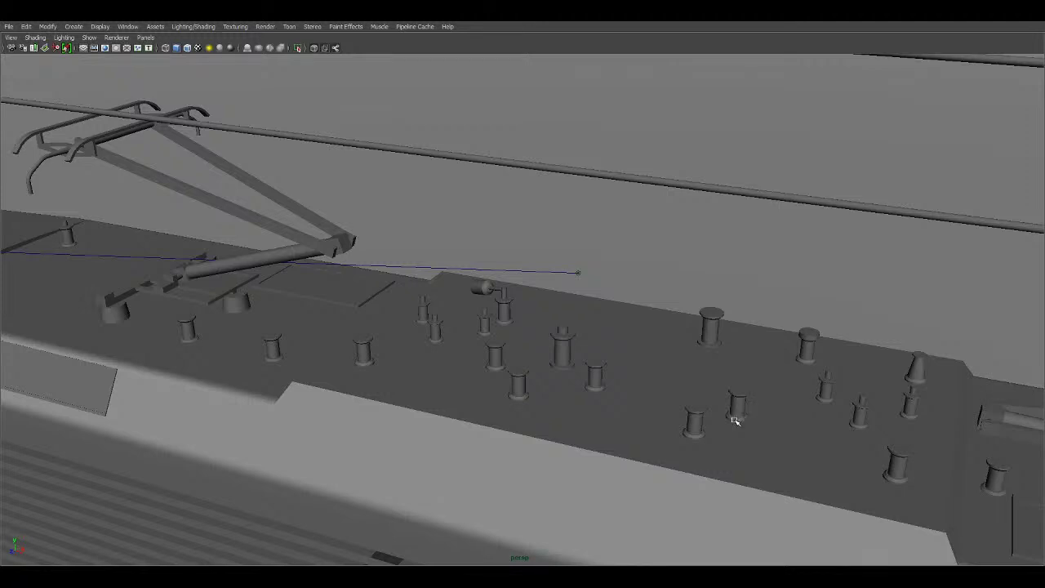
scroll(467, 265, "down", 3)
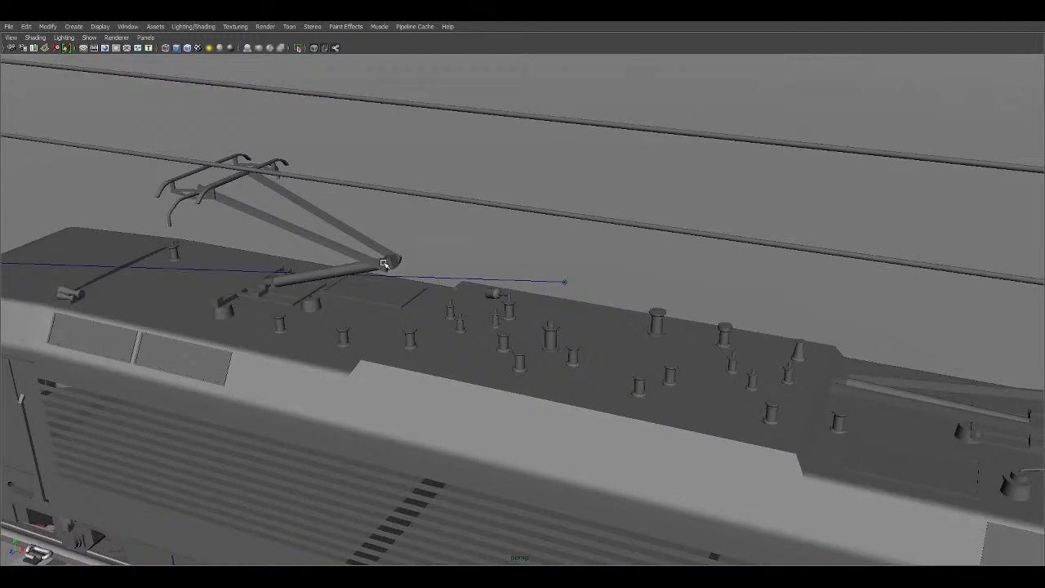
middle_click_drag(384, 264, 521, 314, "alt")
scroll(522, 313, "down", 3)
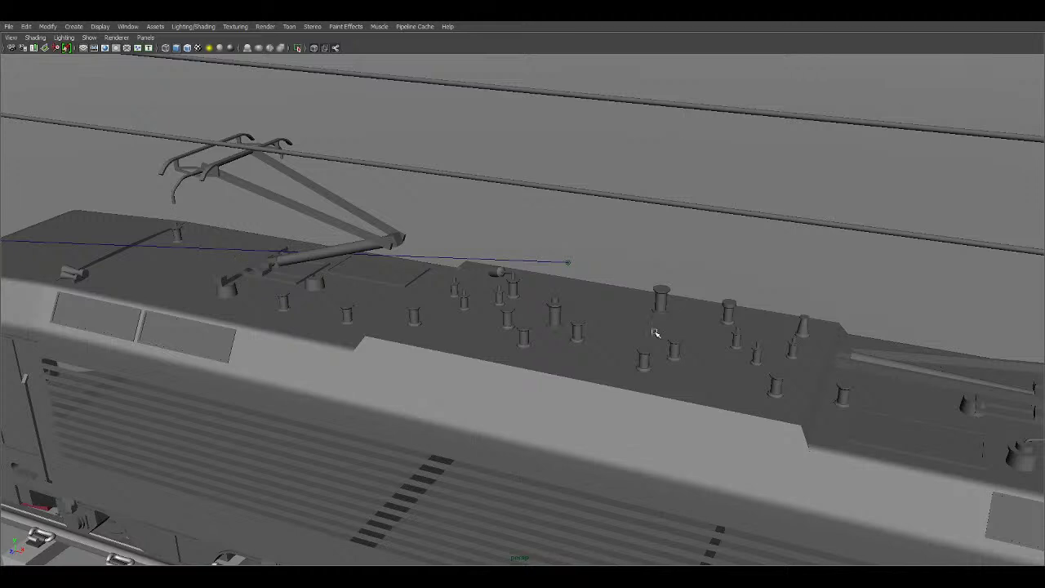
left_click_drag(658, 329, 546, 364, "alt")
scroll(674, 473, "down", 3)
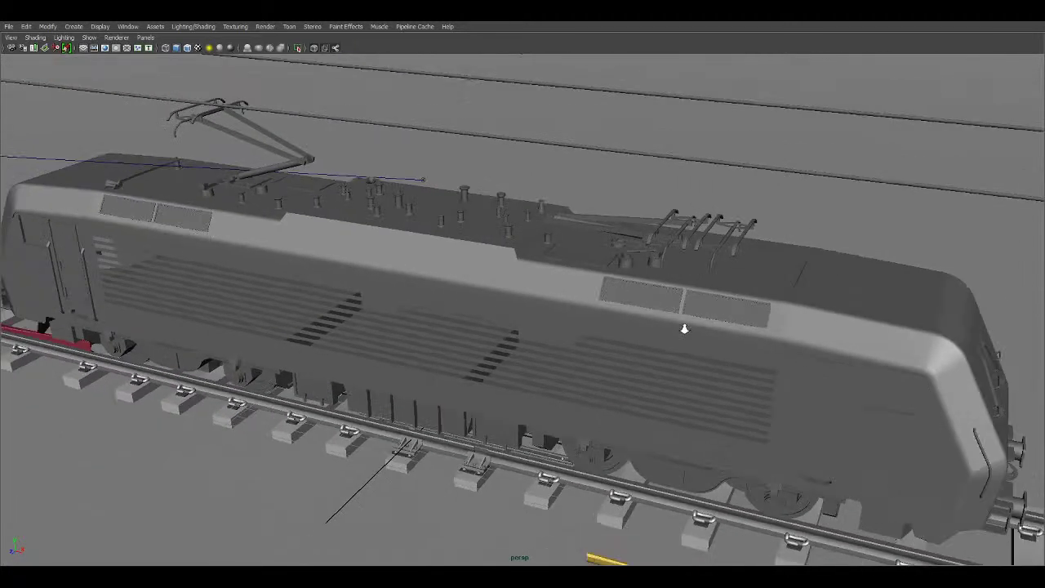
scroll(677, 464, "up", 3)
scroll(677, 464, "down", 2)
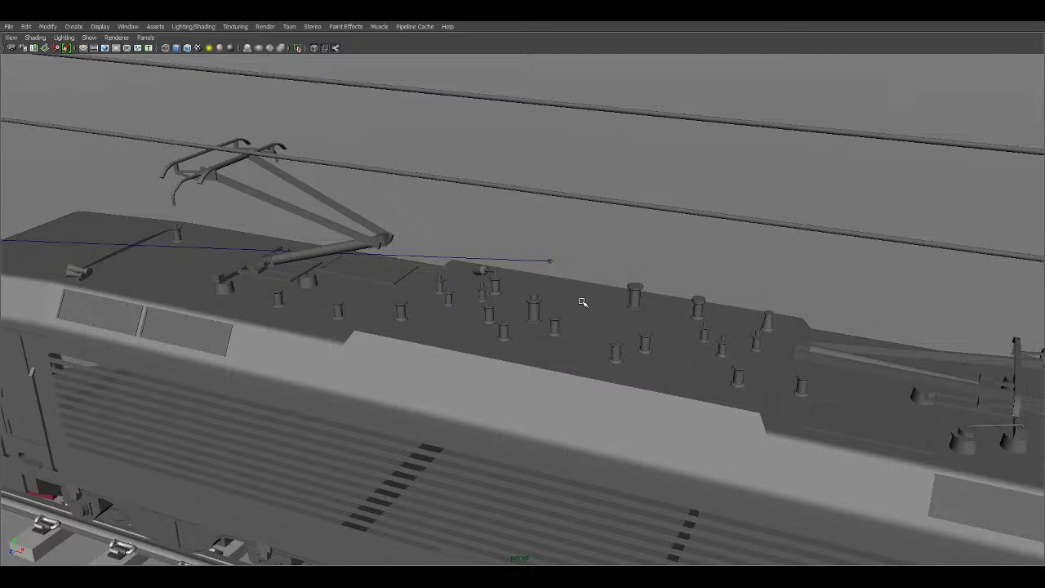
scroll(582, 301, "up", 3)
middle_click_drag(457, 283, 762, 460, "alt")
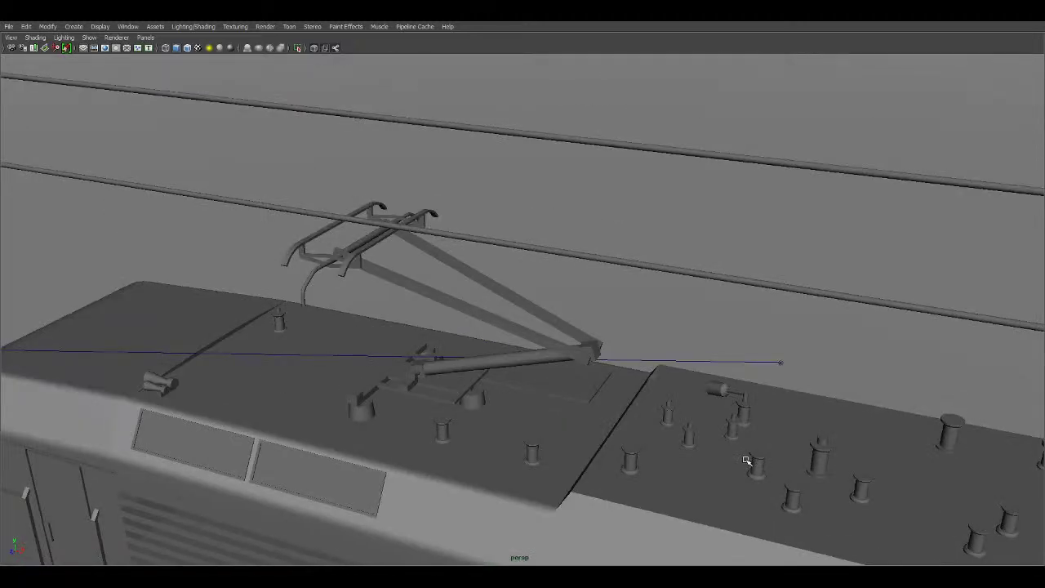
scroll(746, 461, "down", 5)
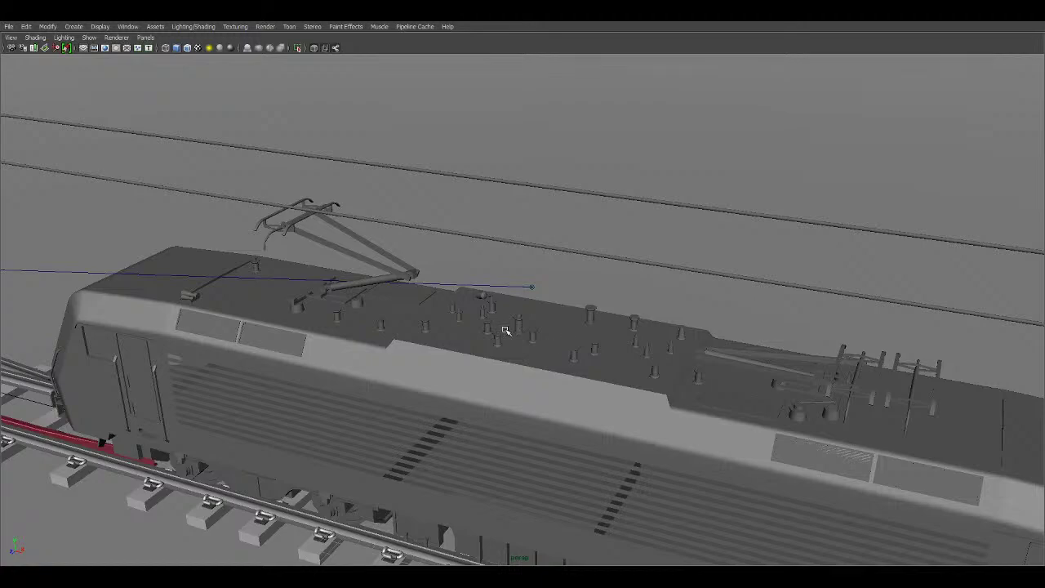
Step: Inspect the whole scene from above, including the track switch, the lights and the run of the overhead wires past the locomotive
left_click_drag(505, 330, 646, 397, "alt")
scroll(645, 397, "up", 3)
middle_click_drag(645, 397, 492, 415, "alt")
left_click_drag(492, 416, 632, 450, "alt")
scroll(391, 320, "up", 4)
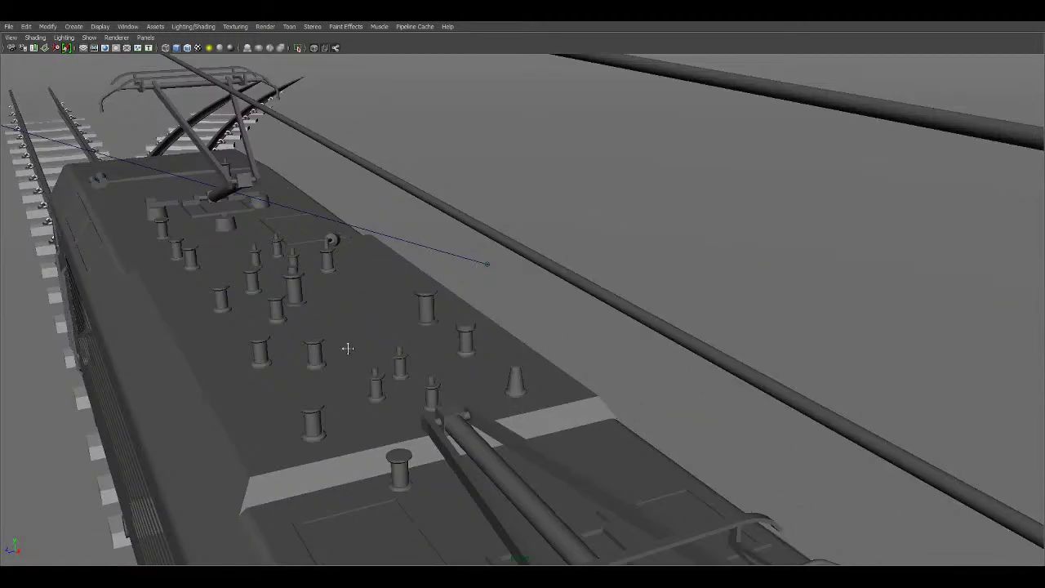
left_click_drag(348, 348, 474, 381, "alt")
scroll(532, 365, "down", 5)
scroll(350, 306, "down", 5)
middle_click_drag(626, 340, 659, 351, "alt")
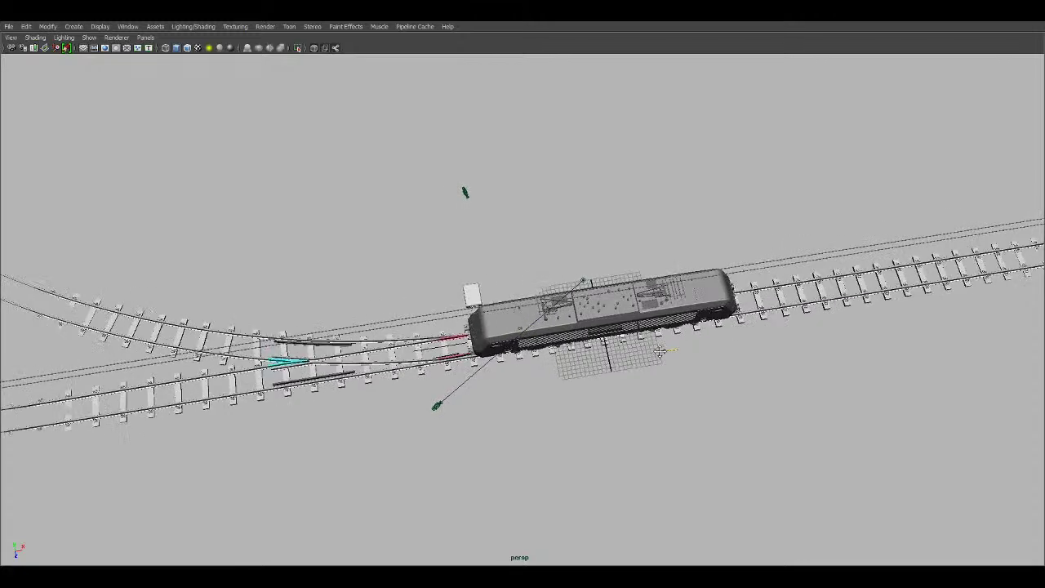
right_click_drag(660, 351, 662, 400, "alt")
scroll(662, 419, "down", 4)
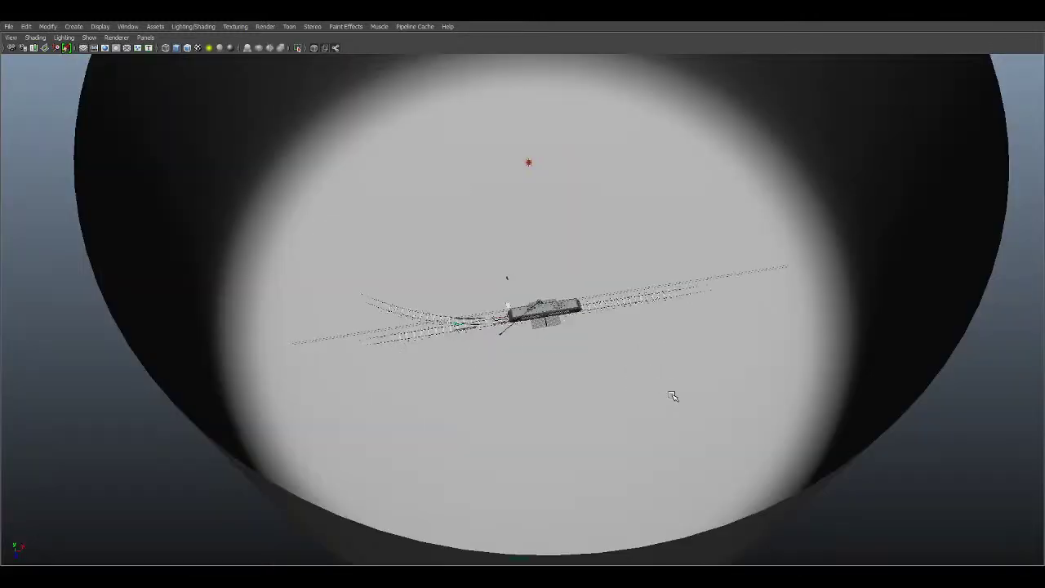
left_click_drag(761, 411, 629, 383, "alt")
scroll(536, 378, "up", 7)
right_click_drag(509, 425, 724, 454, "alt")
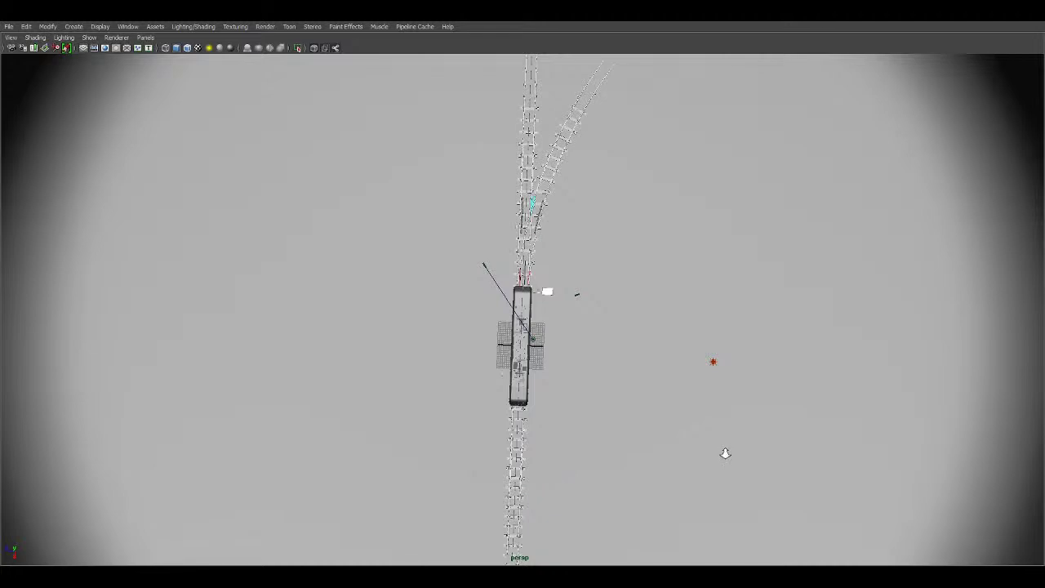
left_click_drag(724, 455, 672, 372, "alt")
right_click_drag(572, 310, 1031, 496, "alt")
right_click_drag(270, 327, 416, 370, "alt")
left_click_drag(572, 465, 489, 384, "alt")
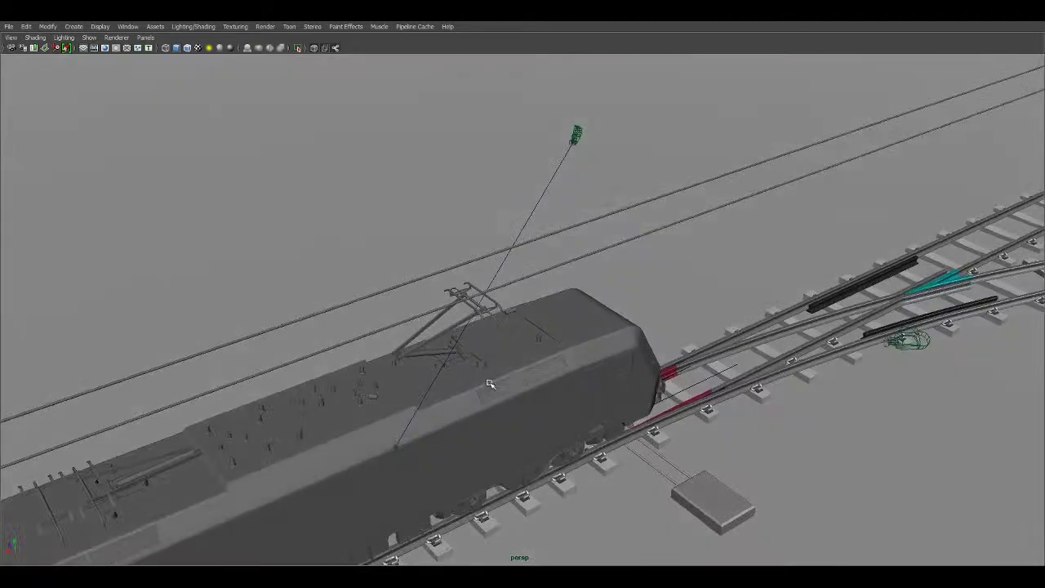
Step: Select both overhead wires above the locomotive roof and show them in the enlarged side view
middle_click_drag(490, 384, 767, 347, "alt")
right_click_drag(642, 321, 791, 368, "alt")
middle_click_drag(792, 367, 797, 263, "alt")
middle_click_drag(469, 324, 558, 316, "alt")
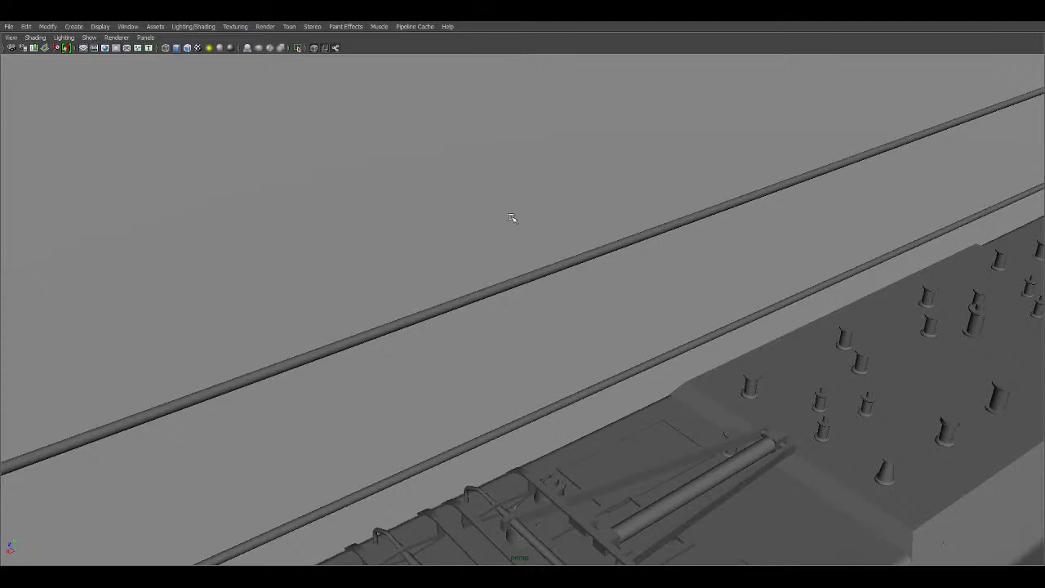
left_click_drag(512, 215, 678, 369)
scroll(614, 335, "down", 6)
key("space")
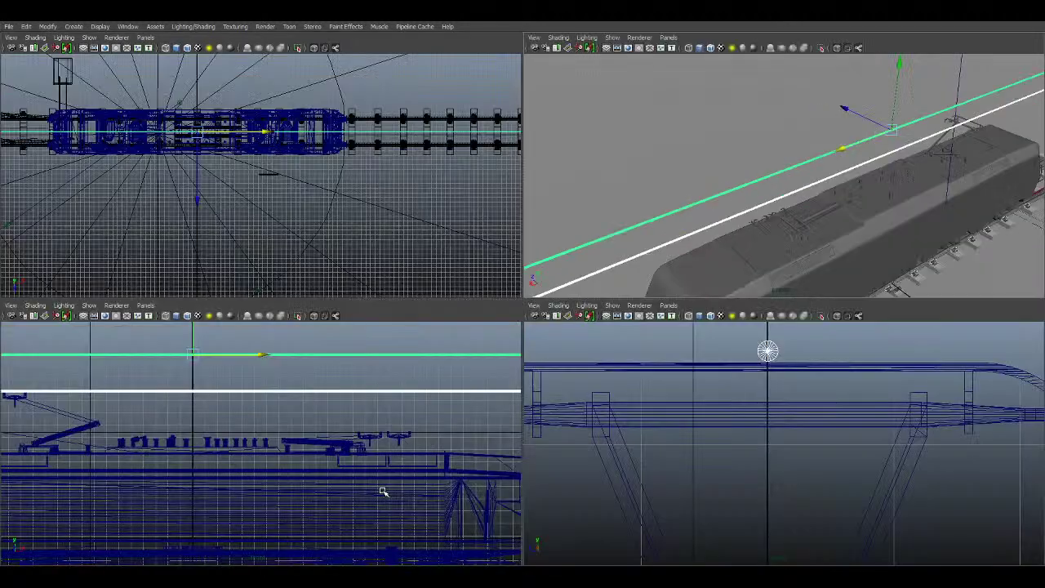
scroll(436, 439, "down", 5)
key("space")
middle_click_drag(297, 325, 674, 328, "alt")
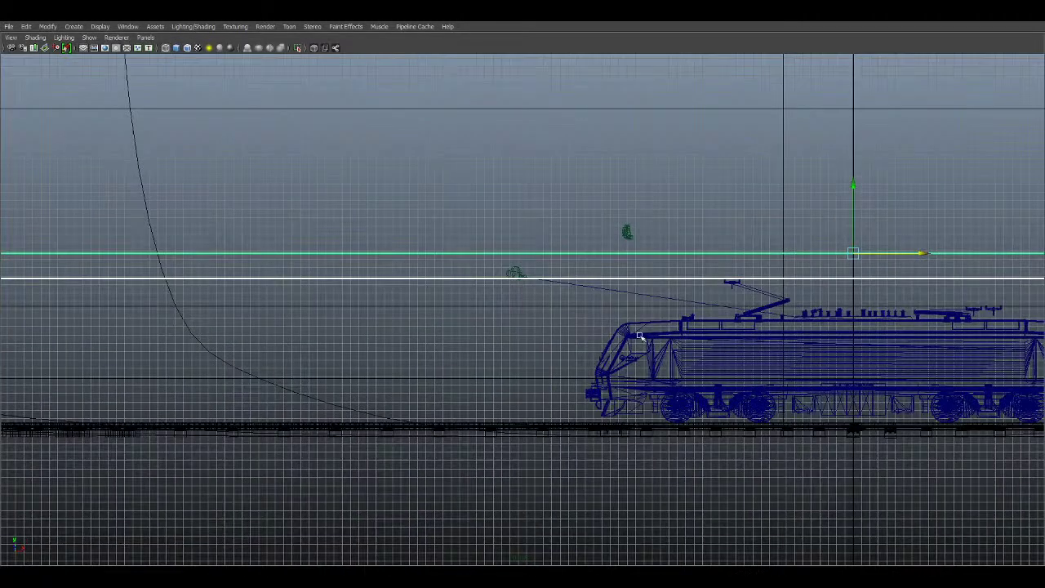
Step: Examine in the side view how both wires run above the locomotive and the empty track ahead of it
key("ctrl+space")
key("ctrl+space")
scroll(558, 229, "down", 2)
scroll(501, 303, "up", 3)
middle_click_drag(647, 163, 642, 229, "alt")
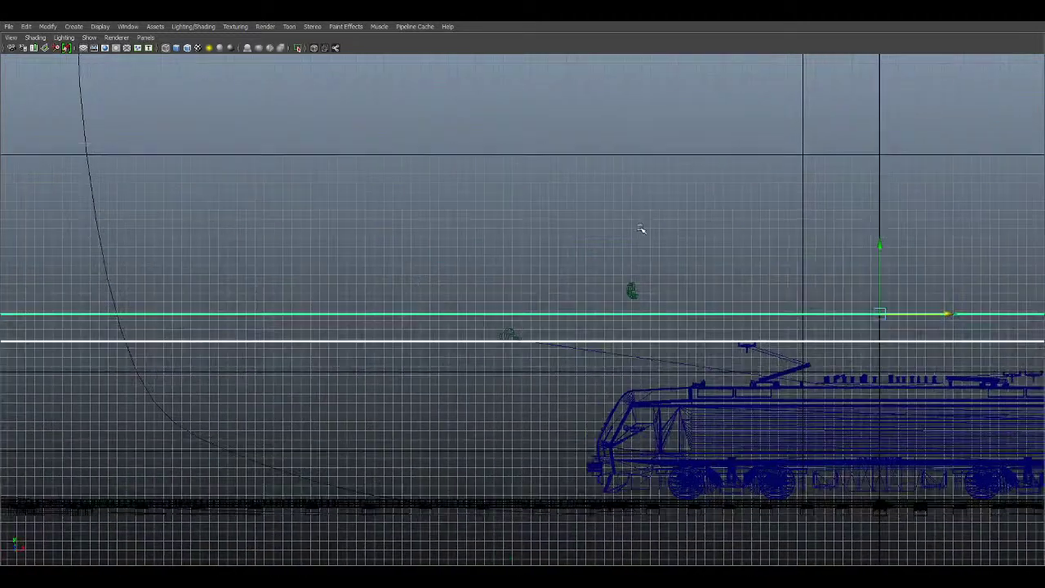
scroll(525, 293, "down", 1)
middle_click_drag(527, 293, 729, 194, "alt")
scroll(683, 196, "down", 3)
middle_click_drag(657, 212, 615, 229, "alt")
scroll(616, 228, "up", 3)
middle_click_drag(714, 207, 399, 250, "alt")
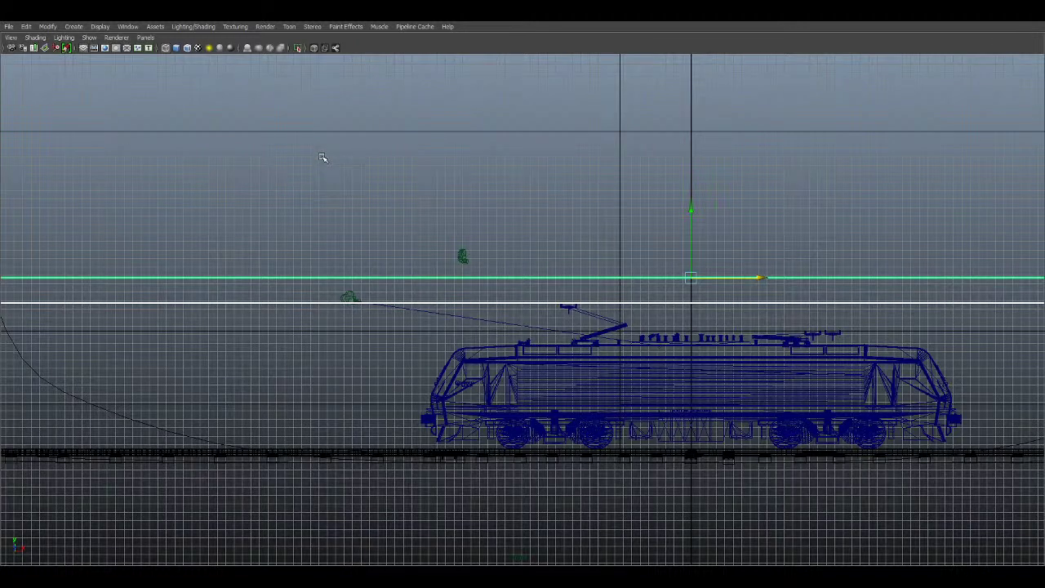
middle_click_drag(323, 156, 457, 163, "alt")
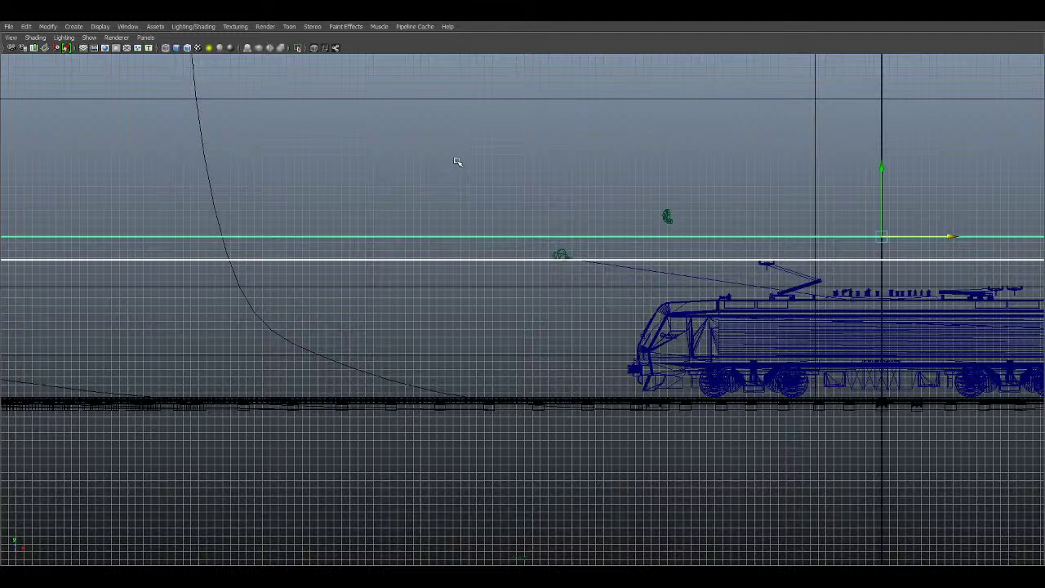
Step: Create a tall, thin box with a square footprint as a mast ahead of the raised-pantograph end, reaching from the track to above both wires
scroll(440, 162, "up", 3)
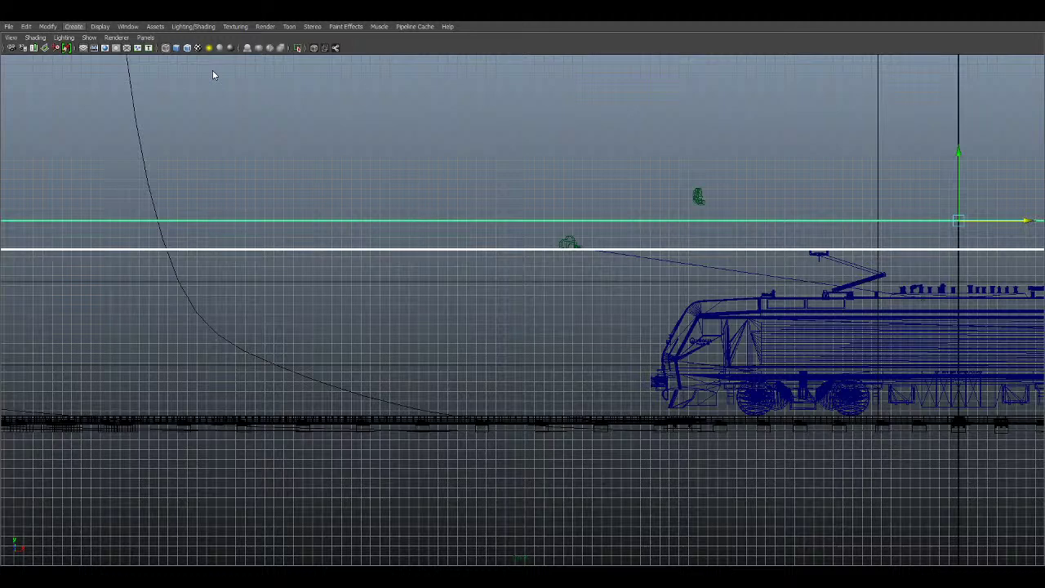
scroll(583, 334, "up", 3)
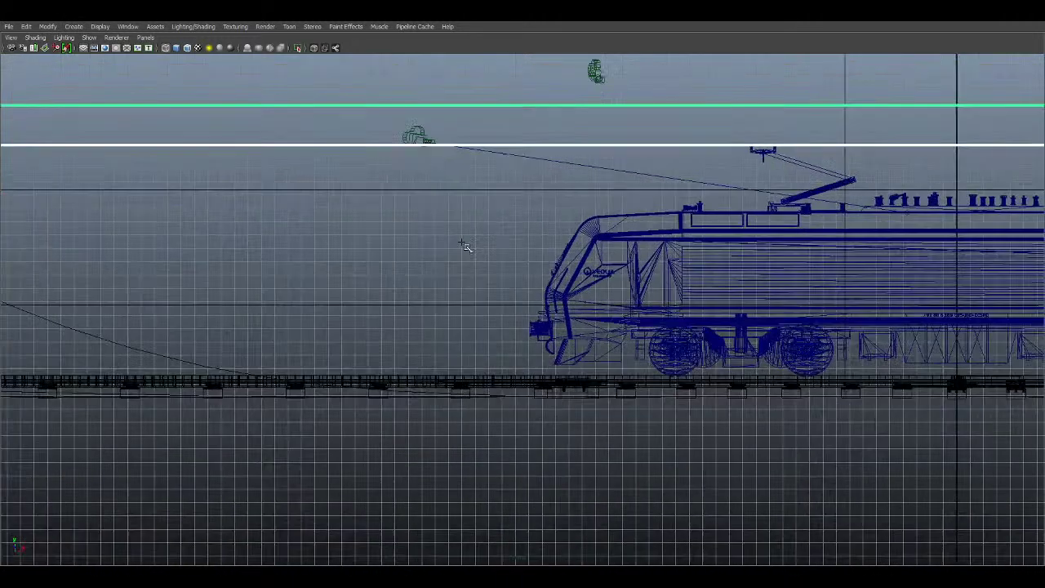
middle_click_drag(463, 245, 482, 364, "alt")
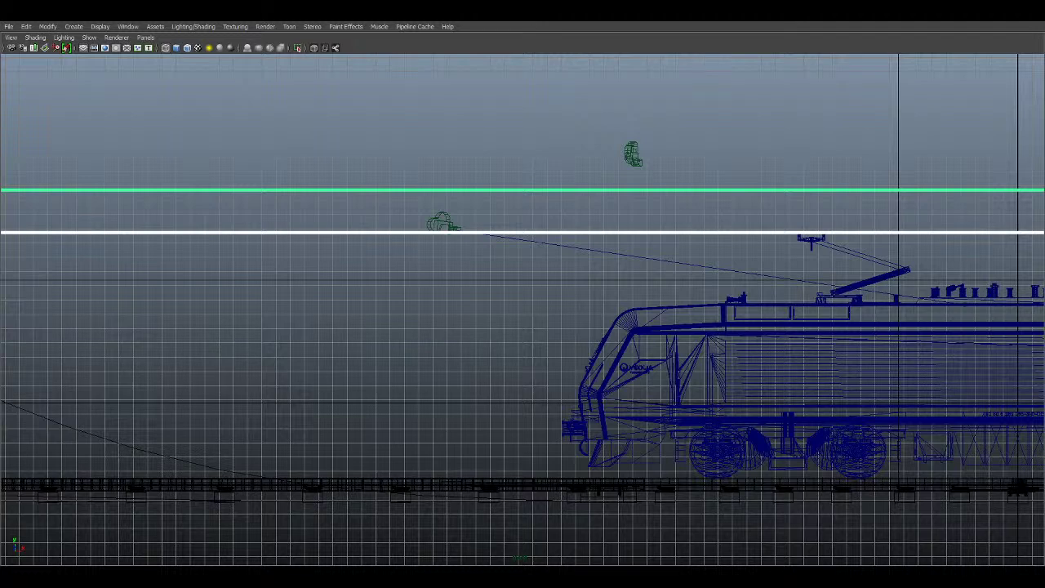
left_click_drag(273, 159, 292, 501)
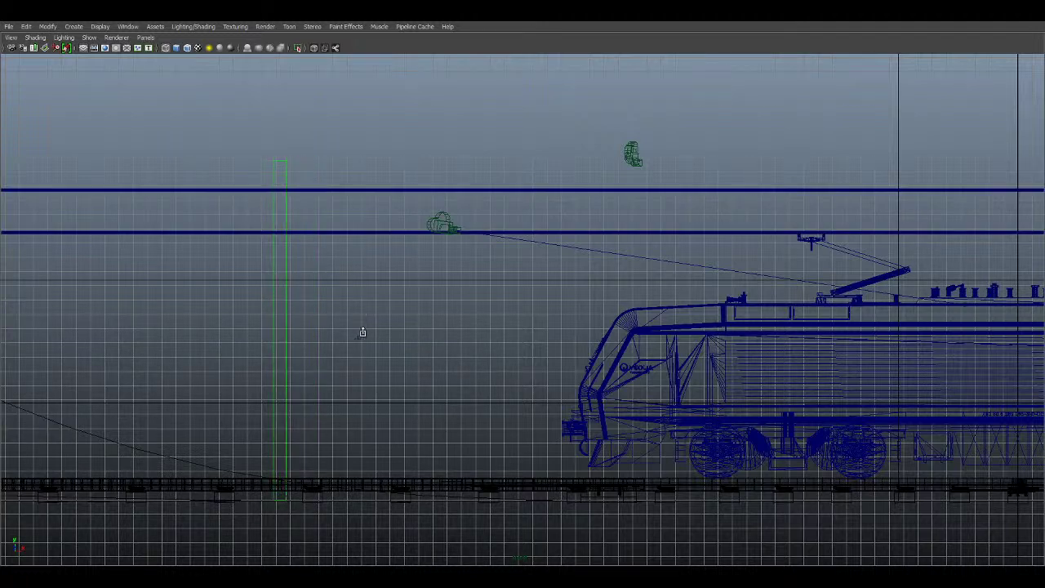
key("space")
key("space")
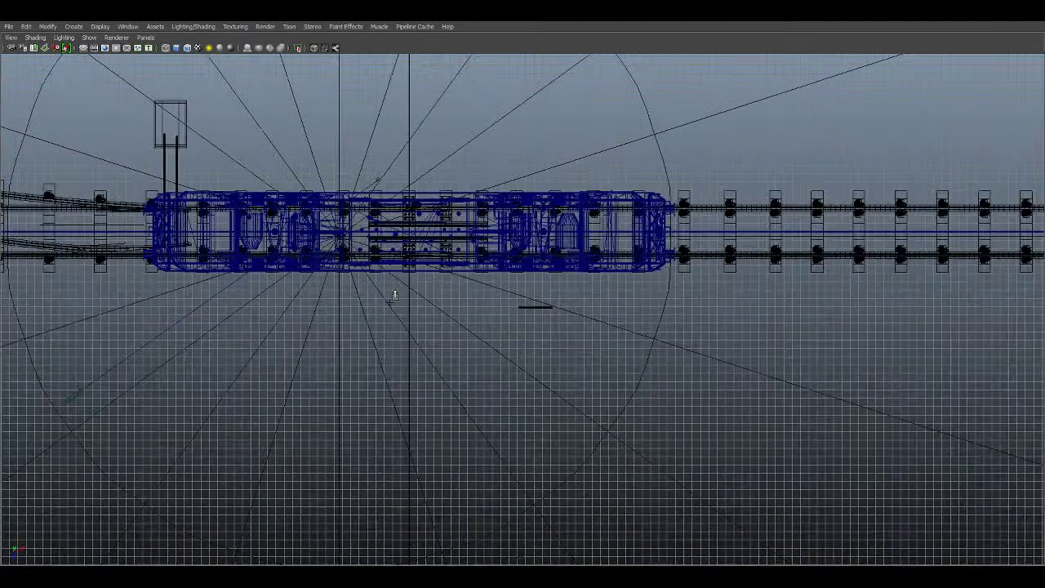
scroll(245, 326, "down", 3)
middle_click_drag(245, 327, 587, 291, "alt")
scroll(588, 291, "up", 2)
scroll(585, 294, "down", 2)
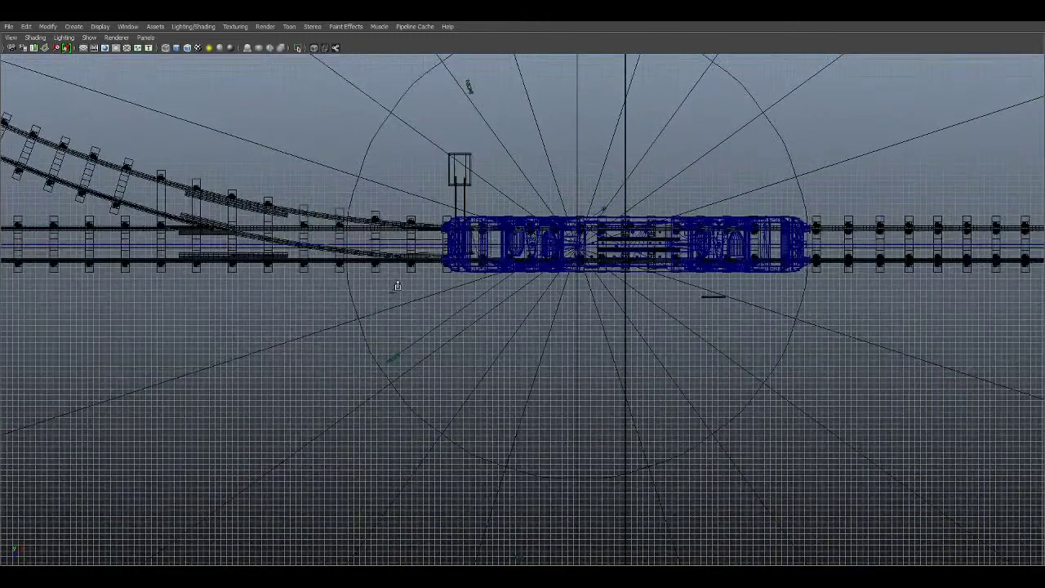
scroll(277, 254, "up", 8)
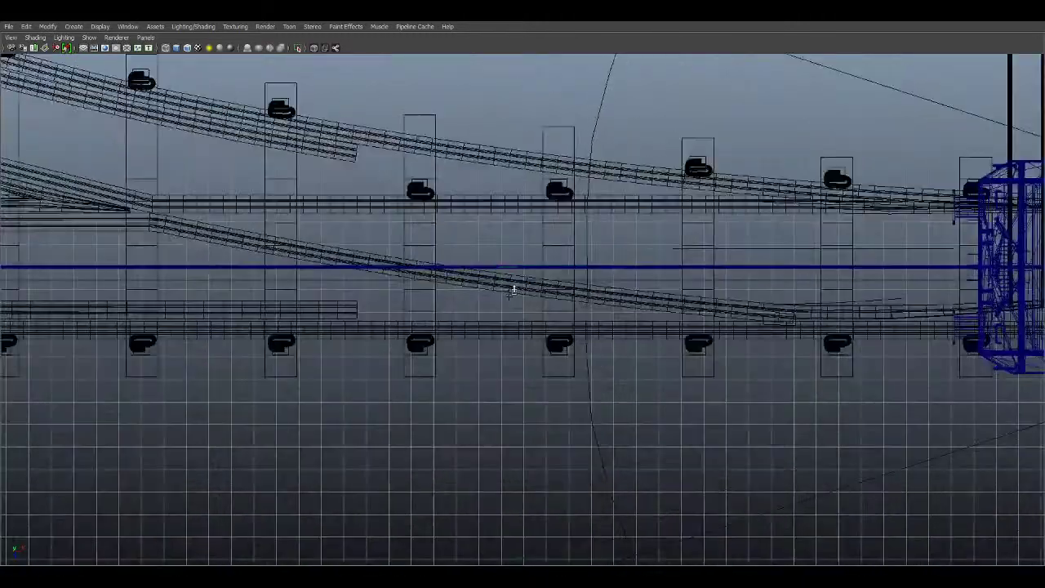
scroll(512, 291, "up", 6)
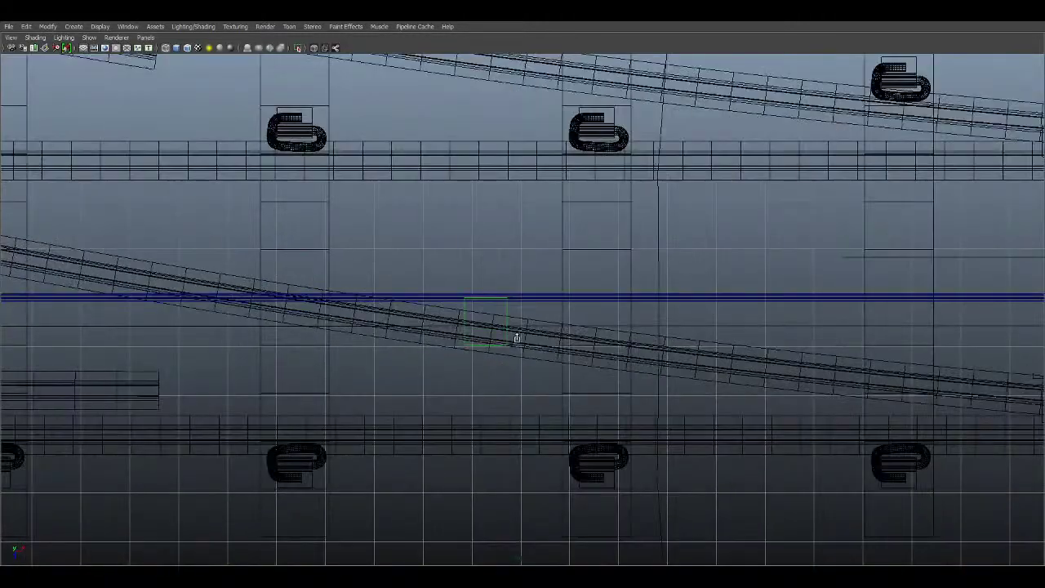
Step: Move the mast along the track to just beyond the locomotive's opposite end
key("w")
key("space")
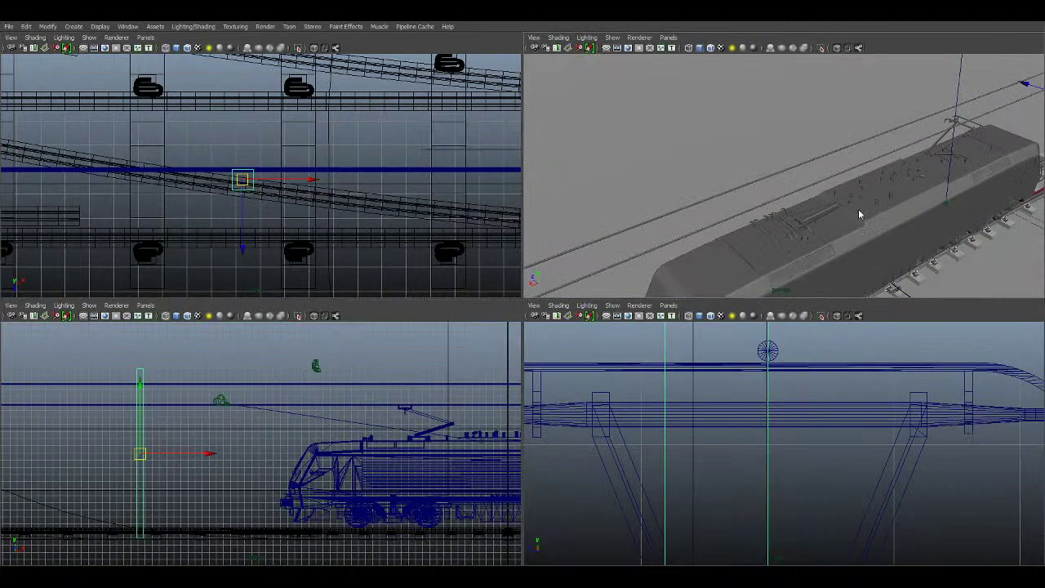
key("space")
scroll(763, 322, "up", 3)
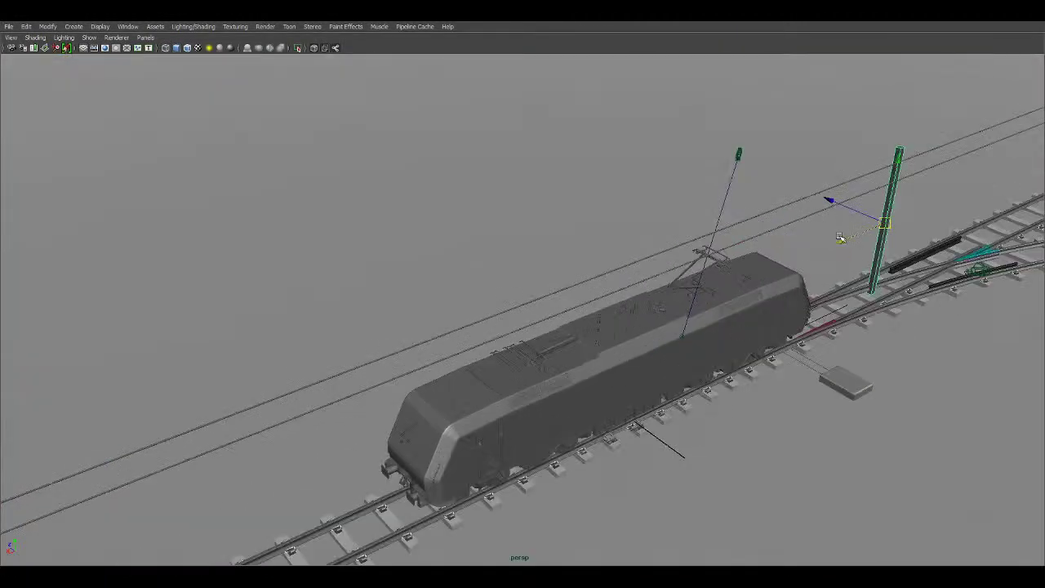
left_click_drag(839, 238, 240, 462)
Step: Stretch the mast vertically to about one and a half times its height in the side view
key("space")
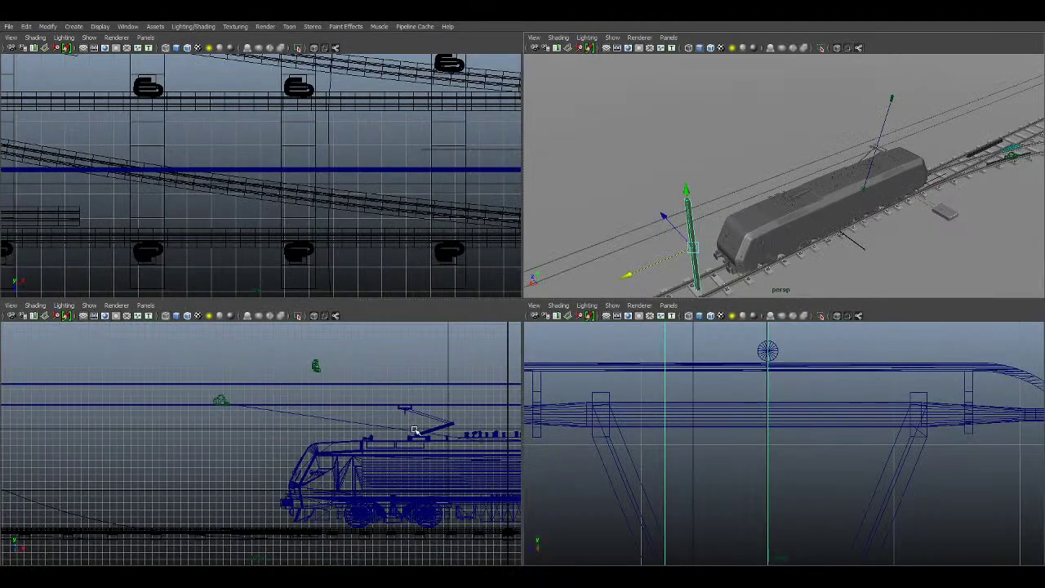
key("space")
scroll(497, 378, "down", 3)
scroll(428, 297, "up", 1)
middle_click_drag(786, 350, 406, 386, "alt")
key("r")
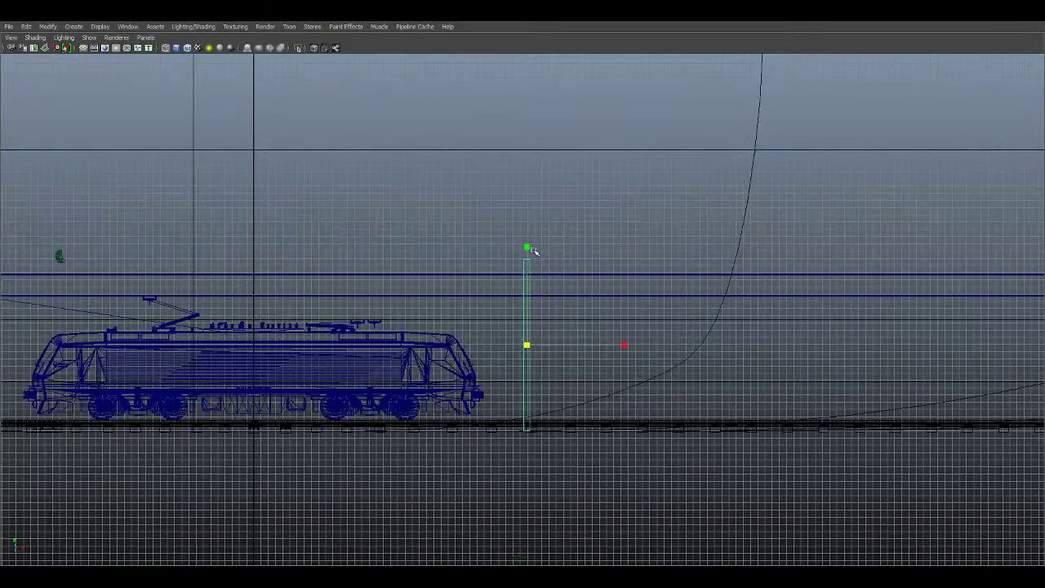
left_click_drag(527, 247, 527, 196)
scroll(583, 331, "up", 2)
middle_click_drag(583, 332, 616, 321, "alt")
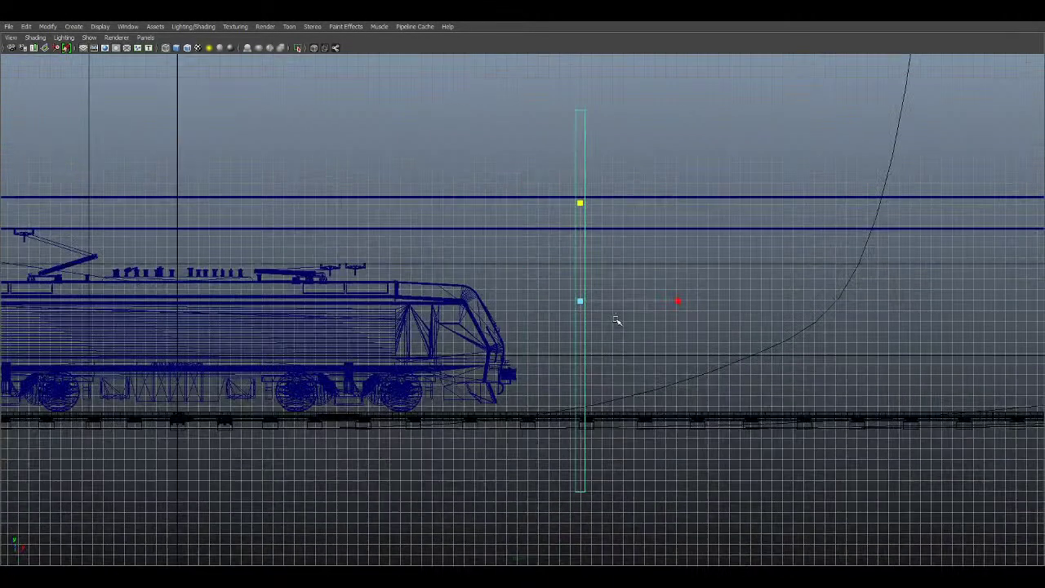
Step: Shift the mast slightly closer to the locomotive and raise it until its foot sits just below the sleepers
key("w")
left_click_drag(670, 303, 643, 294)
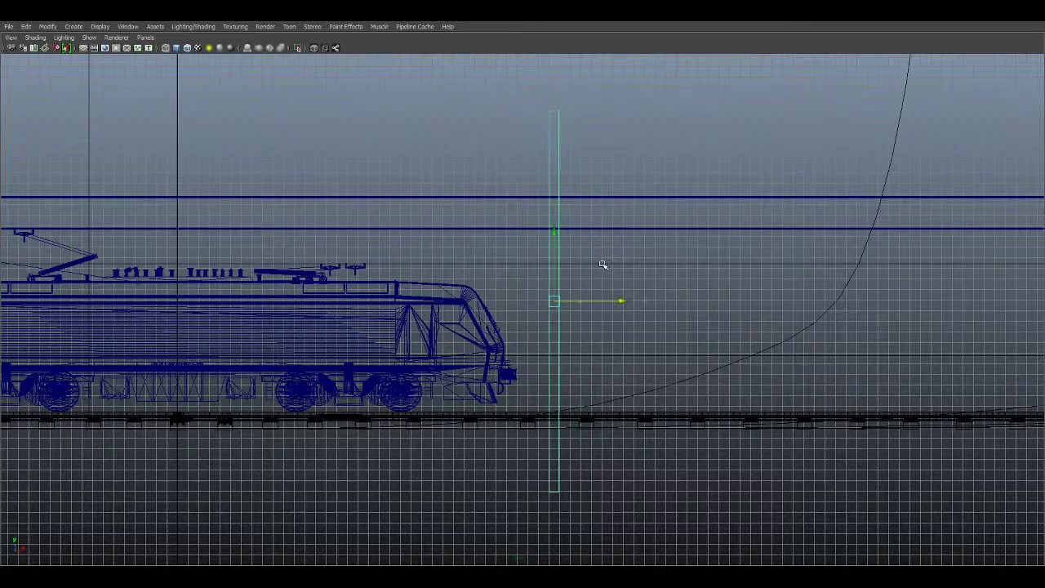
left_click_drag(555, 231, 556, 183)
scroll(642, 340, "down", 1)
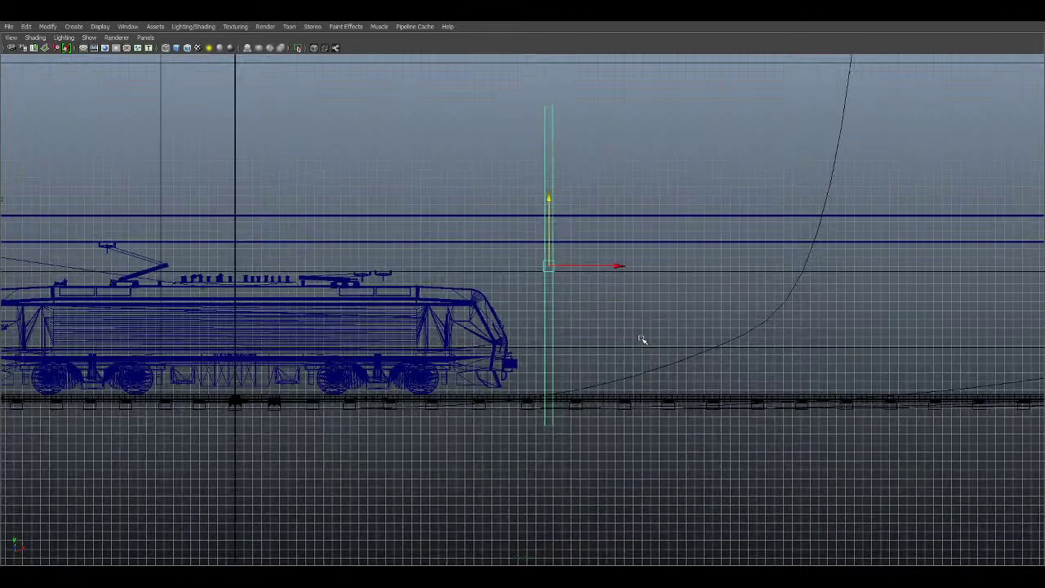
Step: Check the height of the two overhead wires against the locomotive and the mast in the side view
scroll(642, 340, "up", 2)
middle_click_drag(518, 319, 573, 413, "alt")
left_click_drag(758, 226, 802, 335)
scroll(802, 335, "down", 1)
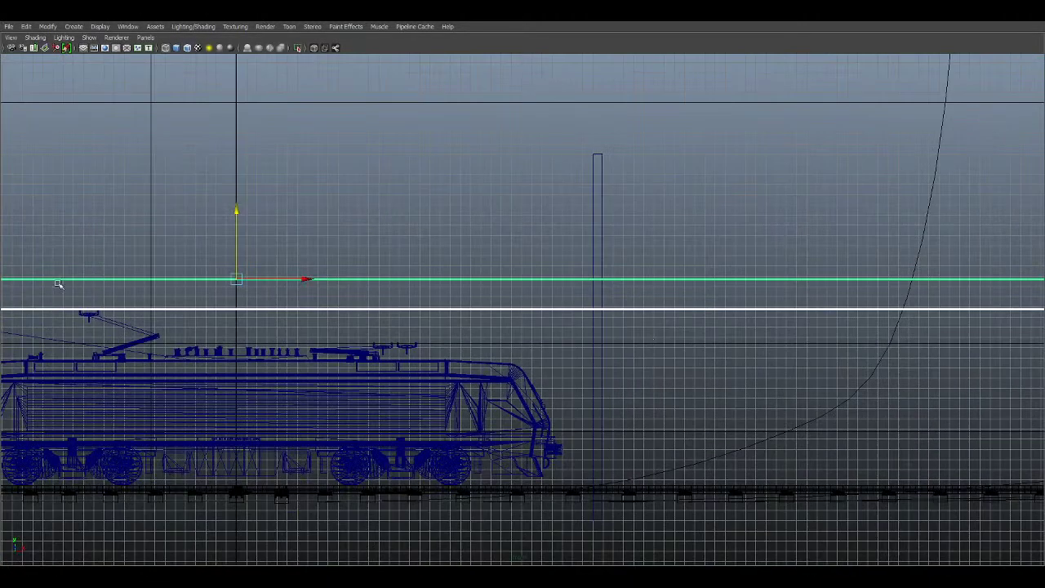
scroll(550, 326, "down", 2)
middle_click_drag(412, 325, 722, 305, "alt")
scroll(551, 326, "up", 1)
middle_click_drag(819, 306, 526, 324, "alt")
Step: Raise the mast until its foot is level with the underside of the sleepers
left_click_drag(642, 213, 558, 264)
right_click_drag(563, 274, 691, 447, "alt")
middle_click_drag(679, 412, 634, 297, "alt")
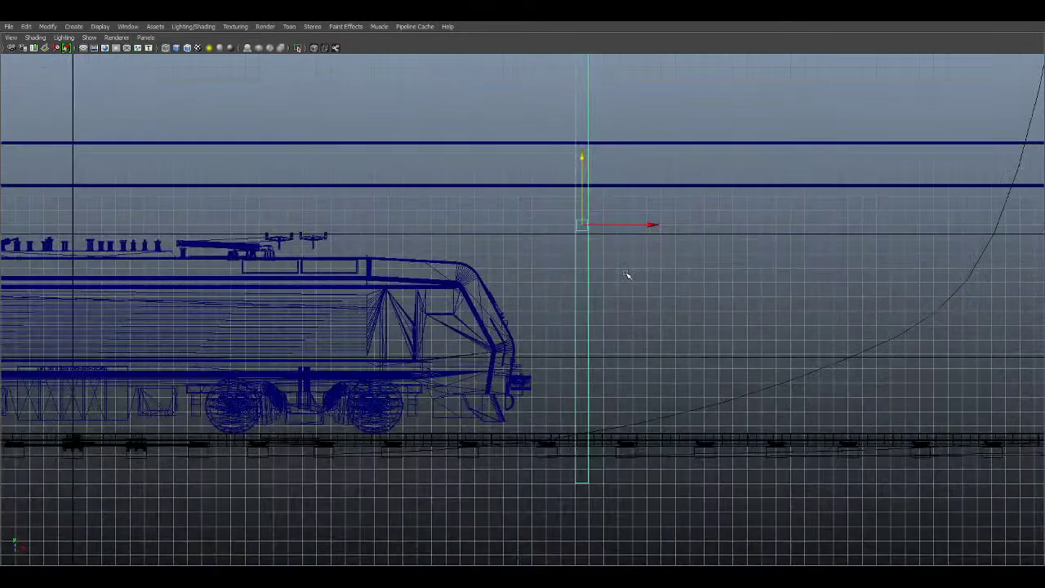
left_click_drag(578, 163, 590, 134)
scroll(629, 280, "down", 3)
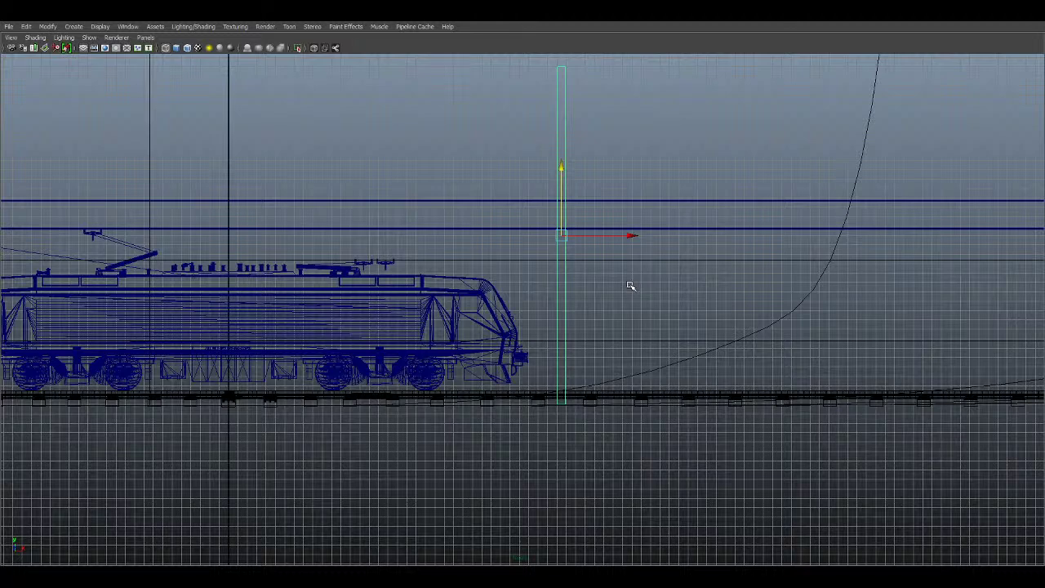
Step: Scale the mast down uniformly to about 0.89 of its size around its centre
scroll(625, 278, "up", 4)
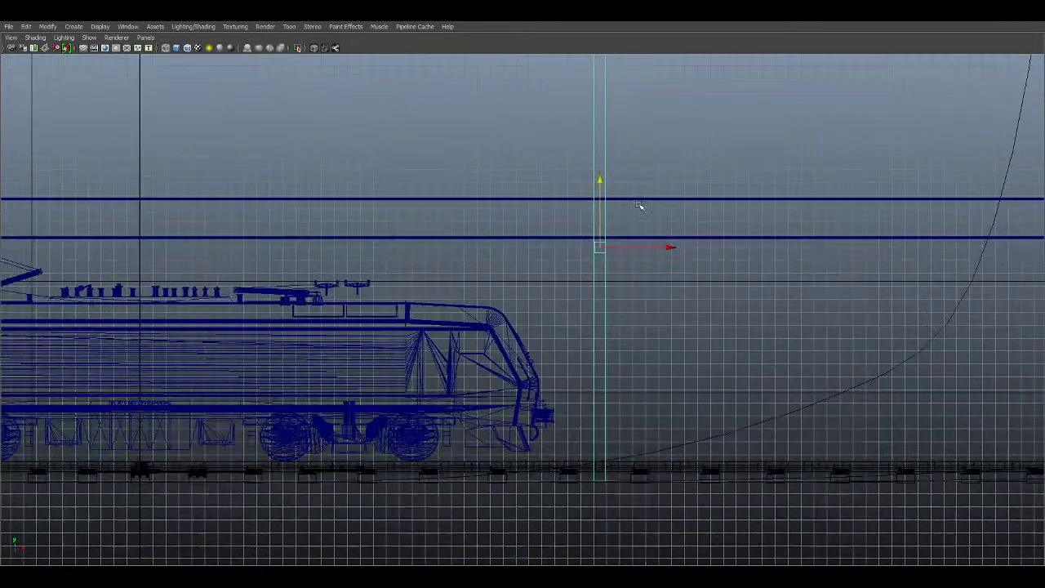
middle_click_drag(640, 206, 588, 319, "alt")
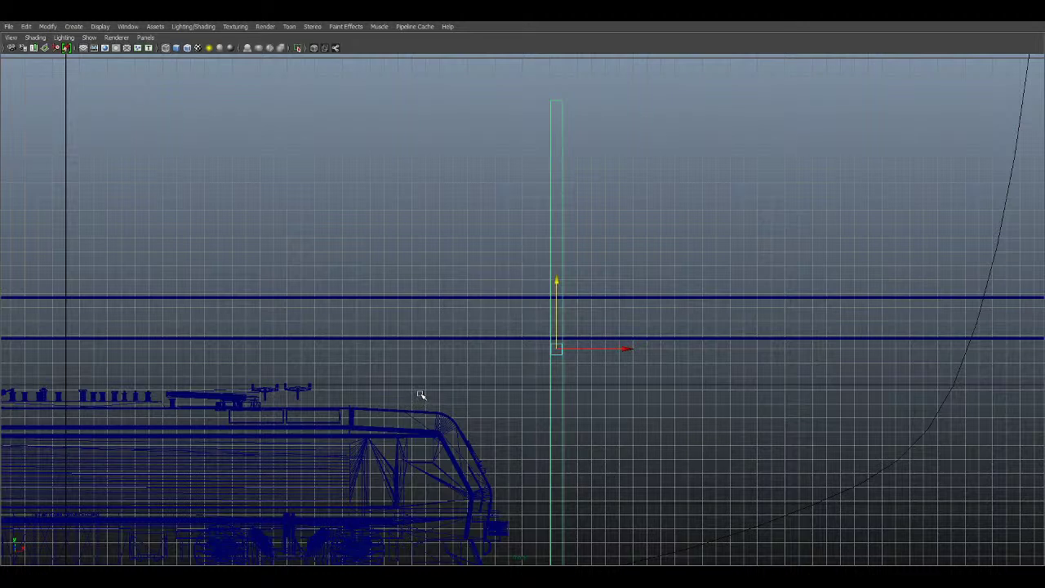
scroll(609, 366, "down", 2)
middle_click_drag(609, 366, 606, 285, "alt")
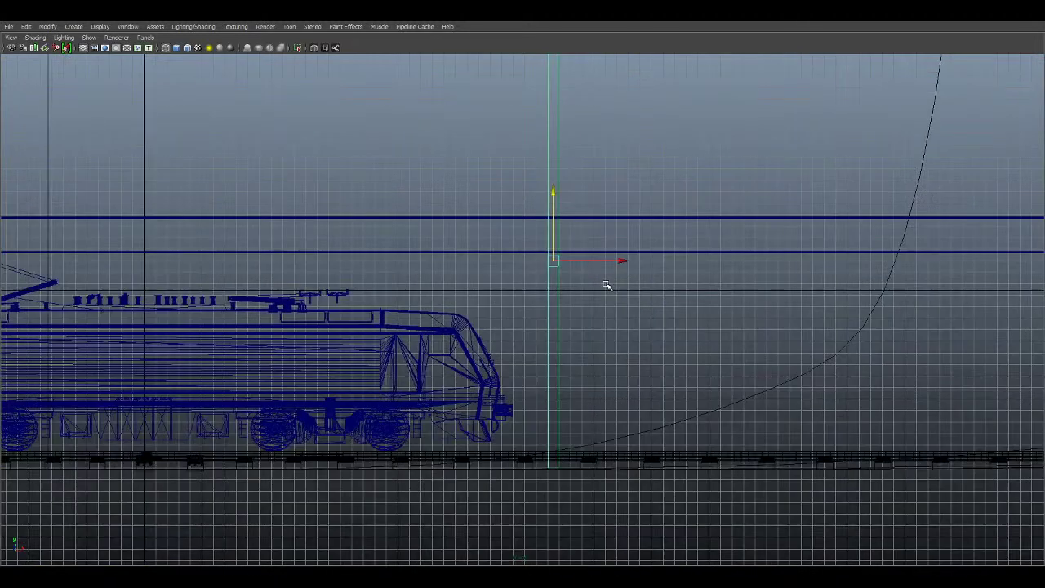
key("r")
left_click_drag(553, 259, 523, 266)
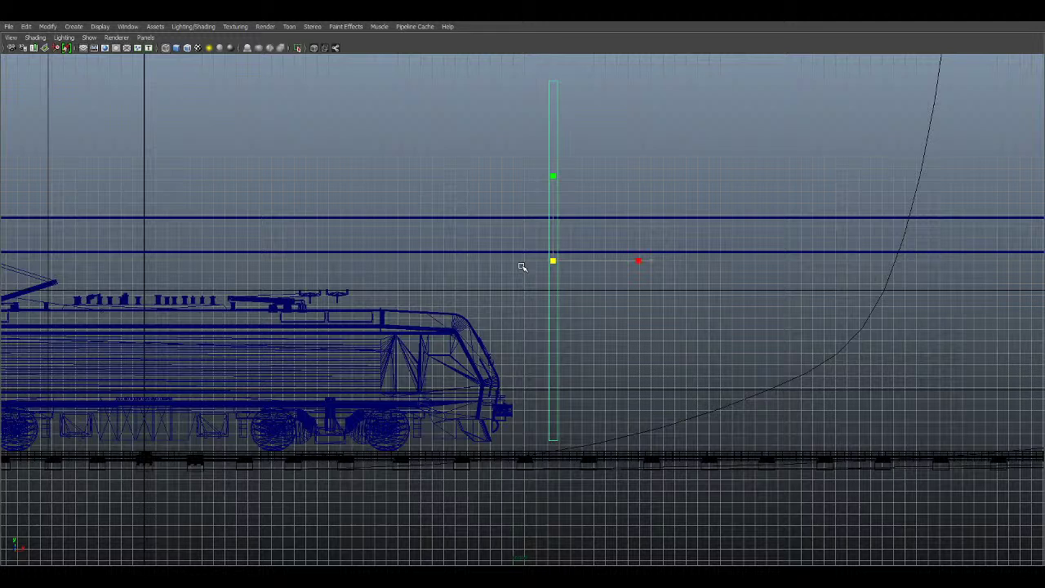
Step: Lower the scaled mast until its foot reaches down between the sleepers again
middle_click_drag(630, 256, 634, 326, "alt")
scroll(628, 288, "up", 2)
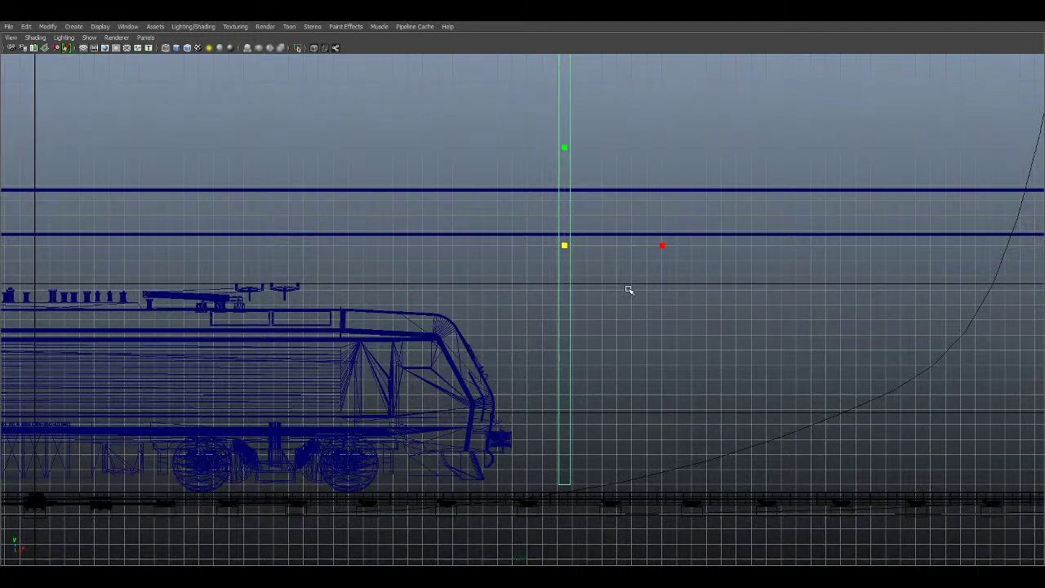
middle_click_drag(585, 291, 597, 275, "alt")
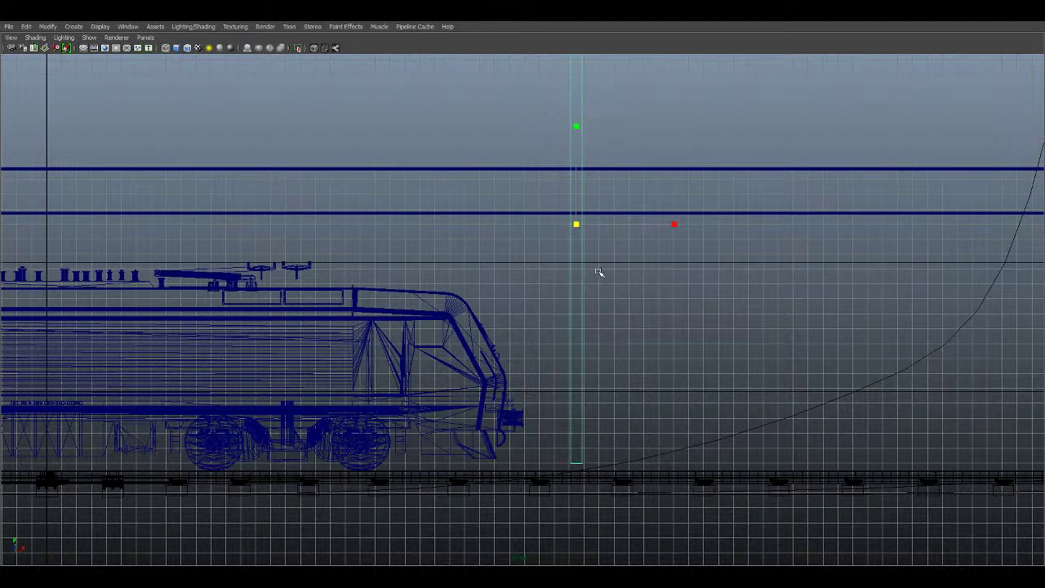
right_click_drag(599, 272, 609, 307, "alt")
middle_click_drag(609, 308, 634, 280, "alt")
right_click_drag(634, 280, 610, 208, "alt")
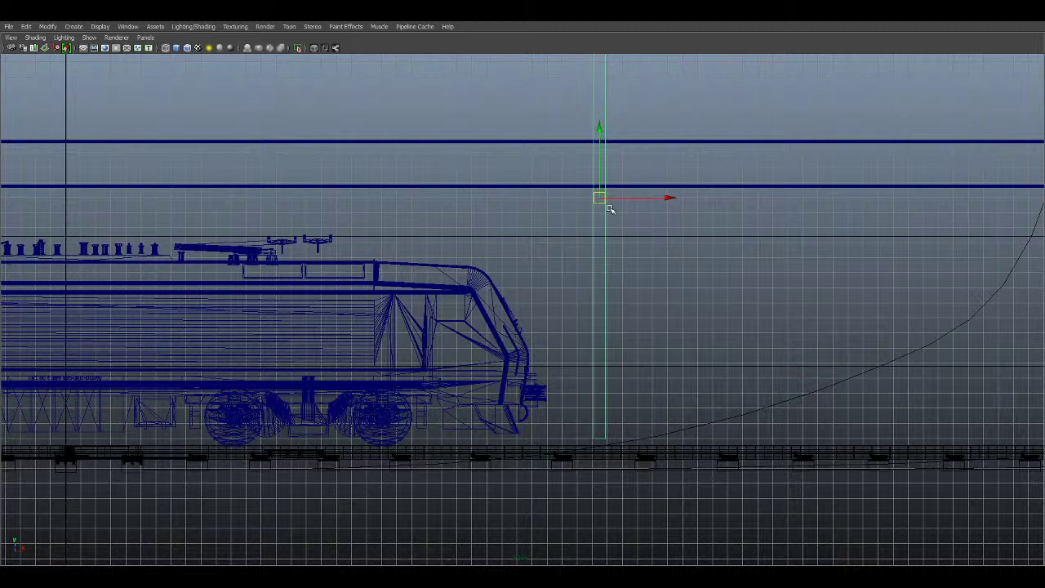
left_click_drag(598, 133, 598, 162)
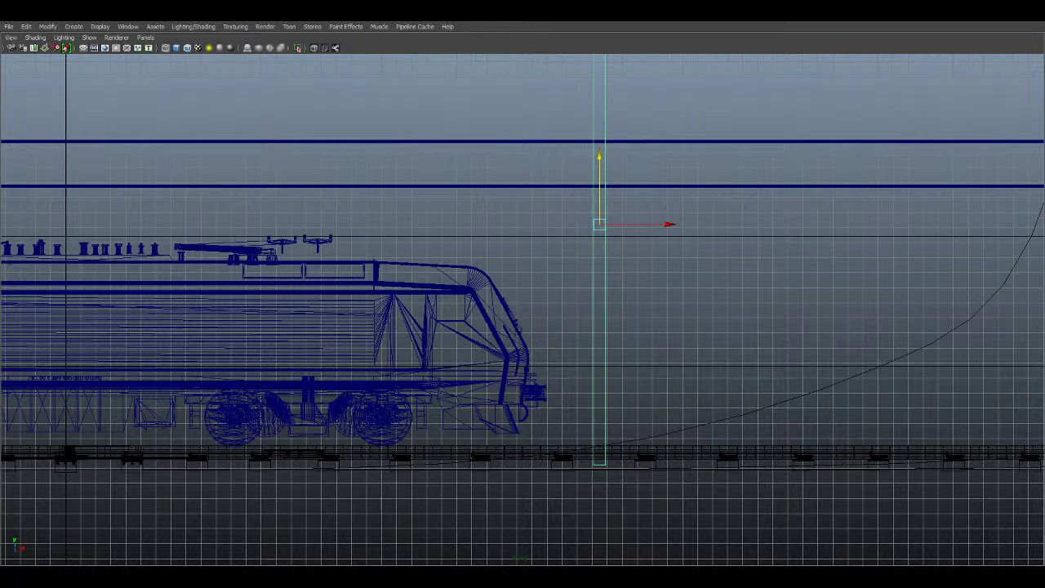
Step: Review the mast in perspective and play the animation through camera4, then stop playback and return to the perspective view
right_click_drag(523, 388, 412, 337, "alt")
middle_click_drag(412, 337, 610, 337, "alt")
key("space")
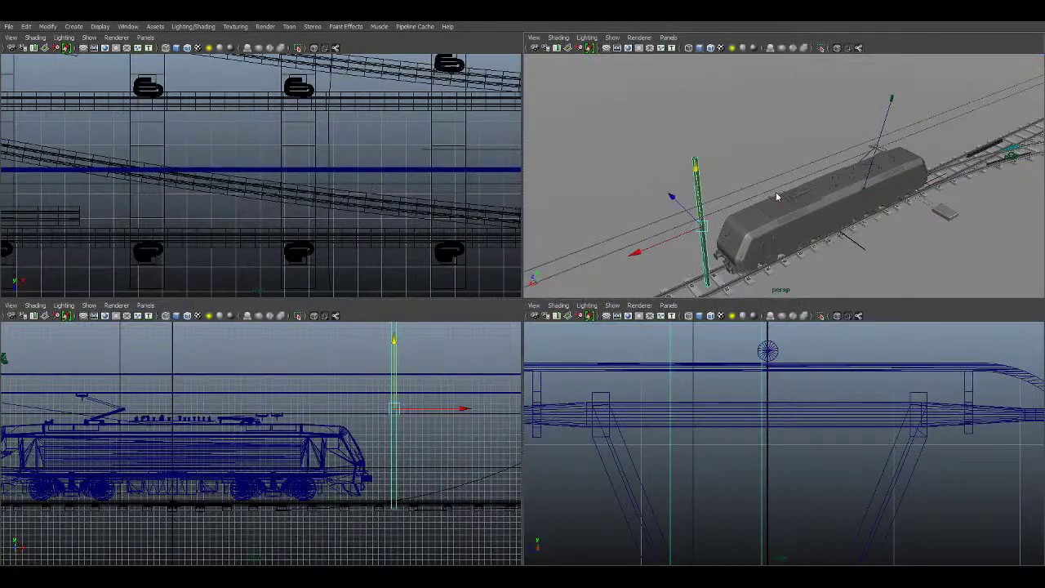
key("space")
right_click_drag(690, 233, 742, 322, "alt")
mouse_move(742, 322)
left_mouse_down("alt")
mouse_move(726, 283)
mouse_move(733, 306)
left_mouse_up("alt")
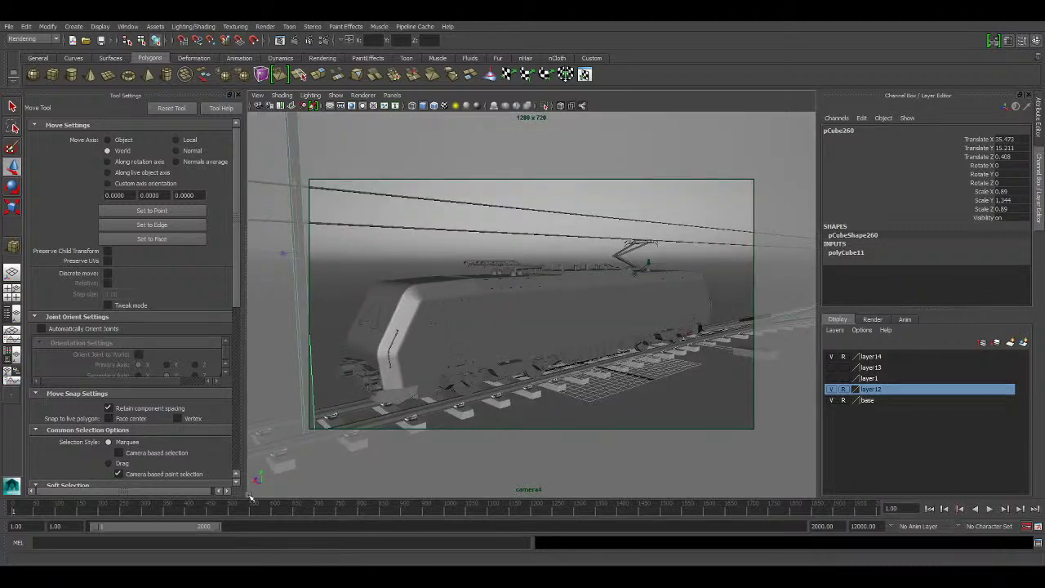
left_click(994, 508)
key("space")
key("ctrl+space")
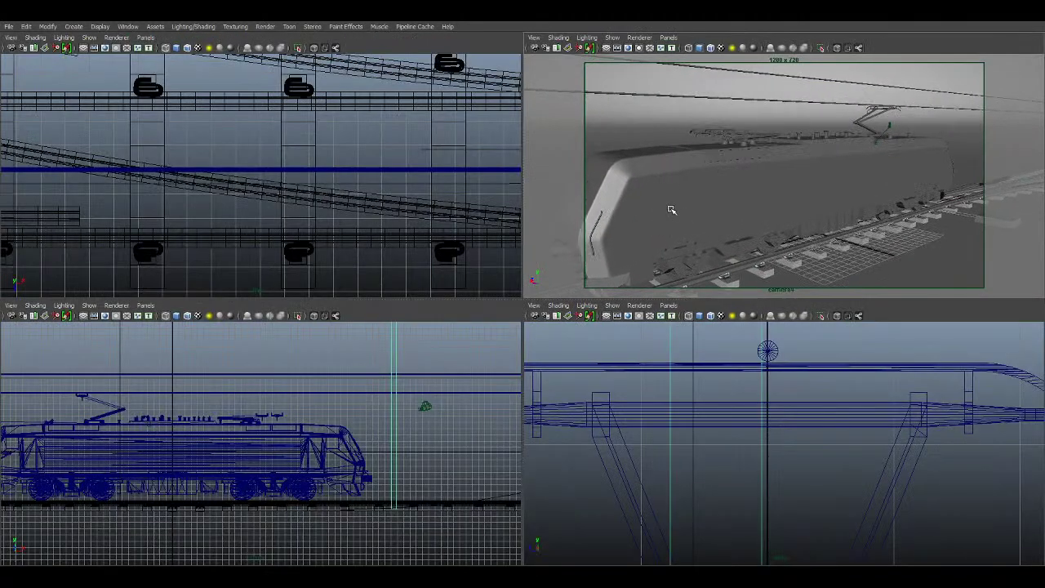
key("space")
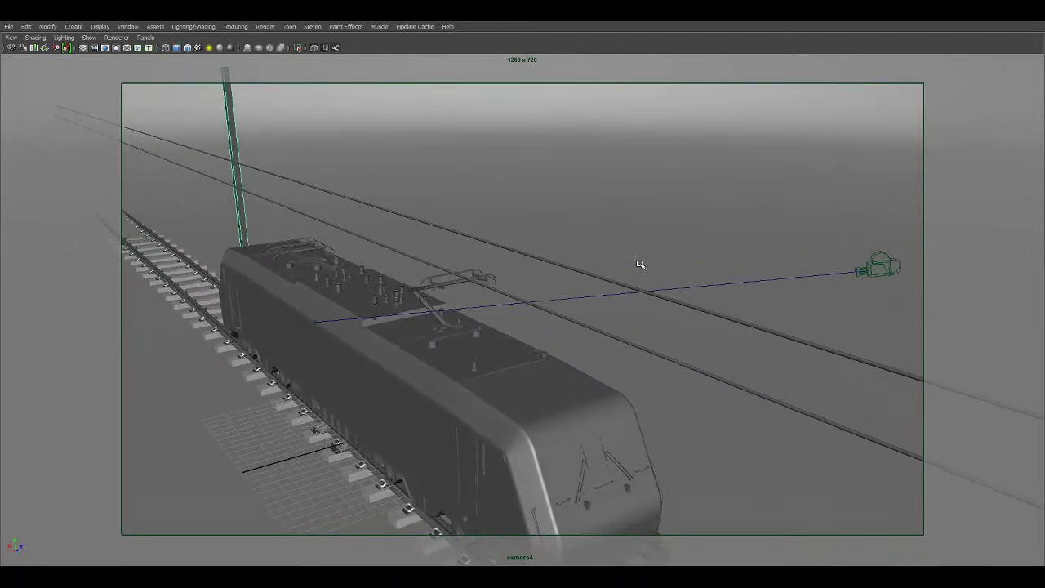
key("ctrl+space")
key("ctrl+space")
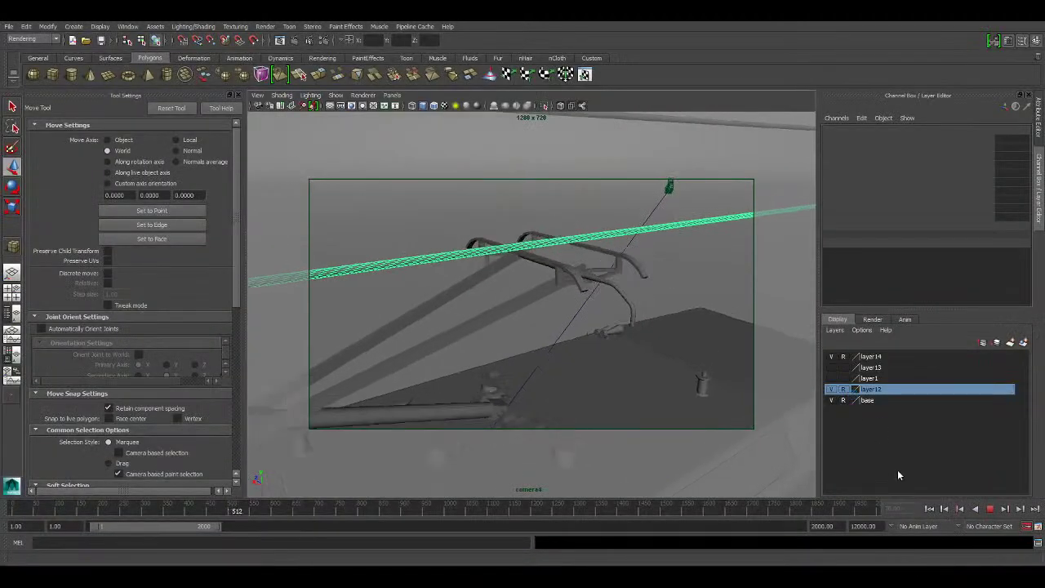
left_click(988, 509)
key("space")
key("ctrl+space")
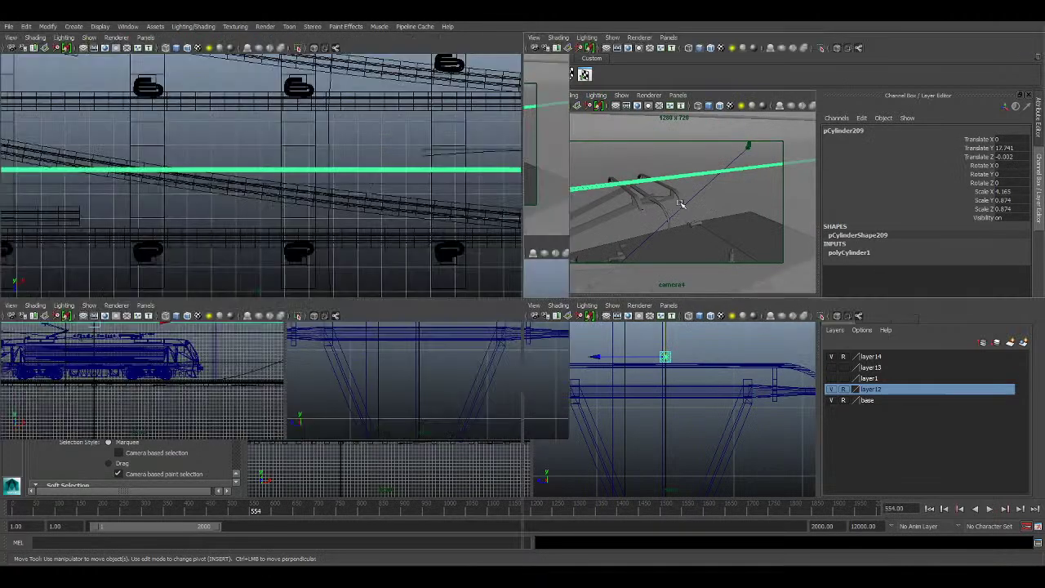
key("space")
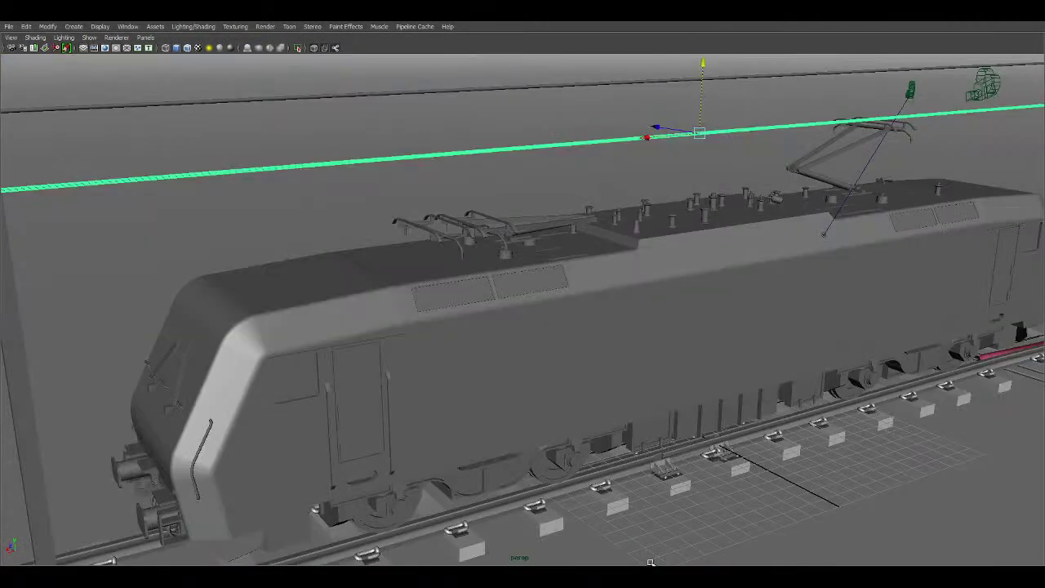
Step: Select the mast and examine its position relative to the track and overhead wires in perspective and from above
scroll(781, 345, "down", 7)
scroll(563, 303, "up", 2)
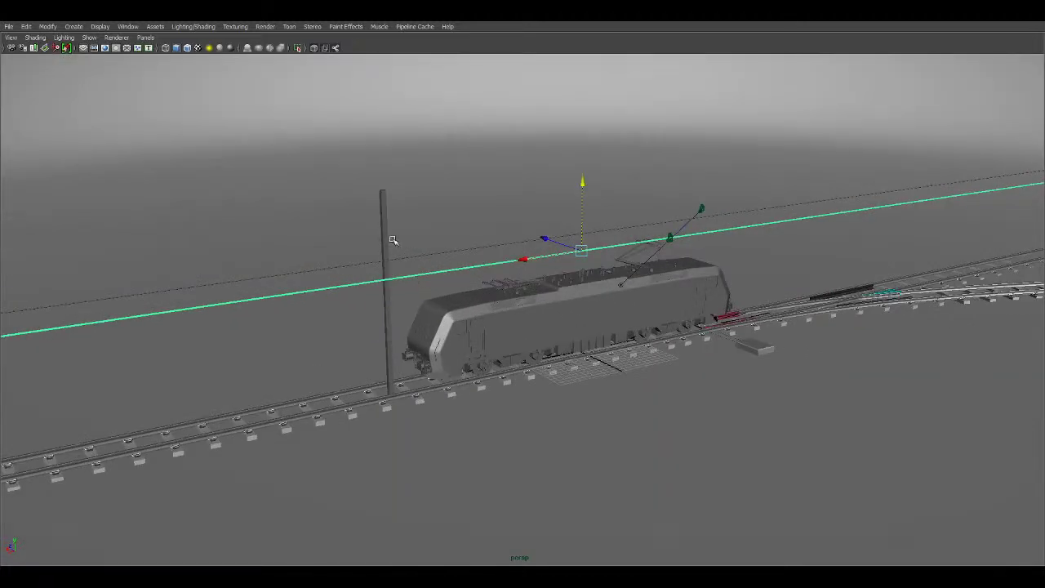
left_click(387, 231)
left_click_drag(409, 272, 363, 277, "alt")
middle_click_drag(363, 277, 517, 315, "alt")
scroll(517, 315, "down", 3)
left_click_drag(375, 273, 473, 303, "alt")
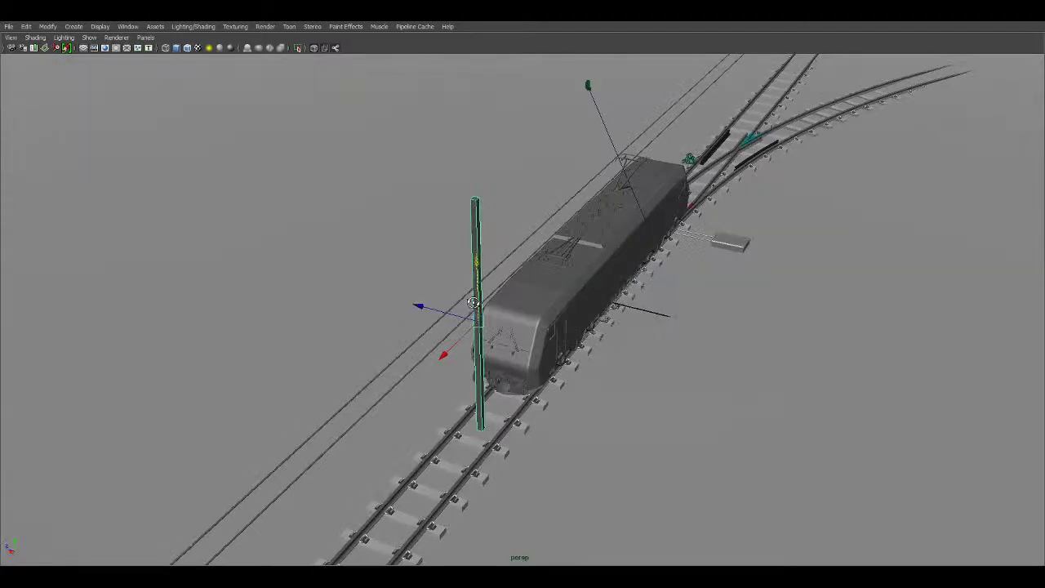
key("space")
key("space")
scroll(566, 327, "down", 5)
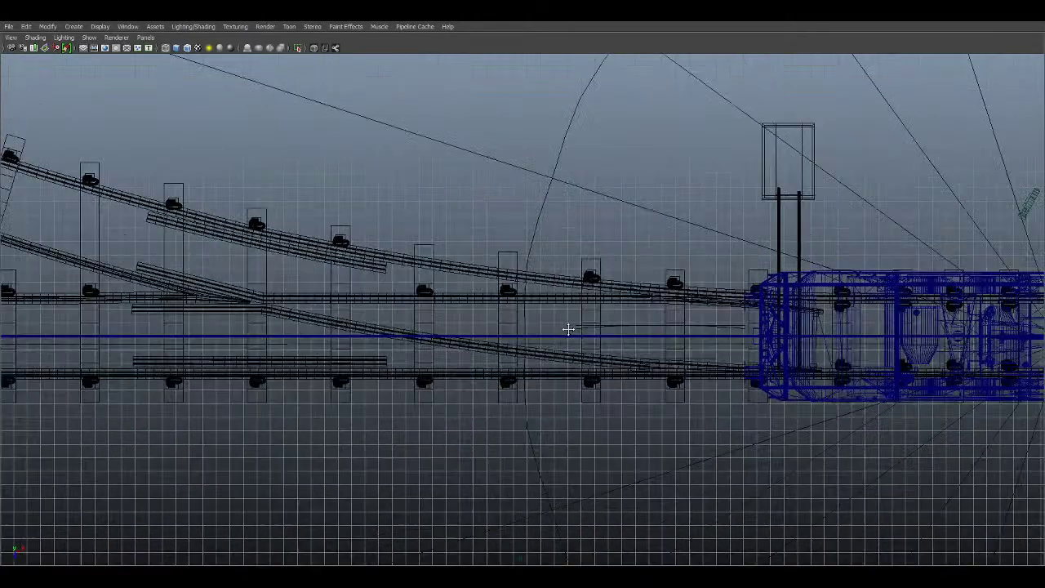
middle_click_drag(791, 342, 351, 277, "alt")
right_click_drag(449, 215, 738, 326, "alt")
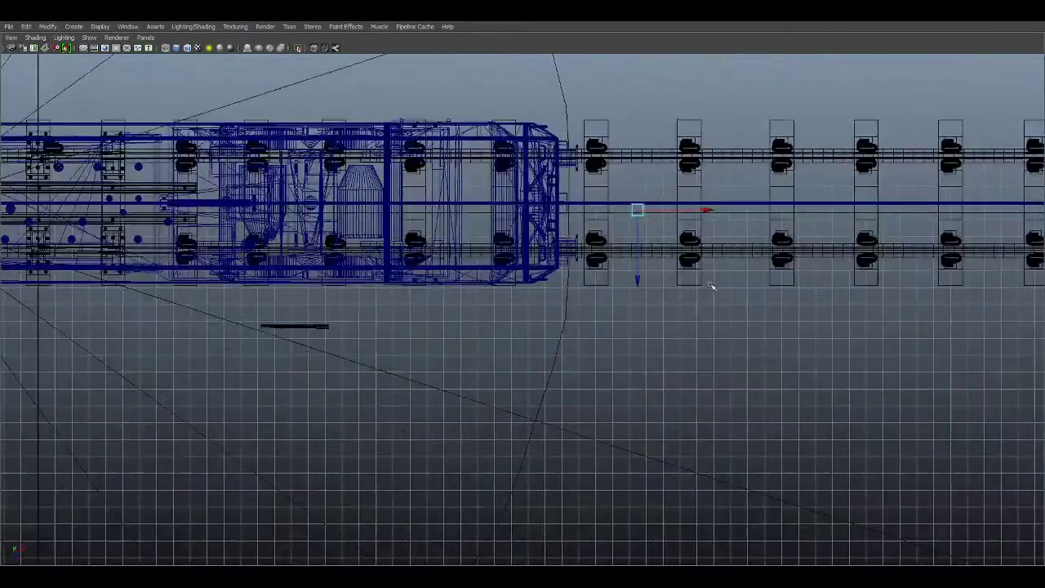
middle_click_drag(713, 286, 664, 416, "alt")
right_click_drag(498, 327, 634, 374, "alt")
middle_click_drag(634, 373, 632, 306, "alt")
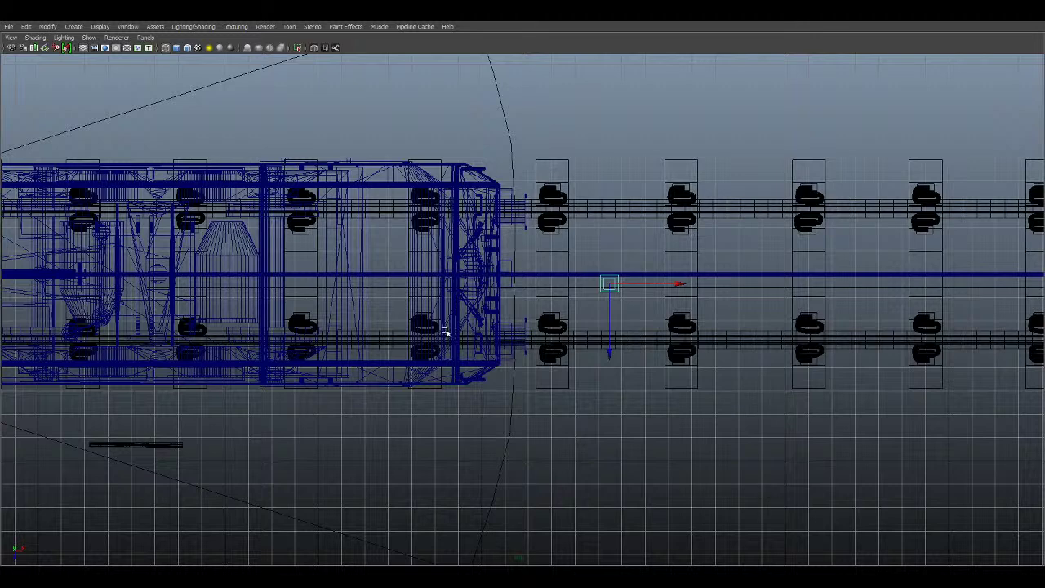
scroll(445, 332, "down", 2)
left_click(585, 351)
Step: Scale the mast down slightly once more in the side view and lower it so its foot meets the sleepers
key("space")
key("space")
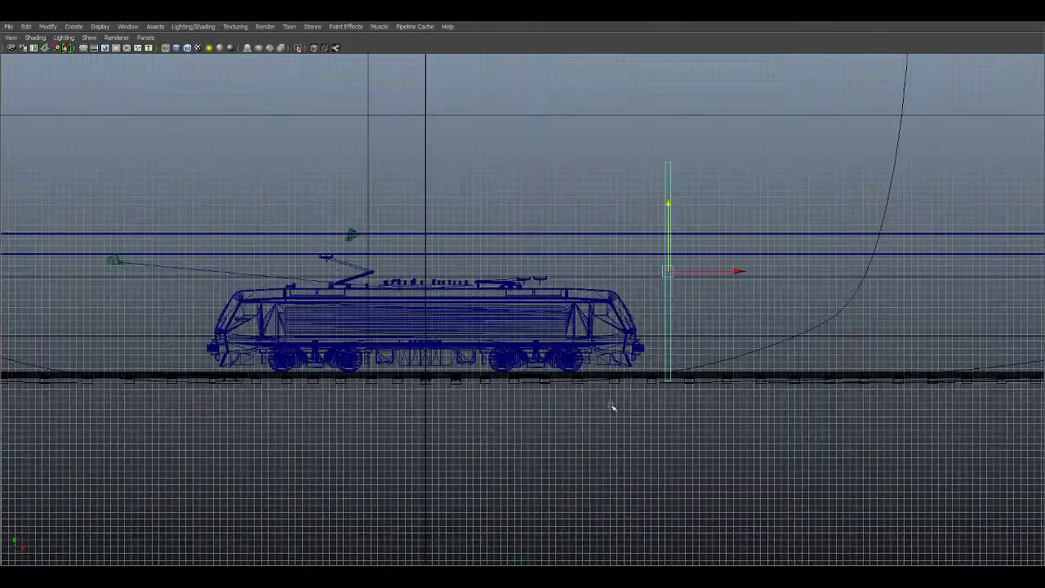
scroll(612, 408, "up", 5)
scroll(525, 341, "up", 1)
middle_click_drag(525, 342, 545, 357, "alt")
key("r")
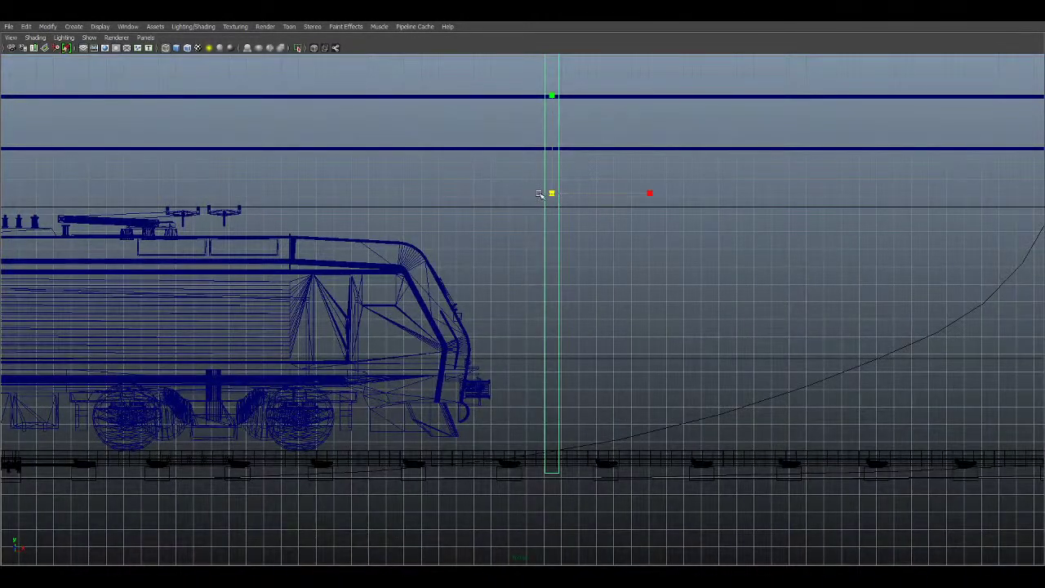
left_click_drag(552, 195, 511, 182)
key("w")
scroll(600, 176, "down", 2)
left_click_drag(549, 139, 550, 179)
Step: Shorten the mast by lowering its top vertices to about one wire spacing above the upper wire
middle_click_drag(549, 173, 550, 263, "alt")
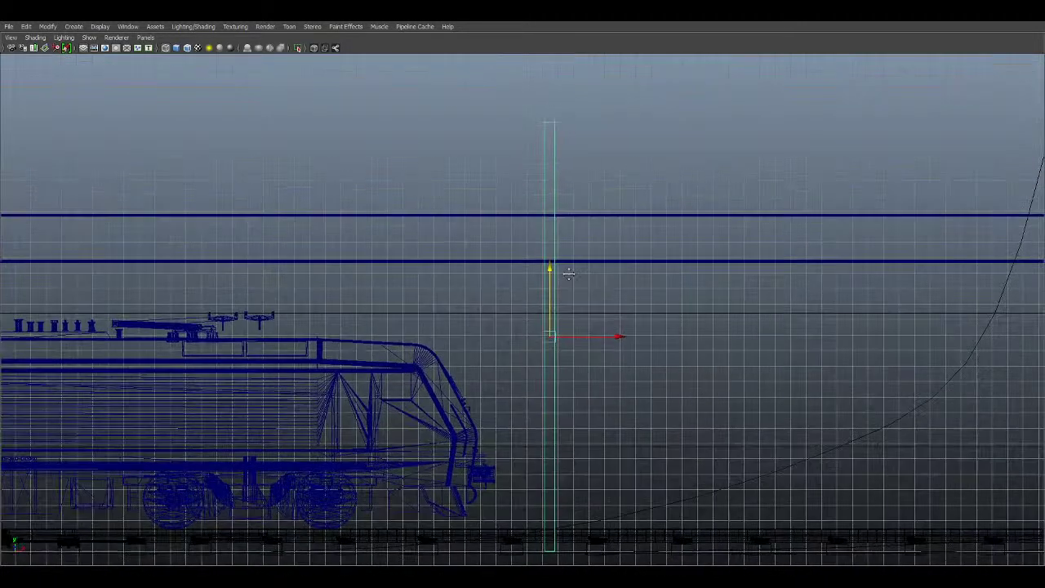
right_click_drag(546, 120, 501, 119)
left_click_drag(486, 112, 774, 238)
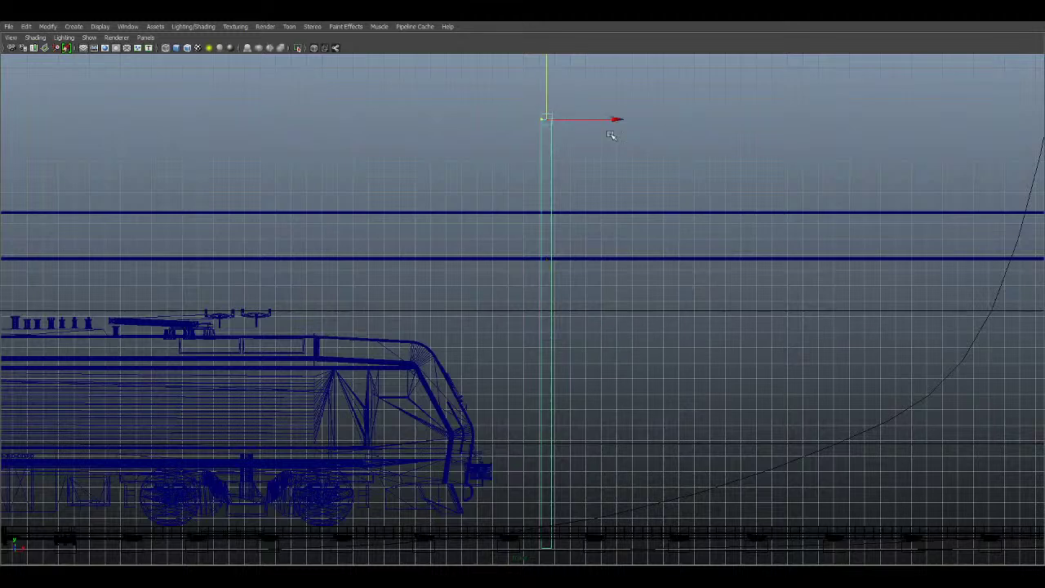
left_click_drag(547, 85, 539, 123)
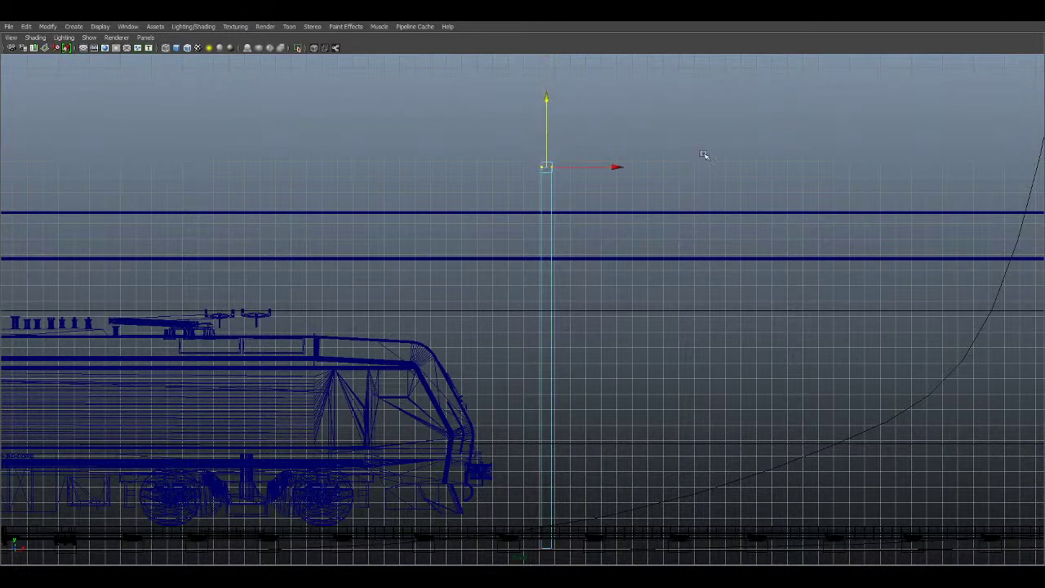
Step: Return the mast to object selection and move it sideways off the track, clear of the locomotive's side
key("space")
key("space")
right_click_drag(549, 250, 521, 299, "alt")
middle_click_drag(521, 299, 568, 253, "alt")
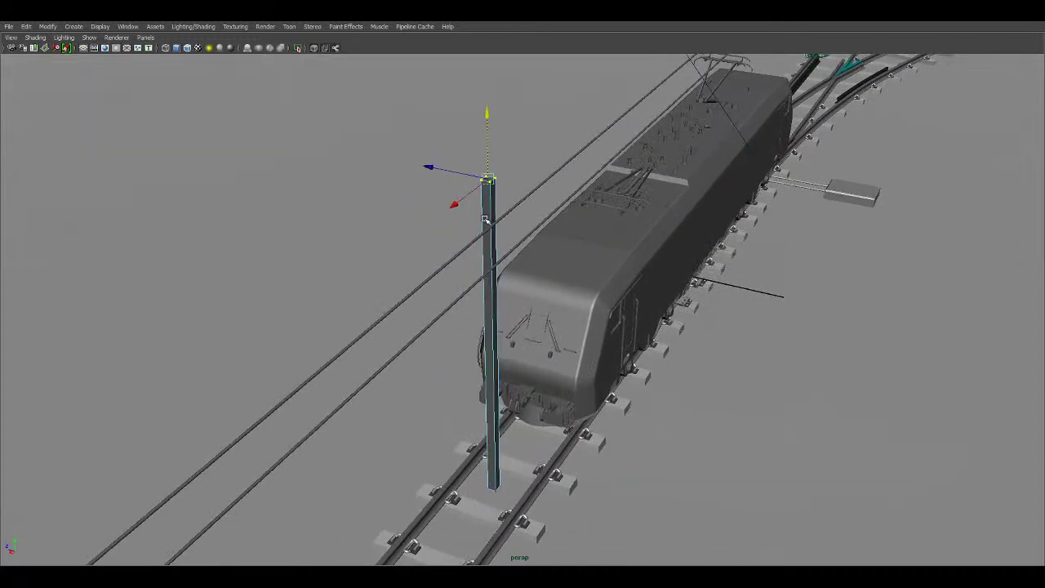
right_click_drag(509, 197, 525, 192)
left_click(491, 197)
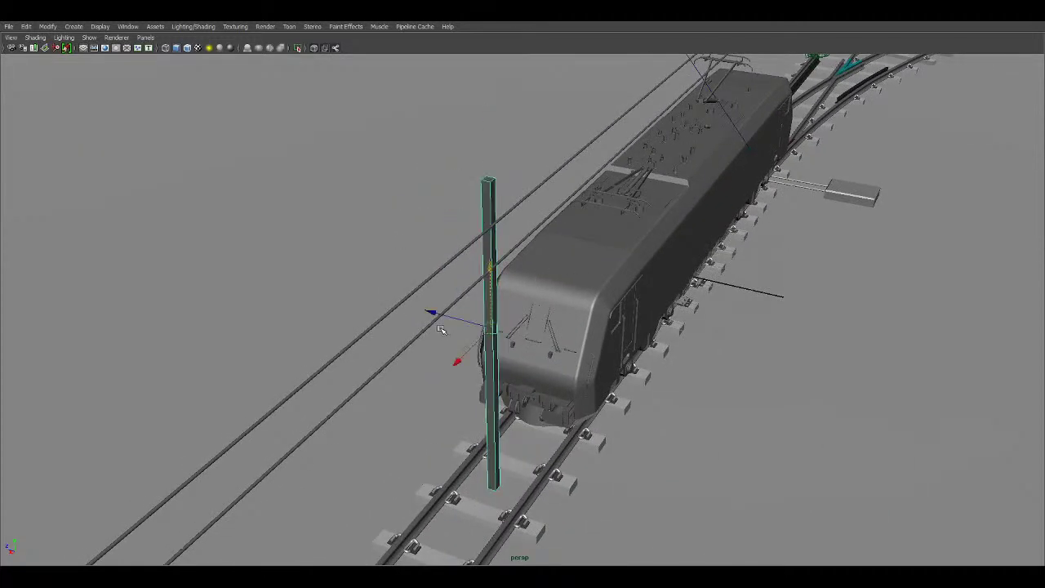
left_click_drag(434, 313, 549, 362)
scroll(543, 357, "down", 3)
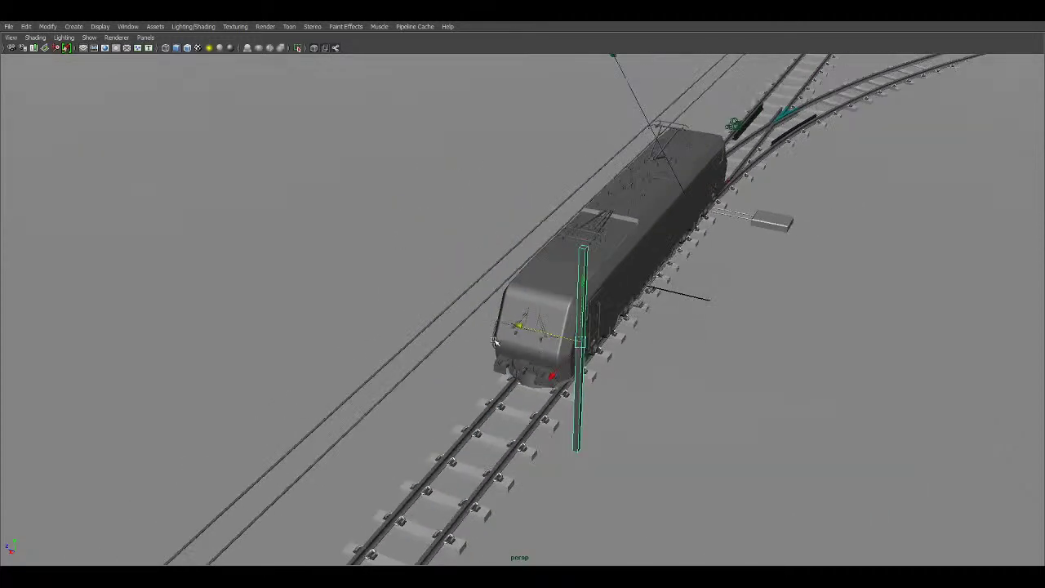
left_click_drag(493, 341, 581, 271, "alt")
Step: Examine the overhead wires' alignment with the track centre in perspective and from above, past the locomotive's front
left_click_drag(725, 483, 709, 487)
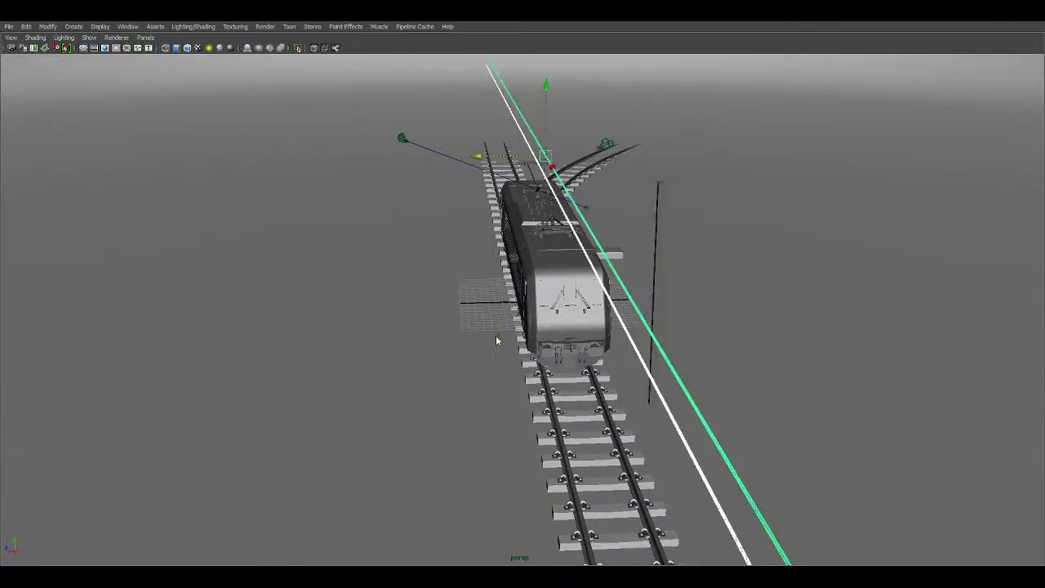
key("space")
key("space")
scroll(440, 219, "down", 1)
key("f")
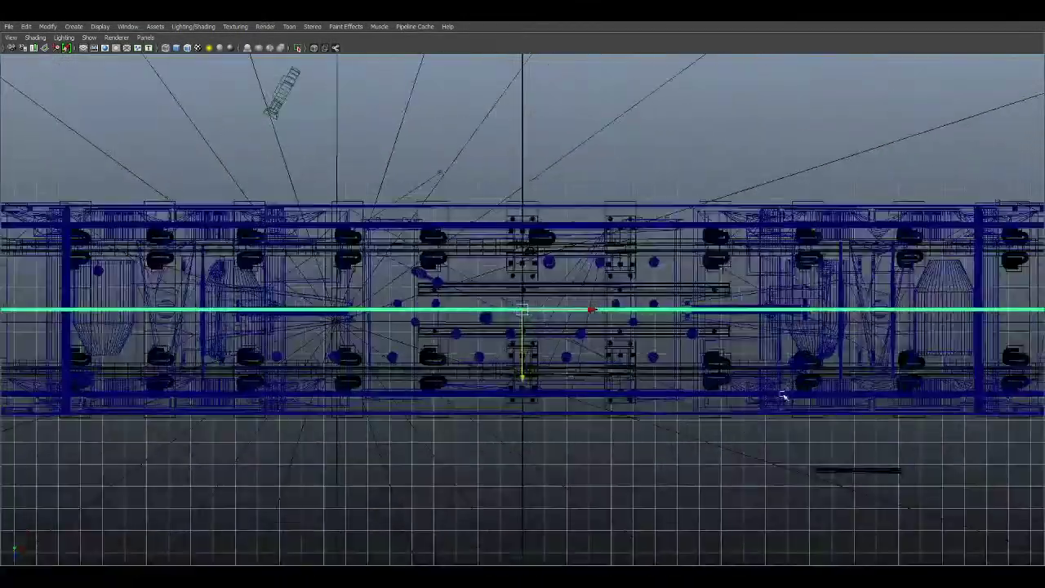
middle_click_drag(782, 395, 121, 349, "alt")
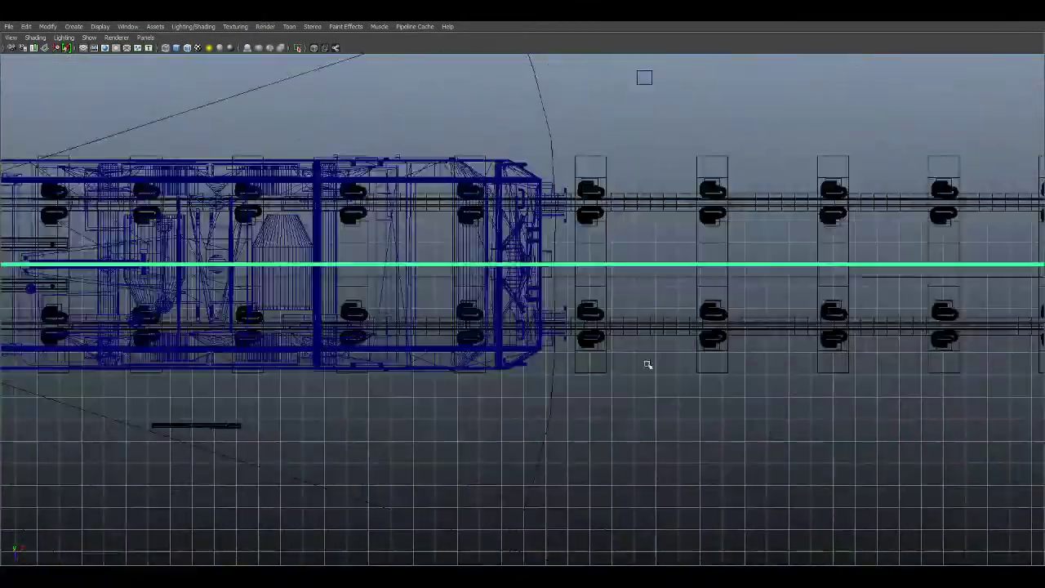
middle_click_drag(648, 364, 380, 422, "alt")
scroll(420, 392, "up", 9)
middle_click_drag(372, 376, 721, 404, "alt")
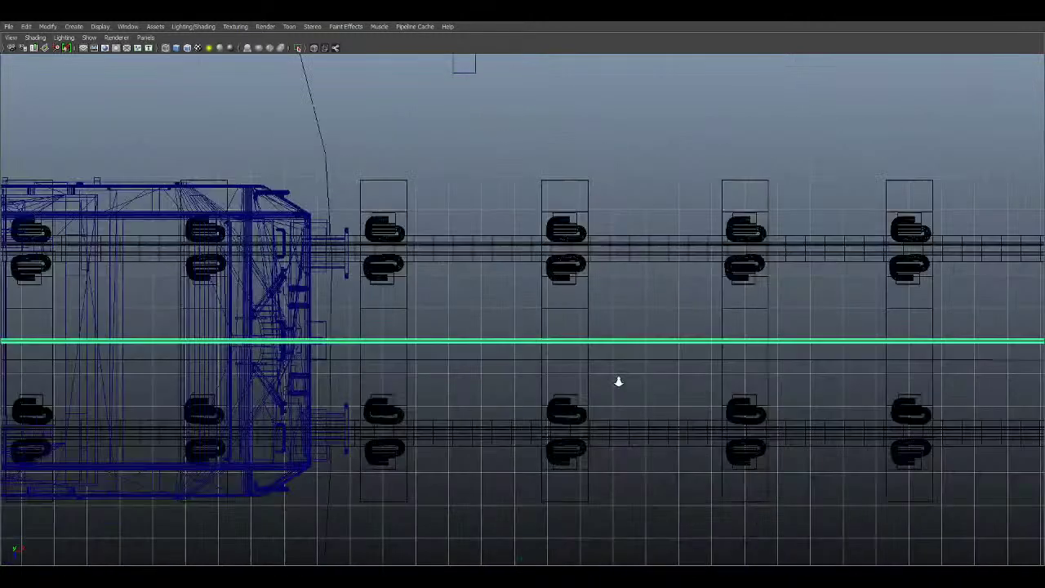
key("space")
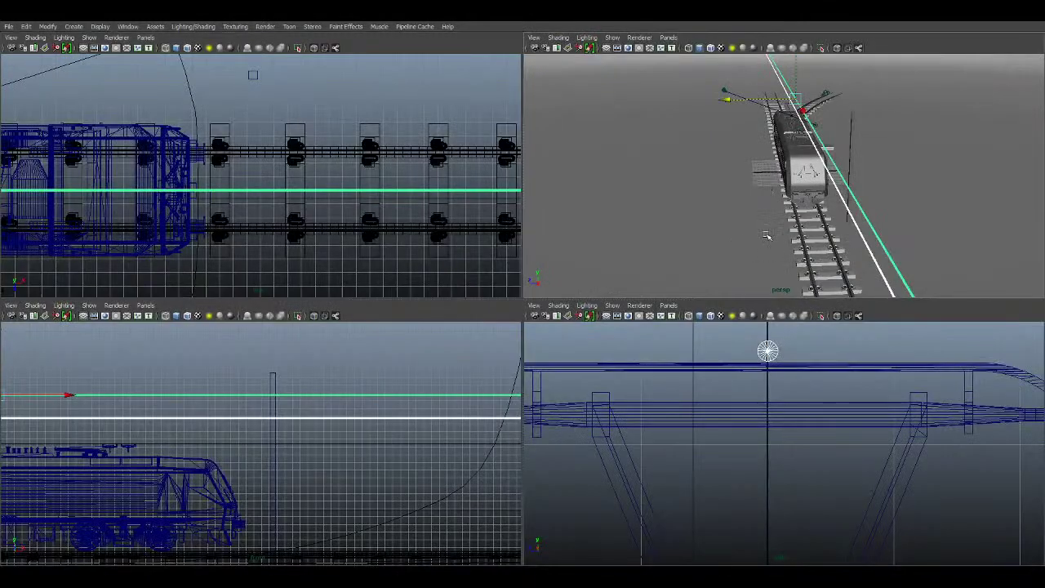
key("space")
scroll(737, 313, "up", 5)
left_click_drag(738, 313, 679, 295, "alt")
Step: Select the mast and move it closer to the track in the top view, still clear of the sleepers
left_click(711, 145)
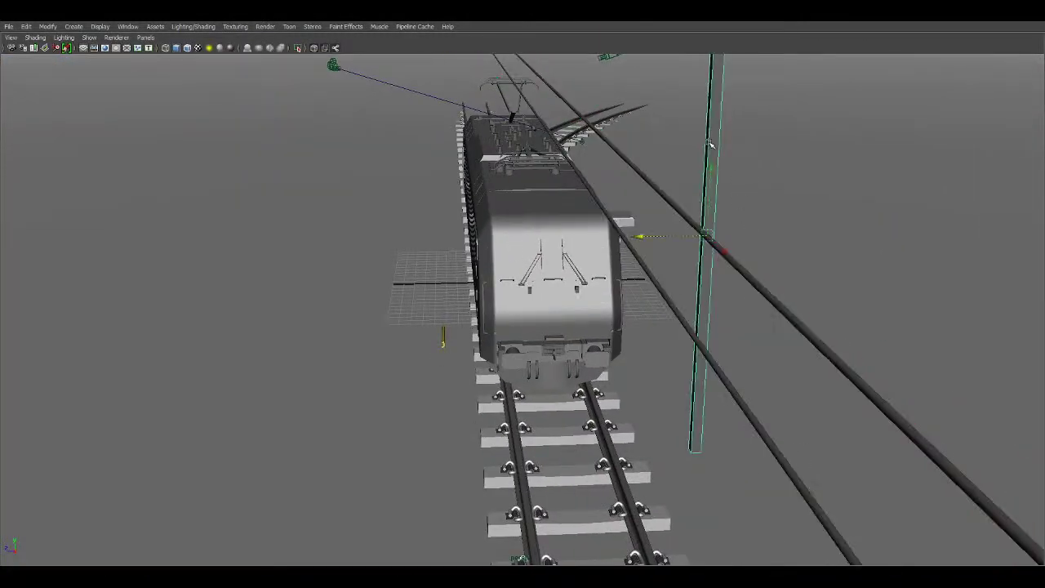
left_click_drag(745, 217, 780, 237, "alt")
right_click_drag(706, 187, 731, 278, "alt")
middle_click_drag(732, 277, 633, 269, "alt")
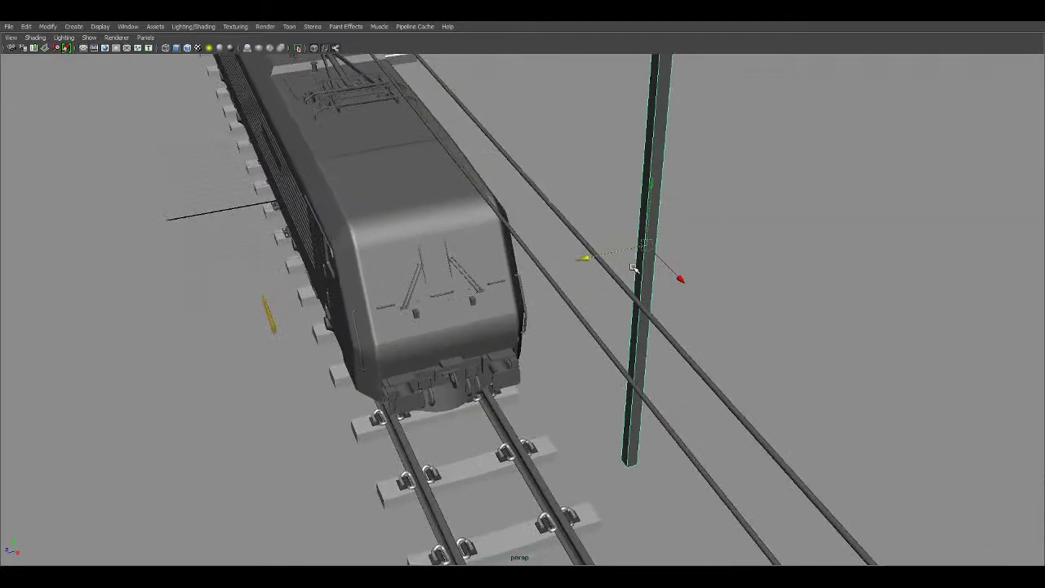
left_click_drag(587, 298, 652, 316, "alt")
scroll(653, 316, "down", 4)
key("space")
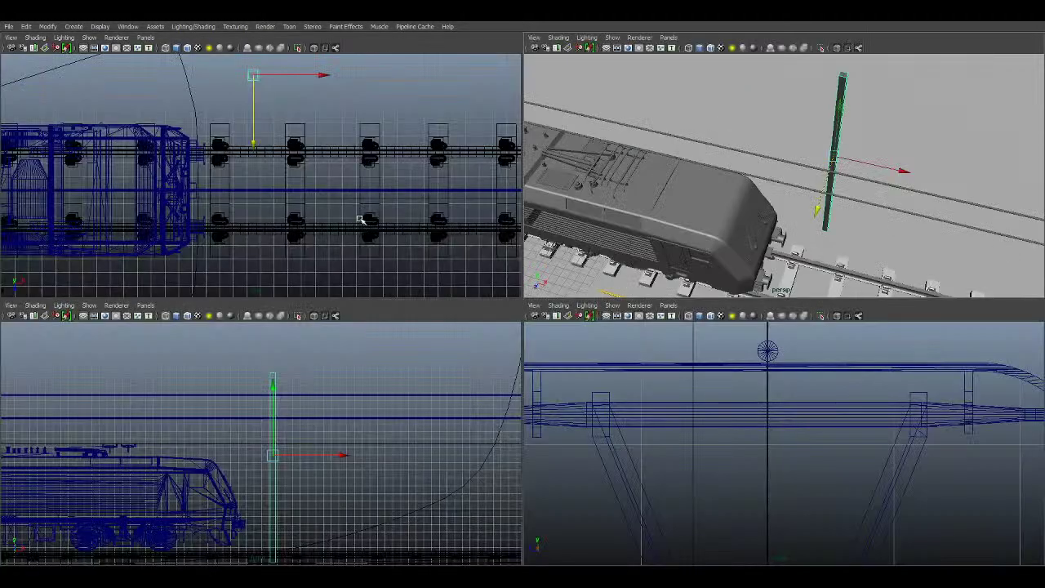
key("space")
middle_click_drag(515, 250, 455, 326, "alt")
scroll(463, 282, "up", 2)
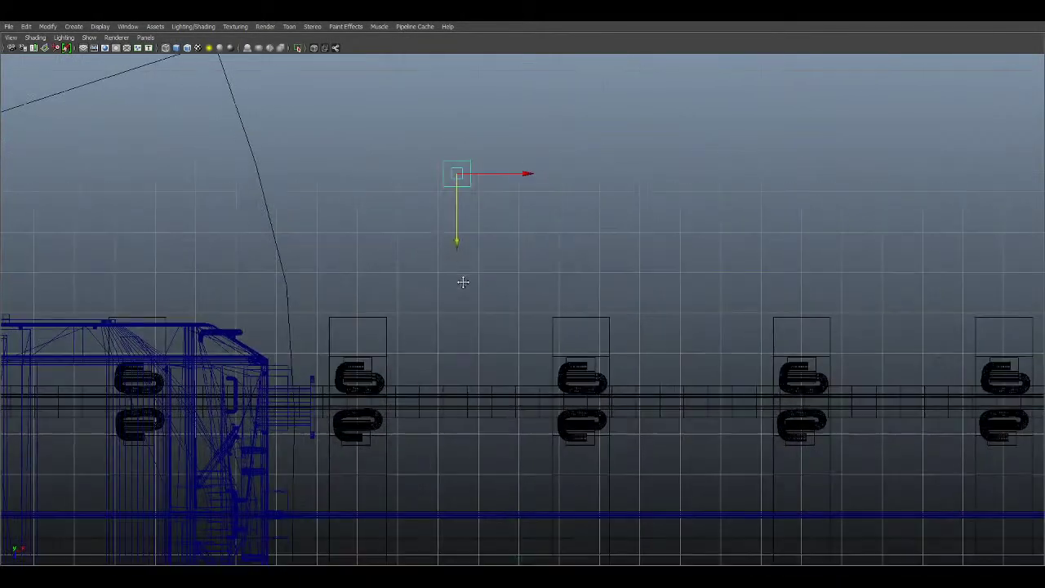
left_click_drag(458, 231, 459, 293)
Step: Align two adjacent sides of the mast's square footprint with the nearest grid lines in the top view
scroll(458, 293, "up", 3)
middle_click_drag(403, 206, 547, 318, "alt")
scroll(560, 322, "up", 4)
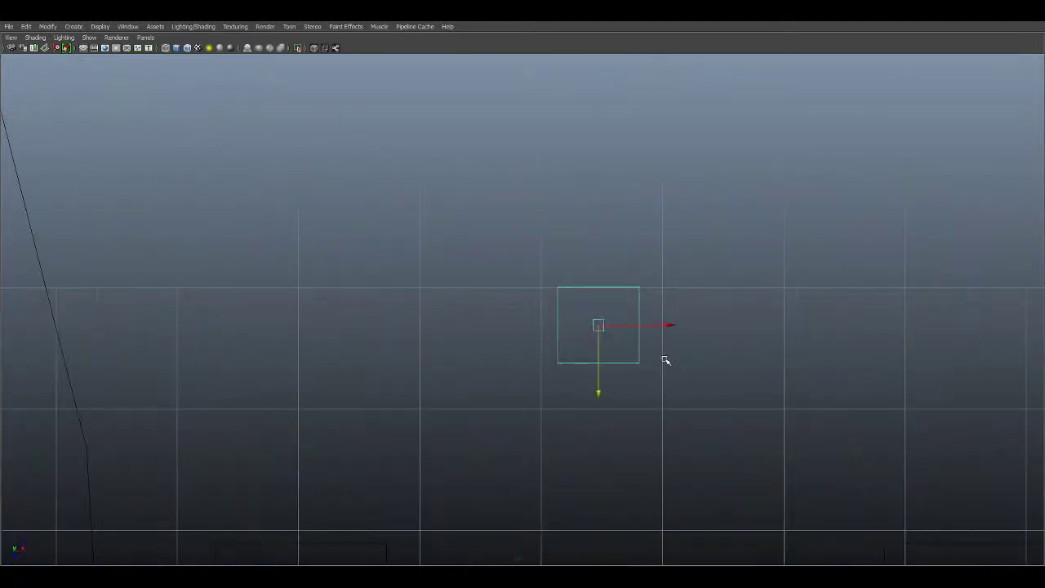
middle_click_drag(665, 359, 540, 325, "alt")
scroll(489, 347, "up", 2)
middle_click_drag(489, 346, 607, 357, "alt")
scroll(487, 307, "up", 2)
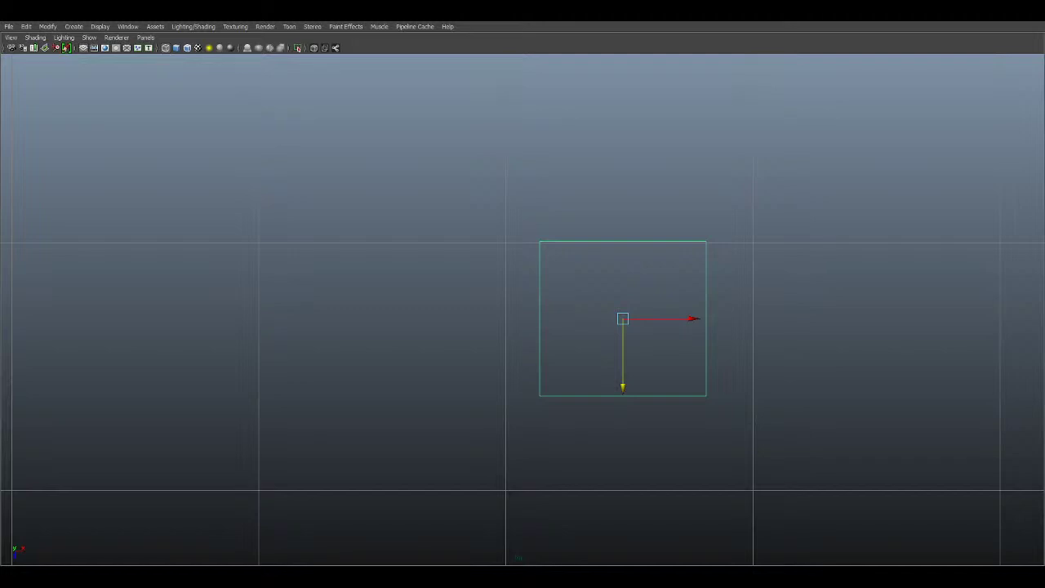
scroll(635, 388, "up", 2)
middle_click_drag(644, 346, 672, 340, "alt")
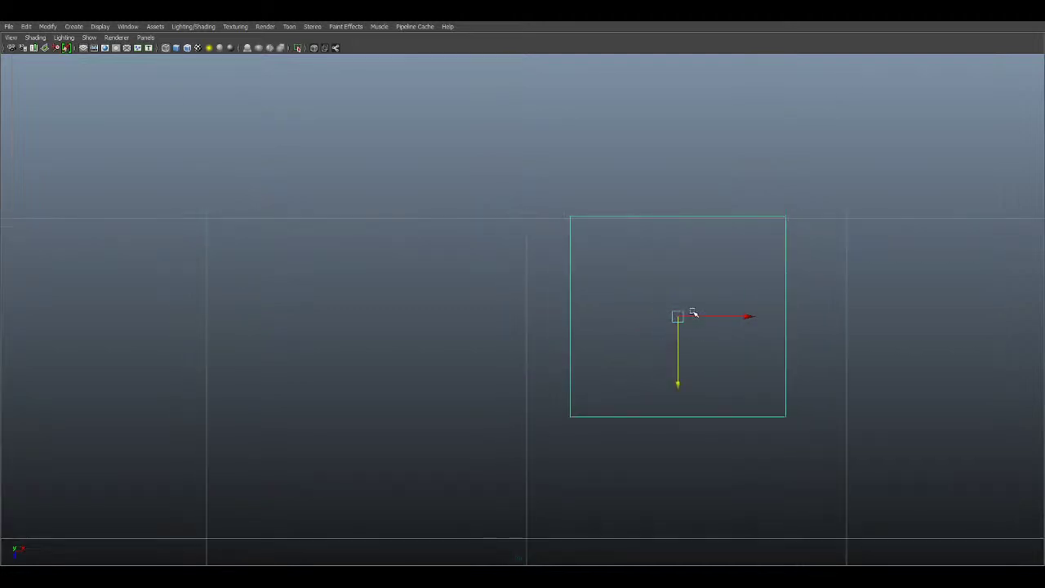
left_click_drag(753, 317, 709, 320)
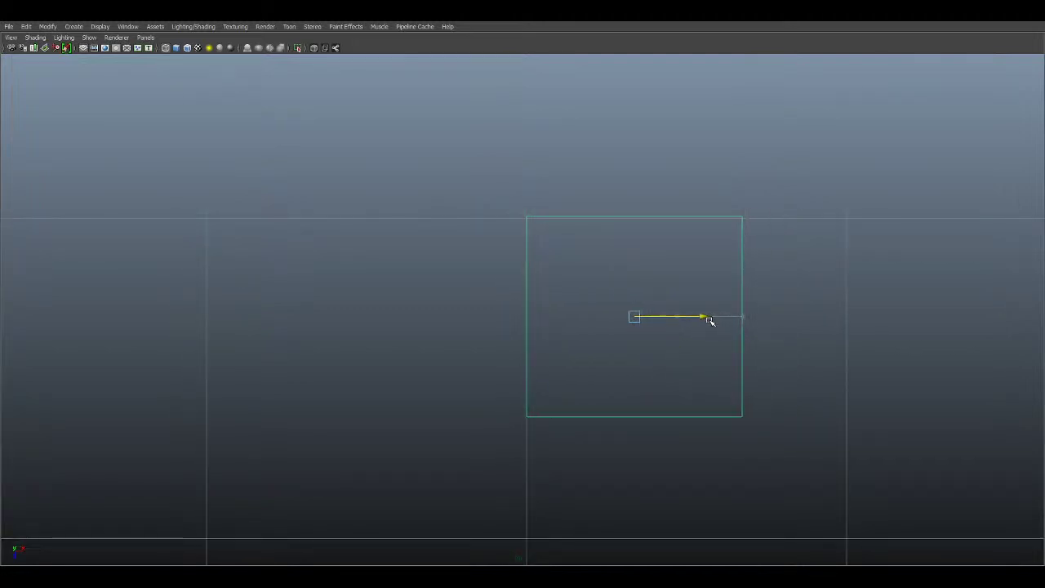
left_click_drag(634, 380, 634, 380)
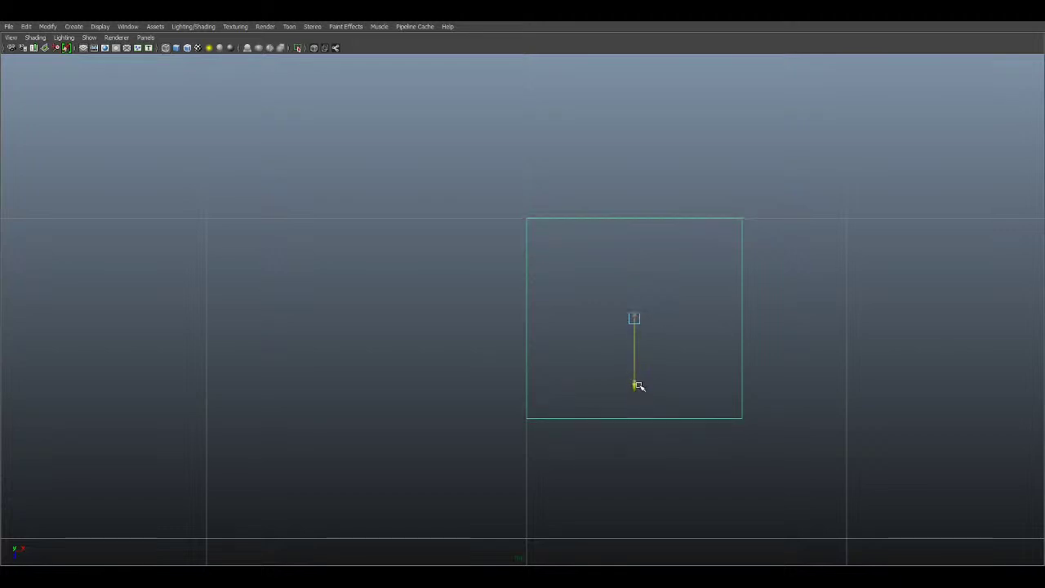
Step: Examine the mast's placement from above and in perspective relative to the sleepers, locomotive and overhead wires
scroll(802, 338, "up", 1)
scroll(802, 338, "up", 1)
middle_click_drag(829, 376, 623, 299, "alt")
scroll(623, 298, "down", 14)
scroll(548, 308, "up", 5)
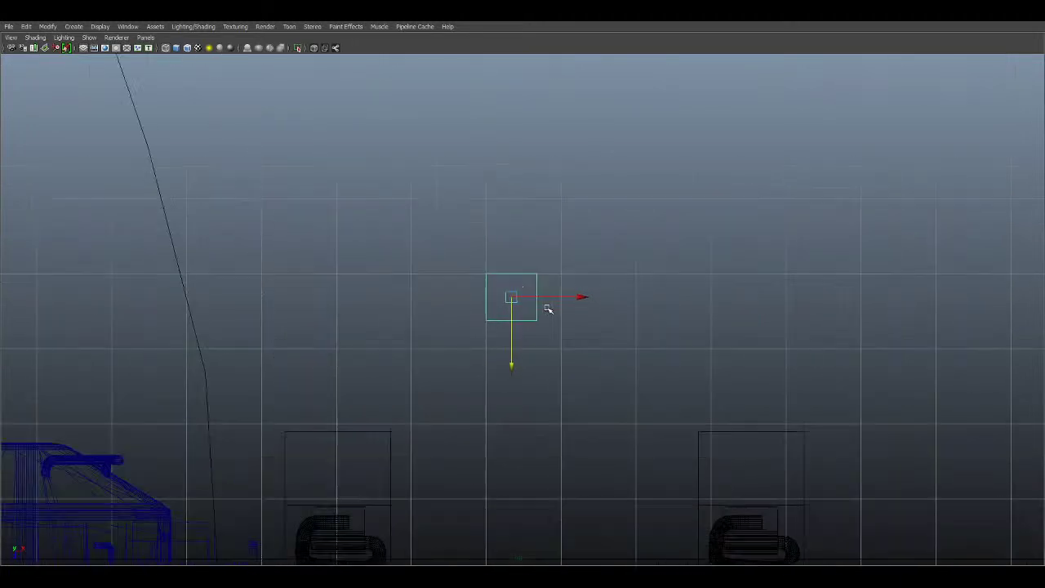
middle_click_drag(539, 315, 552, 284, "alt")
scroll(562, 277, "up", 2)
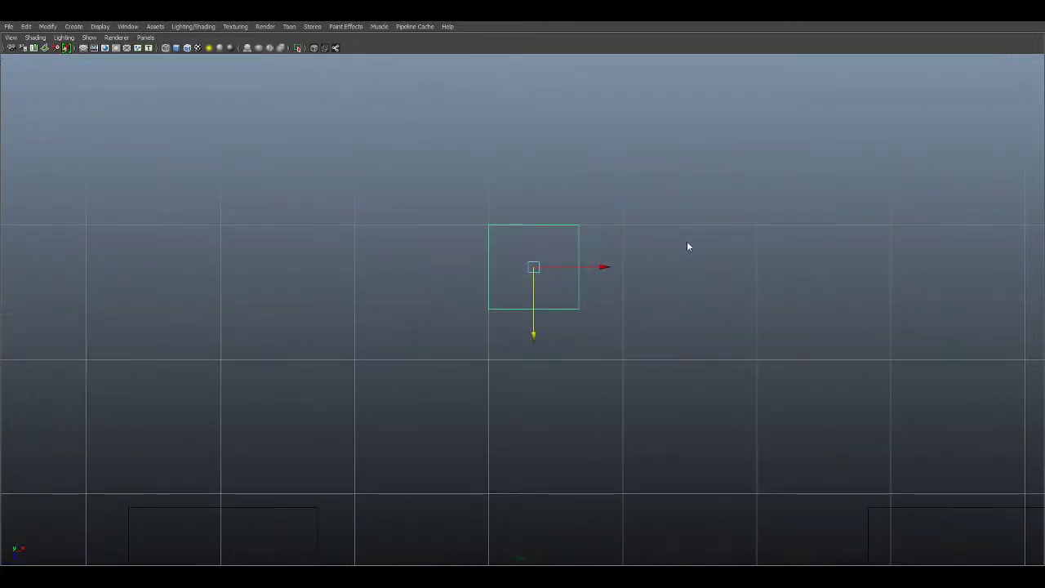
key("space")
key("space")
scroll(792, 348, "down", 1)
left_click_drag(793, 347, 572, 288, "alt")
scroll(590, 352, "up", 5)
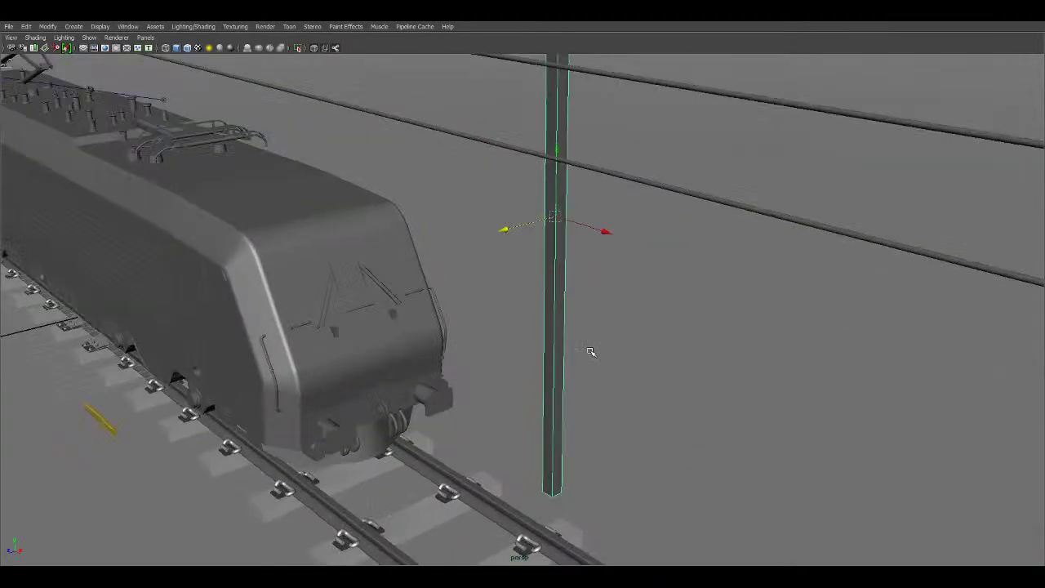
middle_click_drag(590, 352, 610, 305, "alt")
scroll(583, 239, "down", 2)
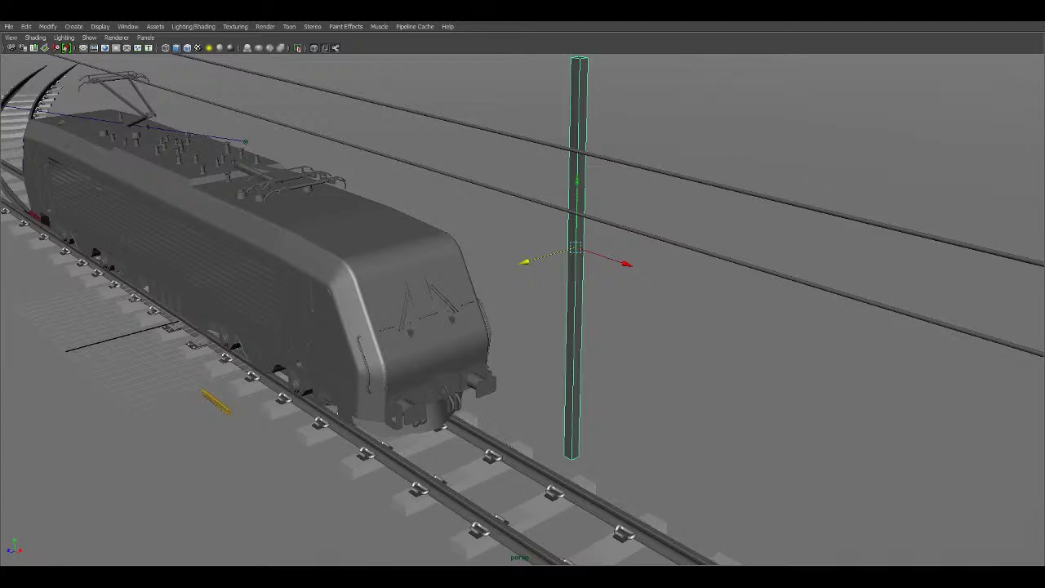
scroll(598, 269, "down", 3)
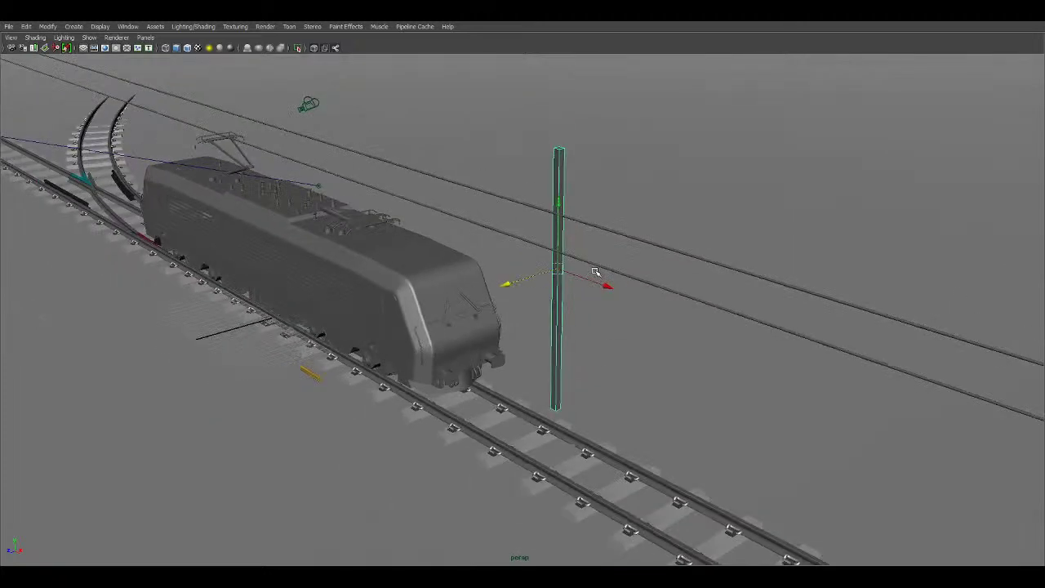
left_click_drag(558, 290, 532, 292, "alt")
Step: Slim the mast uniformly in the side view to about 0.61 scale in X and Z, and stretch its height to about 1.17
key("space")
key("space")
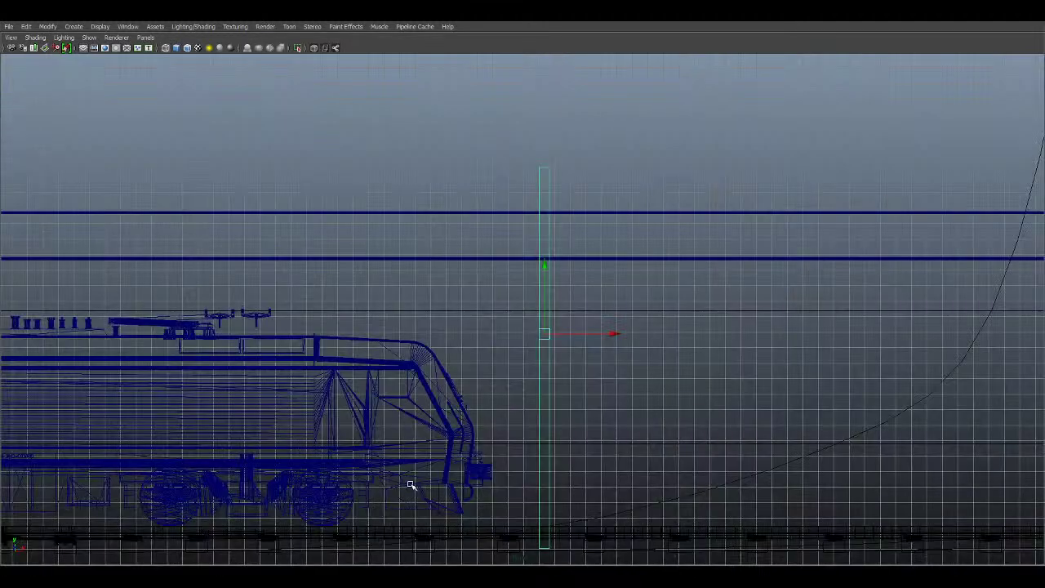
middle_click_drag(411, 484, 412, 399, "alt")
left_click_drag(548, 282, 514, 273)
key("w")
key("r")
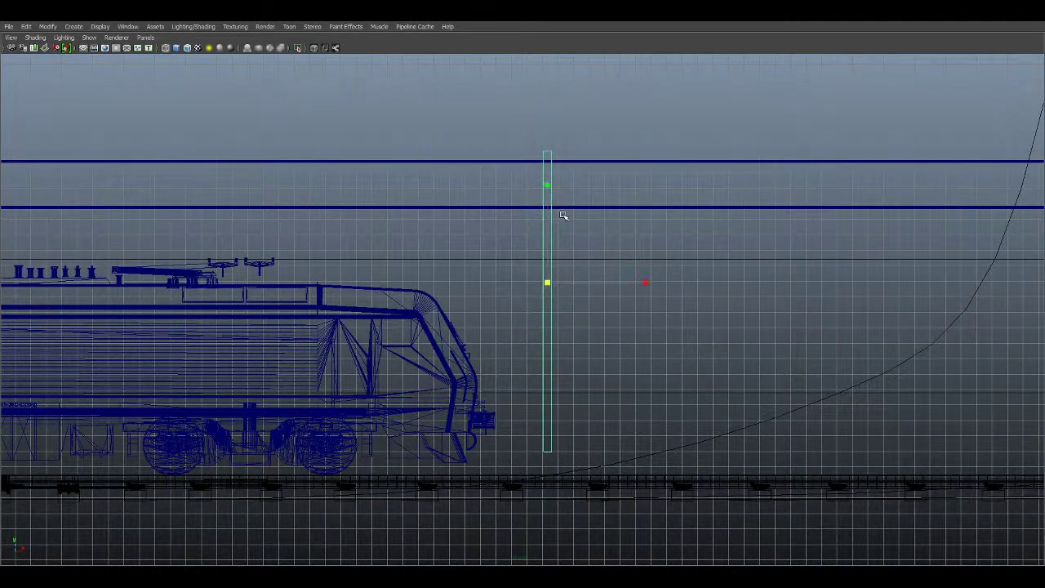
left_click_drag(548, 186, 550, 157)
Step: Examine the gap between the mast and the overhead wires above the pantograph in the front view
key("space")
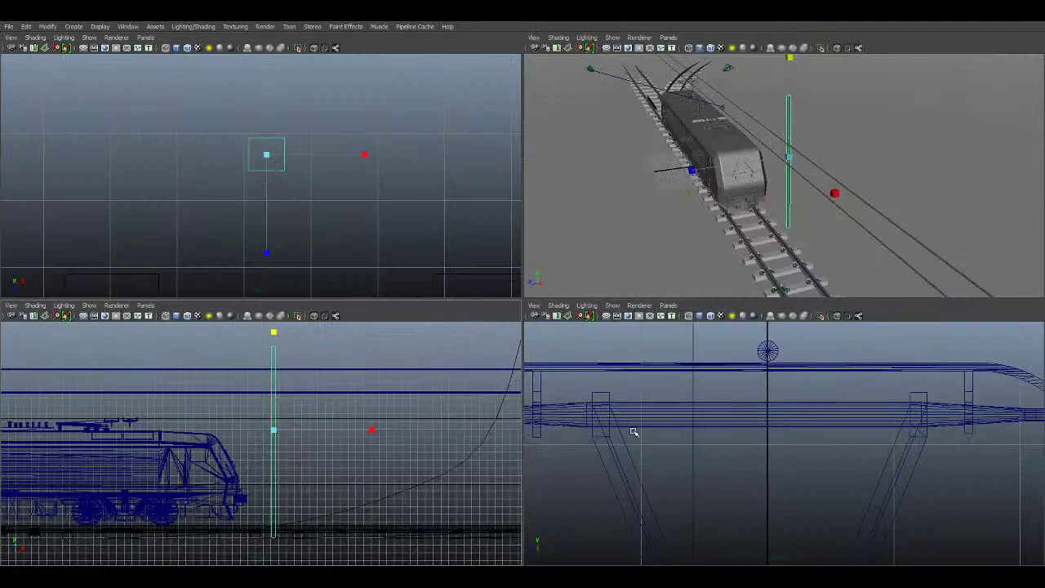
key("space")
scroll(707, 432, "down", 12)
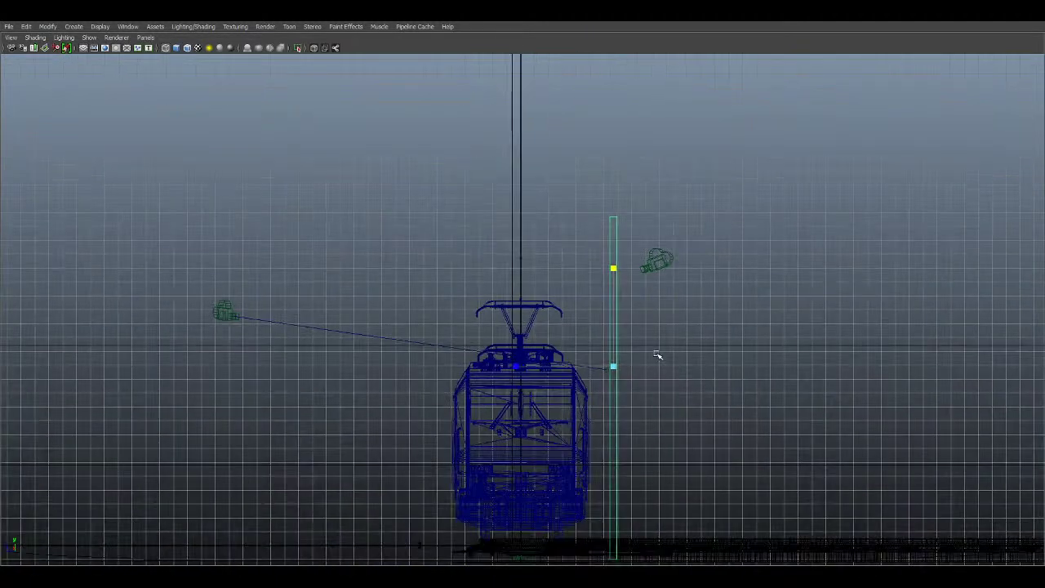
scroll(645, 277, "up", 5)
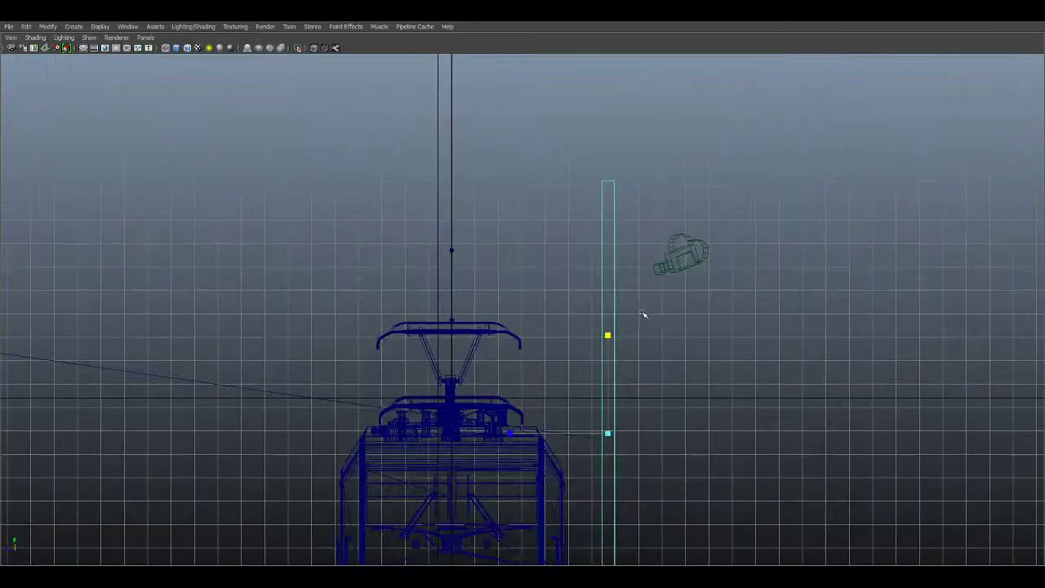
key("space")
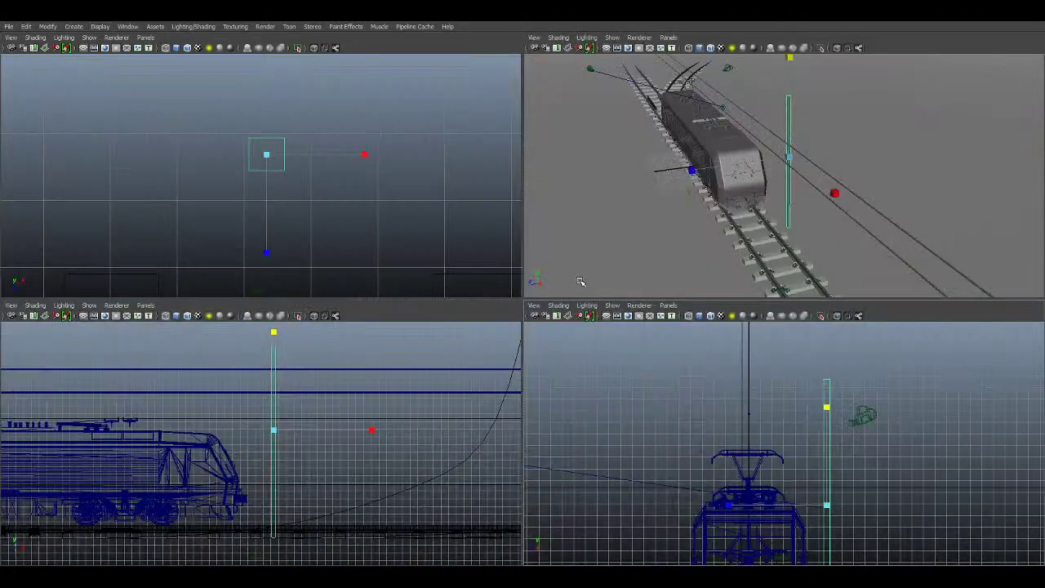
key("space")
key("space")
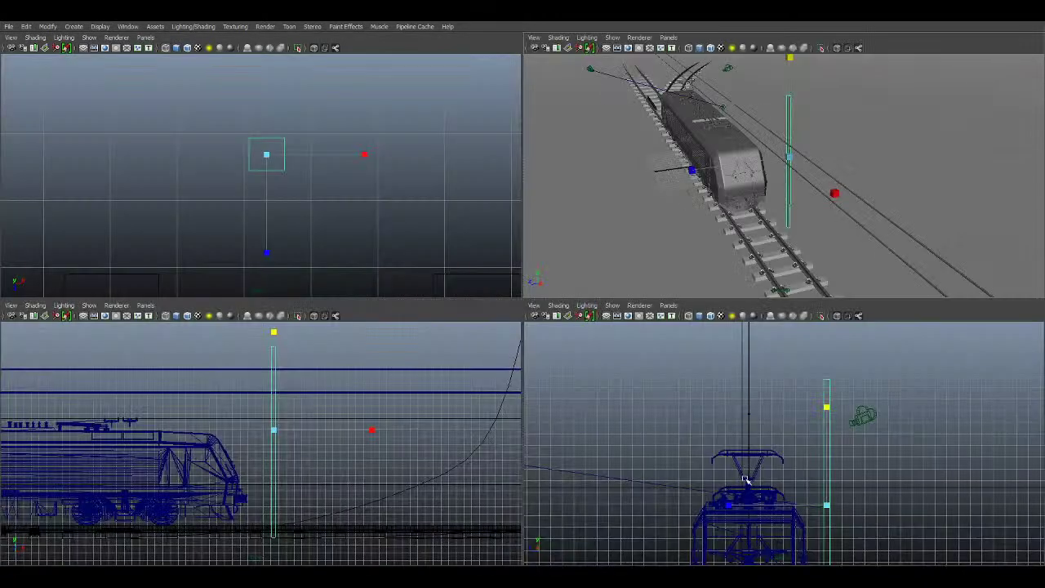
key("space")
scroll(735, 377, "up", 2)
middle_click_drag(555, 275, 463, 259, "alt")
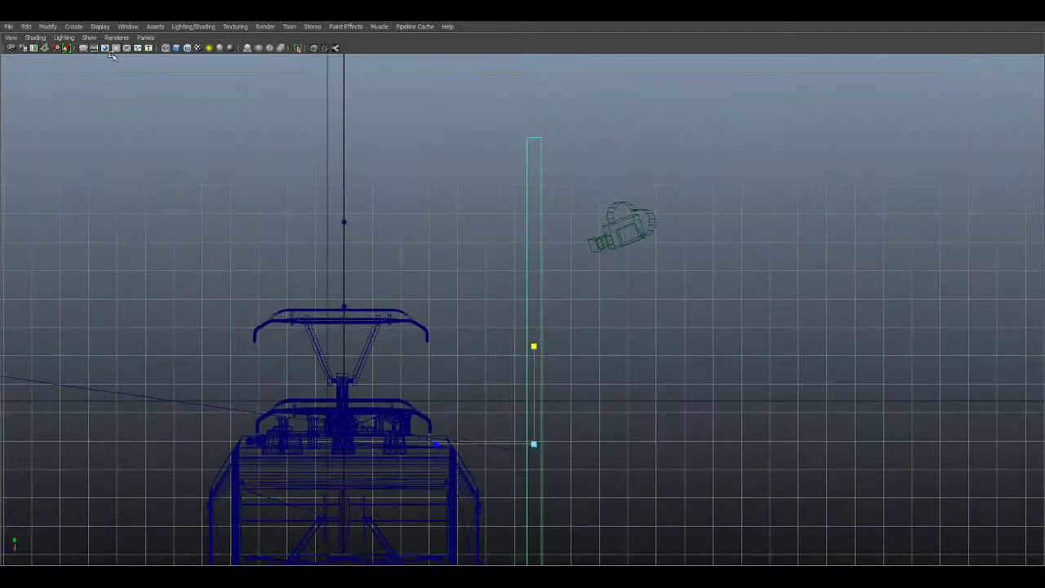
key("ctrl+space")
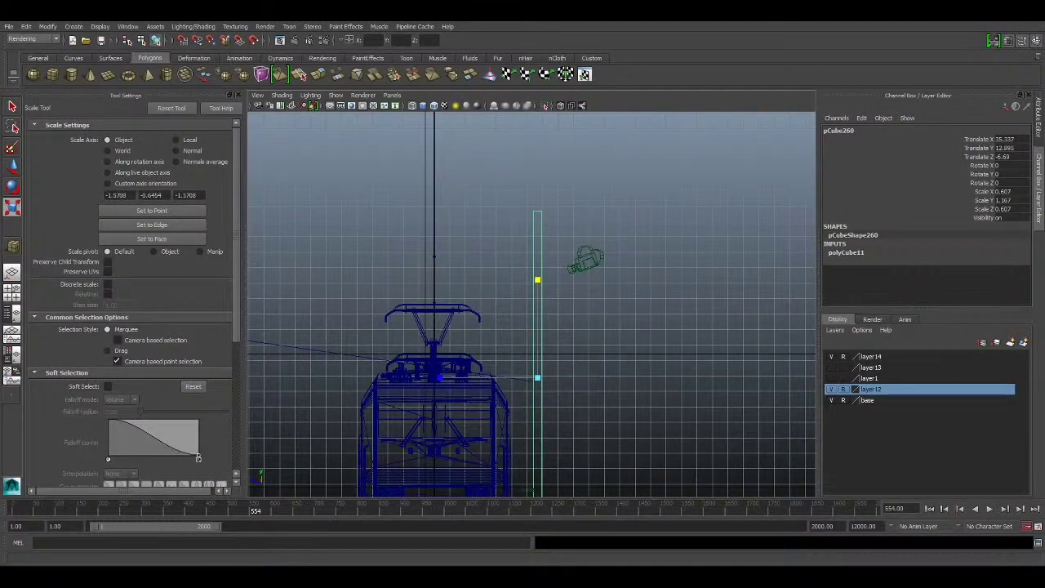
key("ctrl+space")
scroll(591, 321, "up", 3)
middle_click_drag(518, 223, 549, 288, "alt")
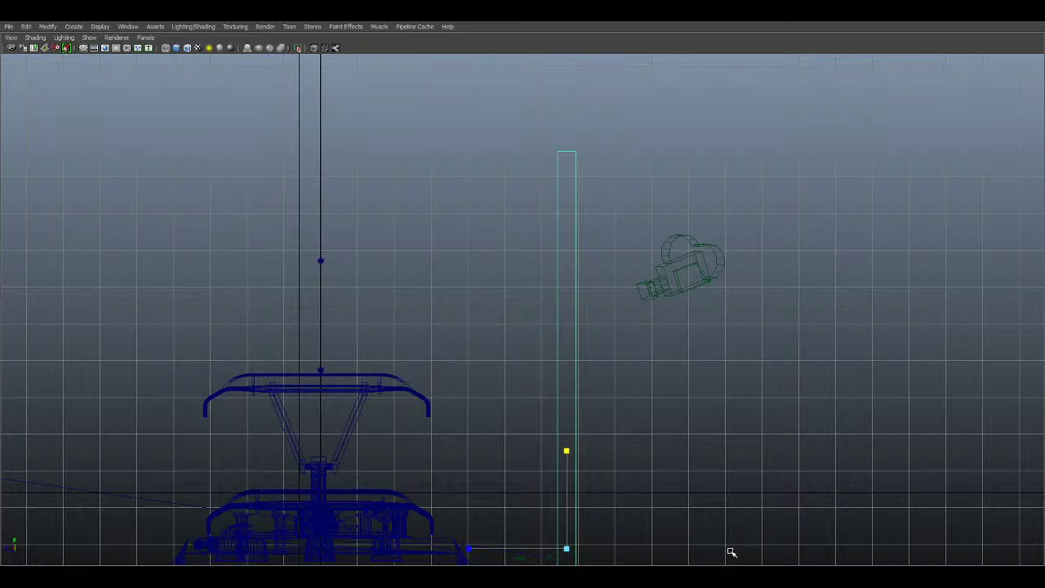
scroll(590, 432, "down", 2)
scroll(549, 390, "up", 3)
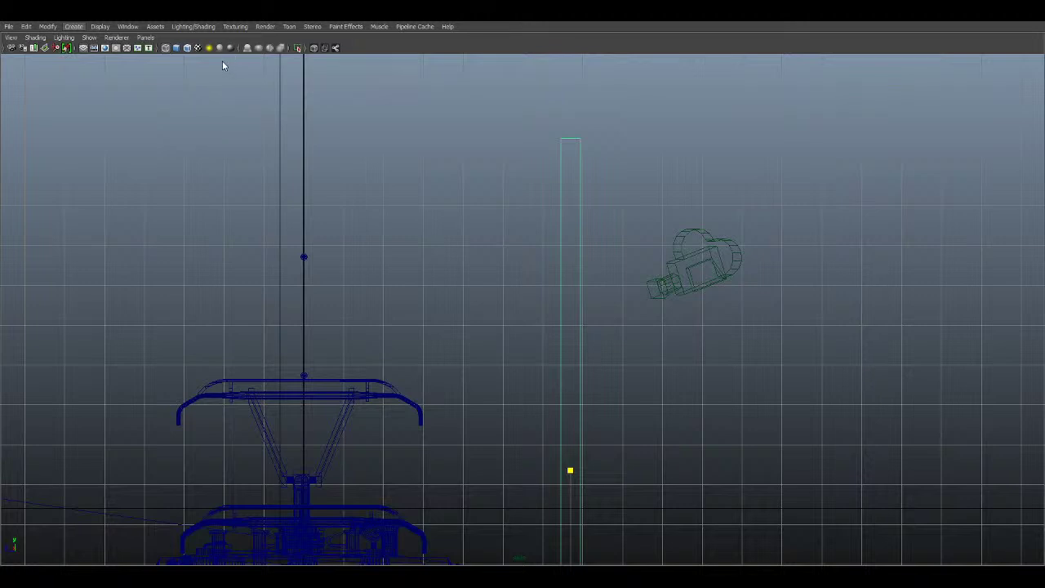
Step: Create a small polygon cylinder in the side view, centred on the mast between the two overhead wires
key("Return")
key("space")
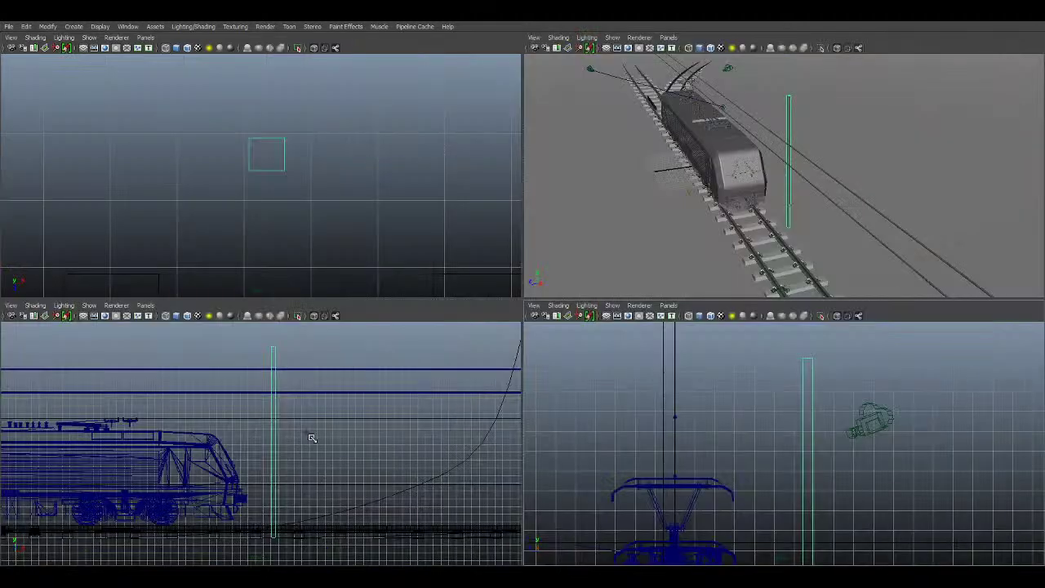
key("space")
left_click(555, 141)
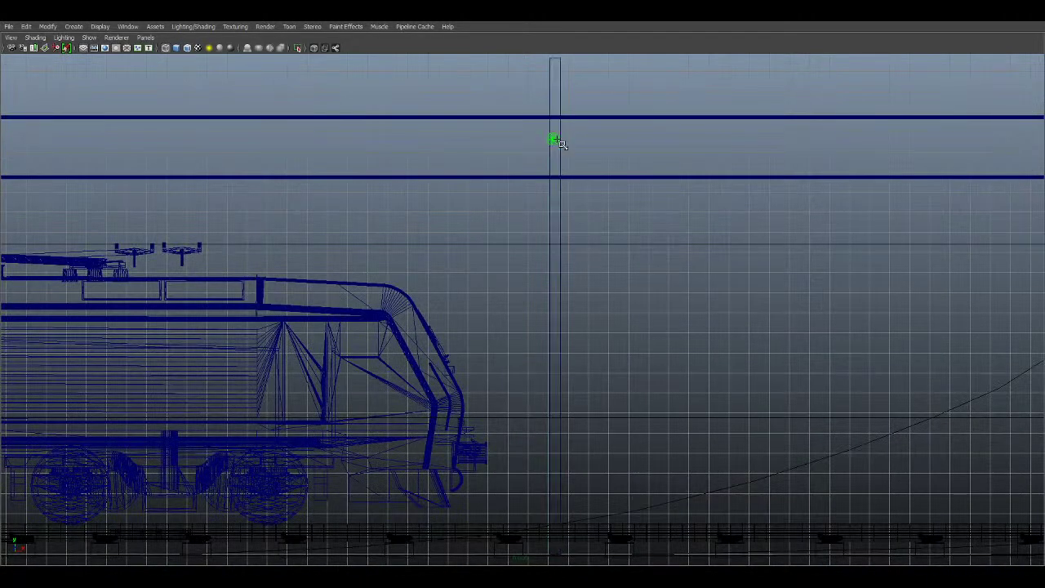
Step: Stretch the small cylinder along Z in the front view and scale it down uniformly to form a long, thin rod
key("space")
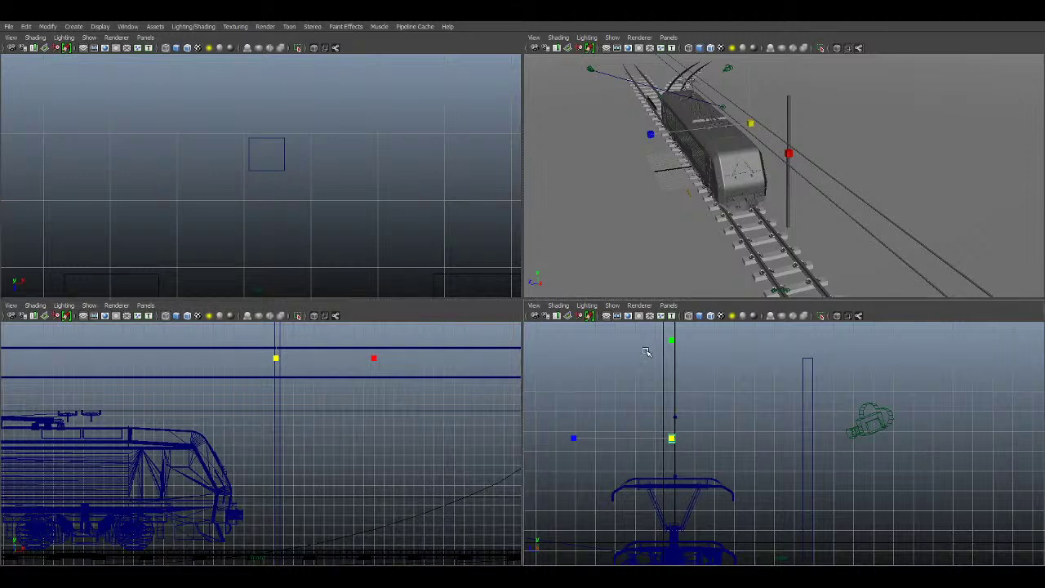
key("space")
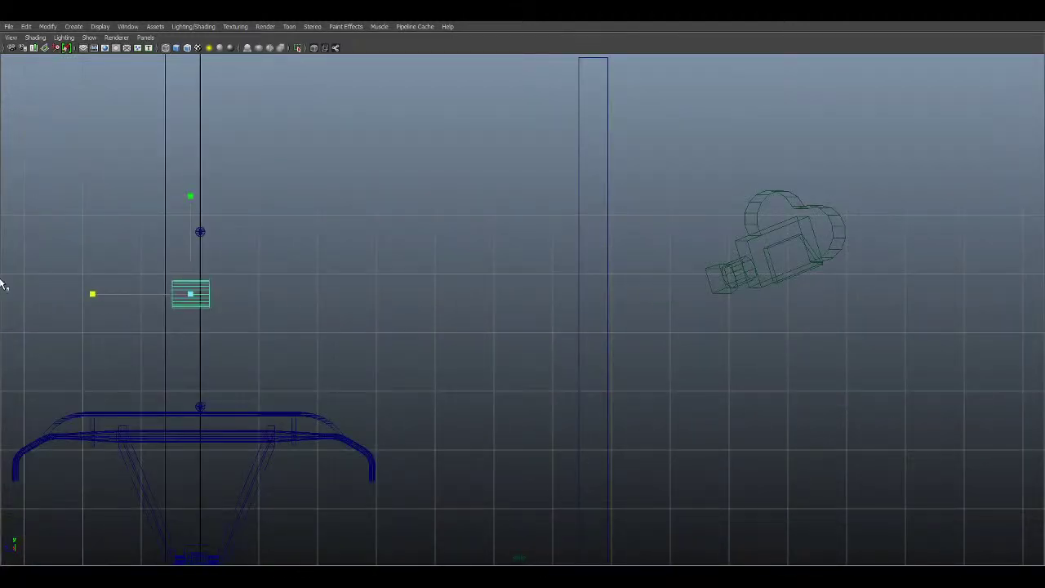
scroll(286, 304, "down", 2)
left_click_drag(269, 302, 1, 251)
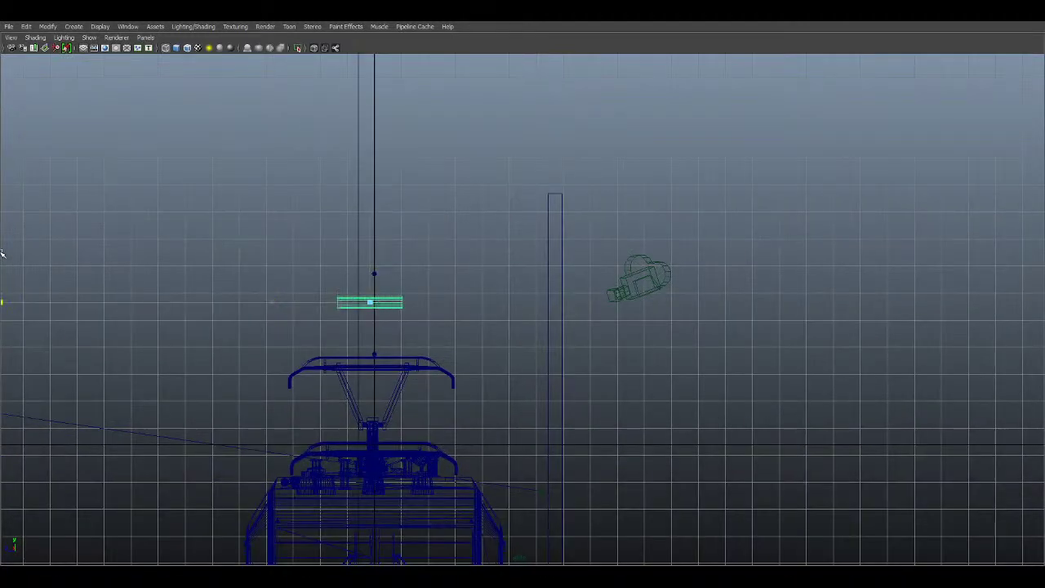
left_click_drag(370, 302, 355, 302)
left_click_drag(272, 303, 270, 282)
Step: Move the rod horizontally in the front view until its end meets the near side of the mast
scroll(373, 334, "up", 3)
middle_click_drag(354, 303, 368, 325, "alt")
key("w")
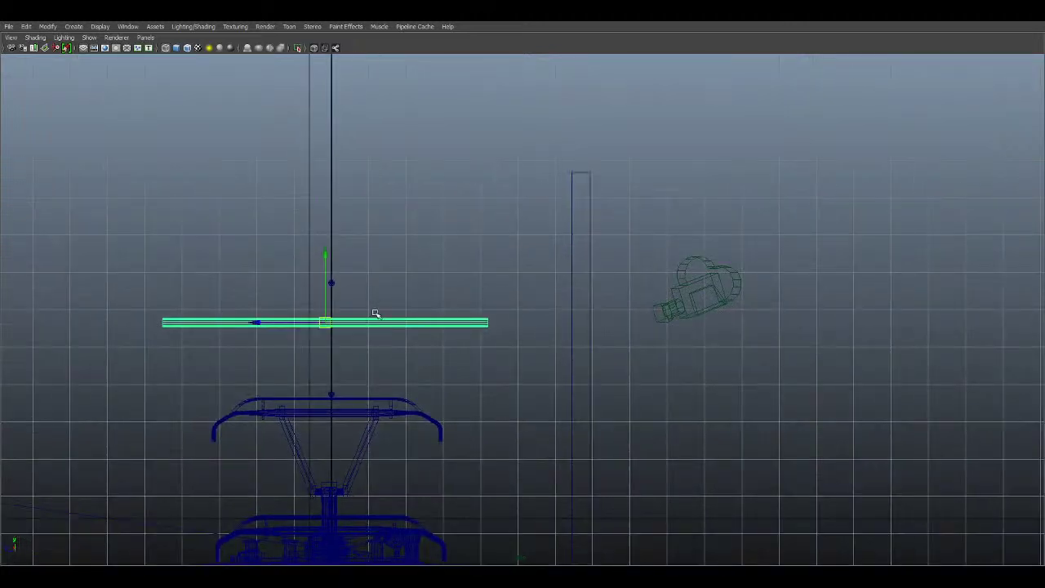
left_click_drag(257, 324, 339, 330)
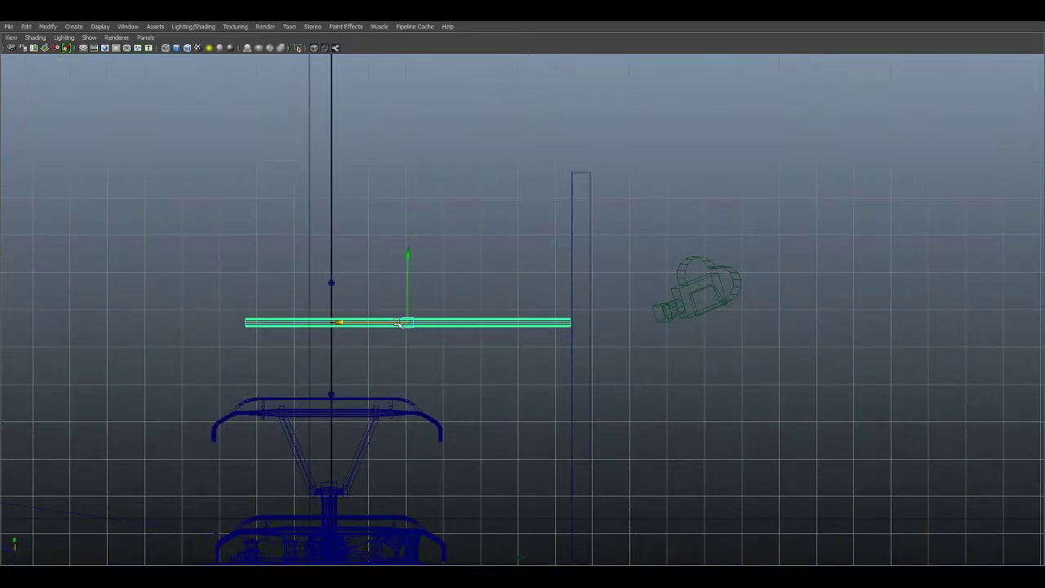
Step: Duplicate the rod above the original, tilt it upward toward the mast, and set its upper end against the mast
left_click_drag(407, 258, 422, 160)
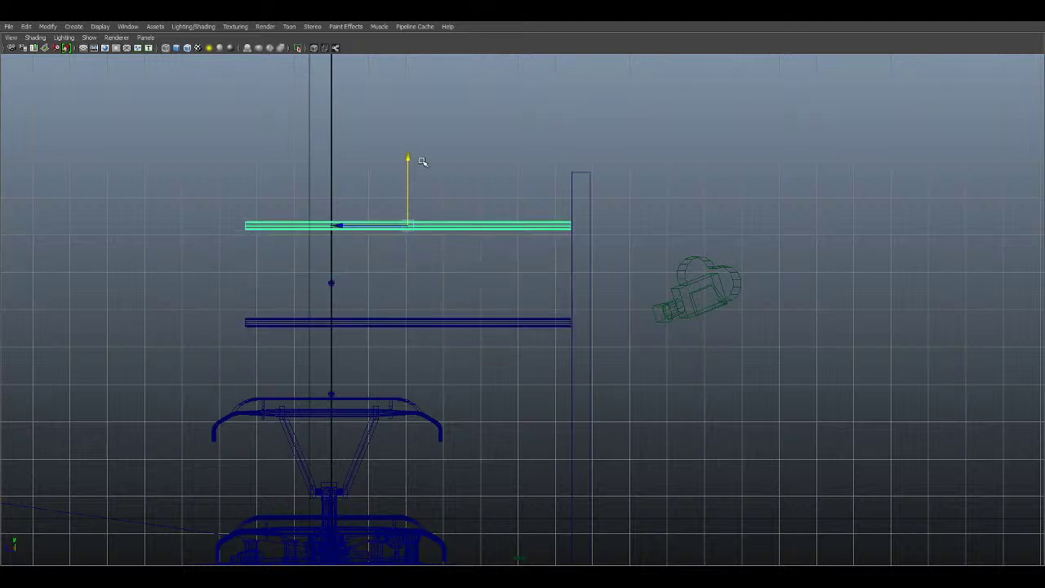
key("e")
left_click_drag(489, 168, 471, 146)
key("w")
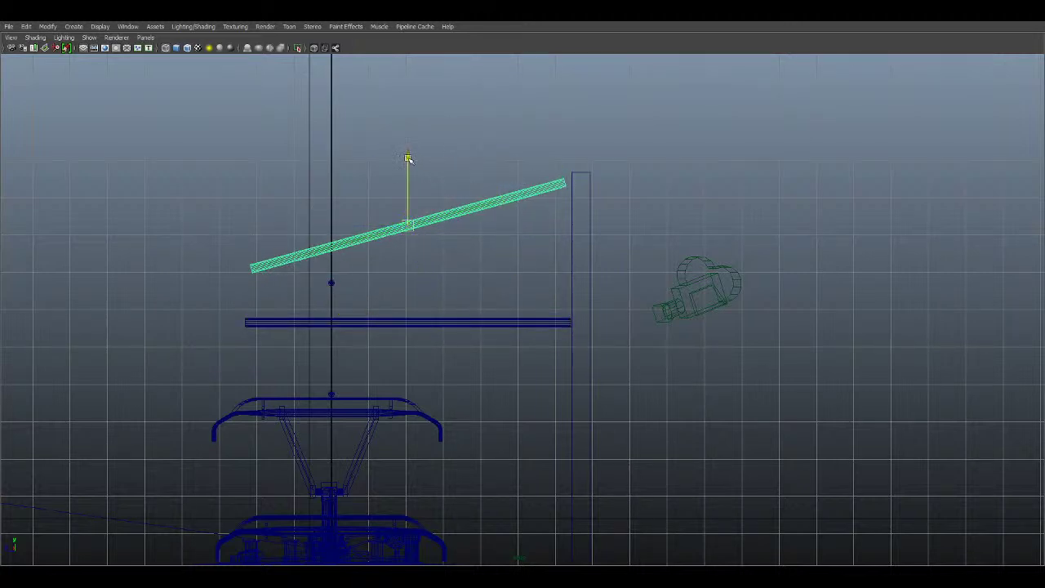
left_click_drag(409, 161, 412, 204)
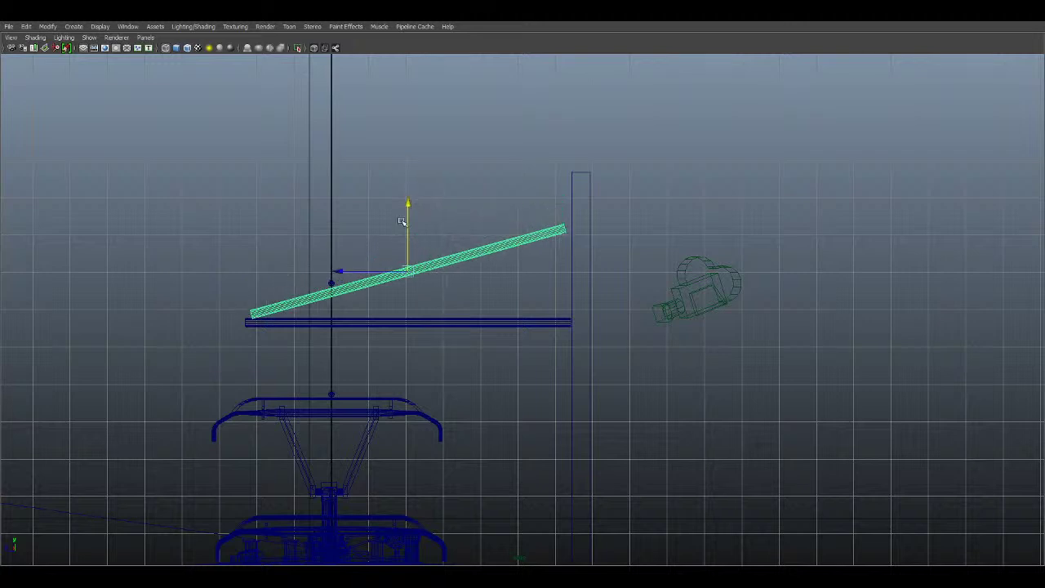
left_click_drag(330, 274, 349, 273)
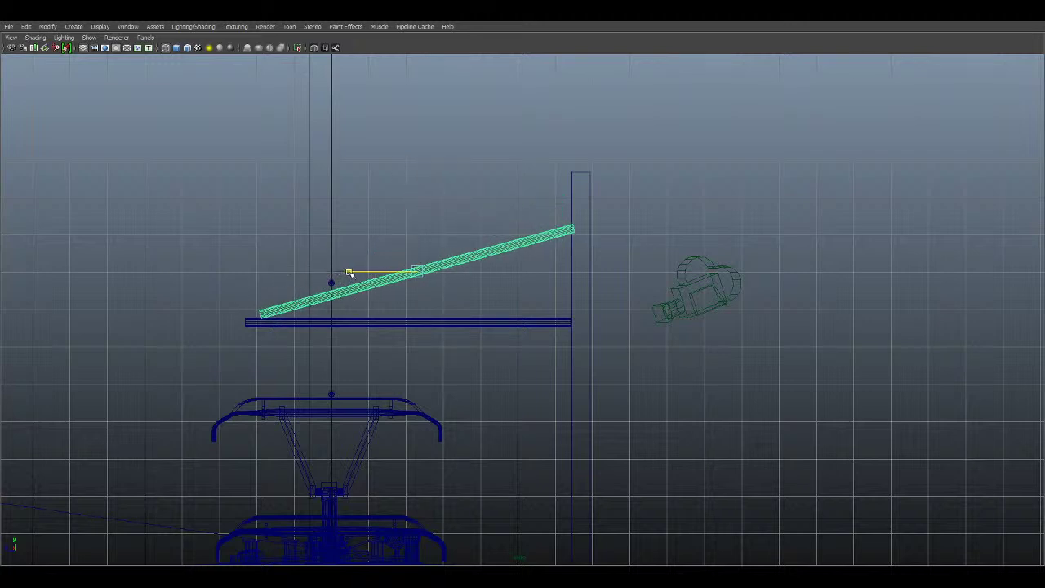
Step: Shift the level rod slightly into the mast and examine both rods from several angles in the perspective view
left_click(403, 324)
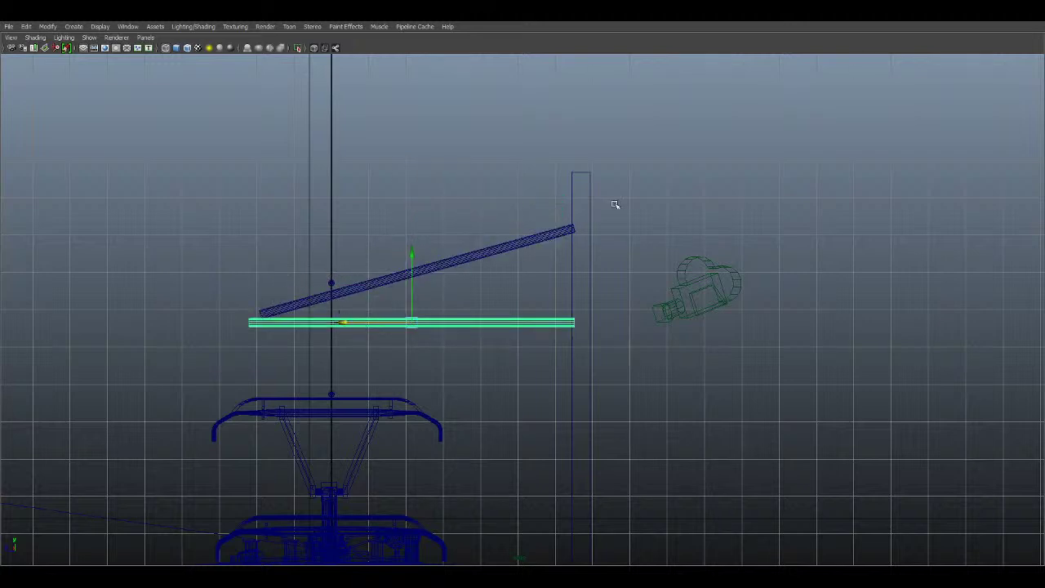
key("space")
key("space")
key("f")
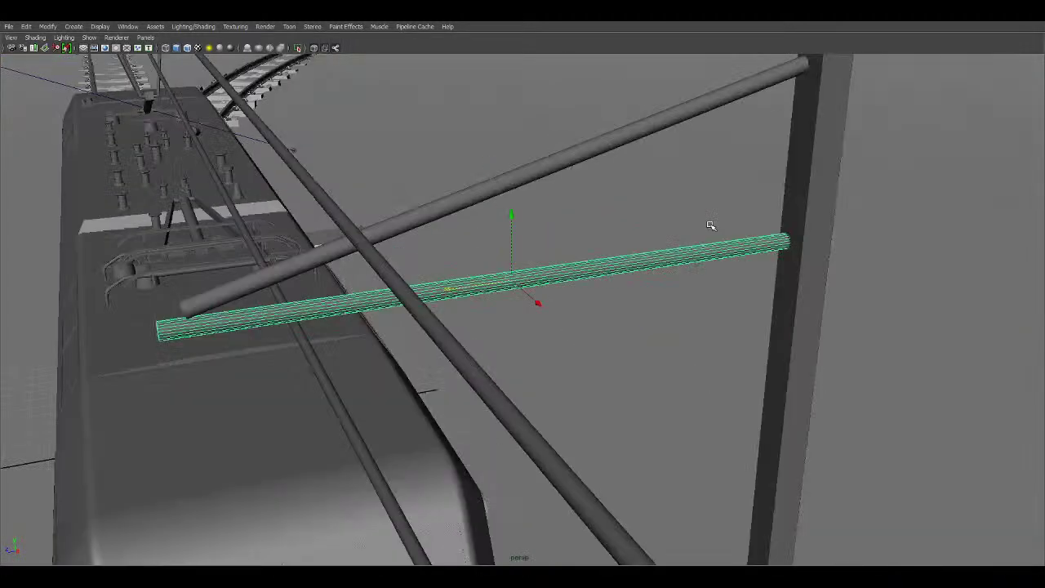
left_click_drag(563, 237, 585, 244, "alt")
left_click_drag(472, 220, 538, 296, "alt")
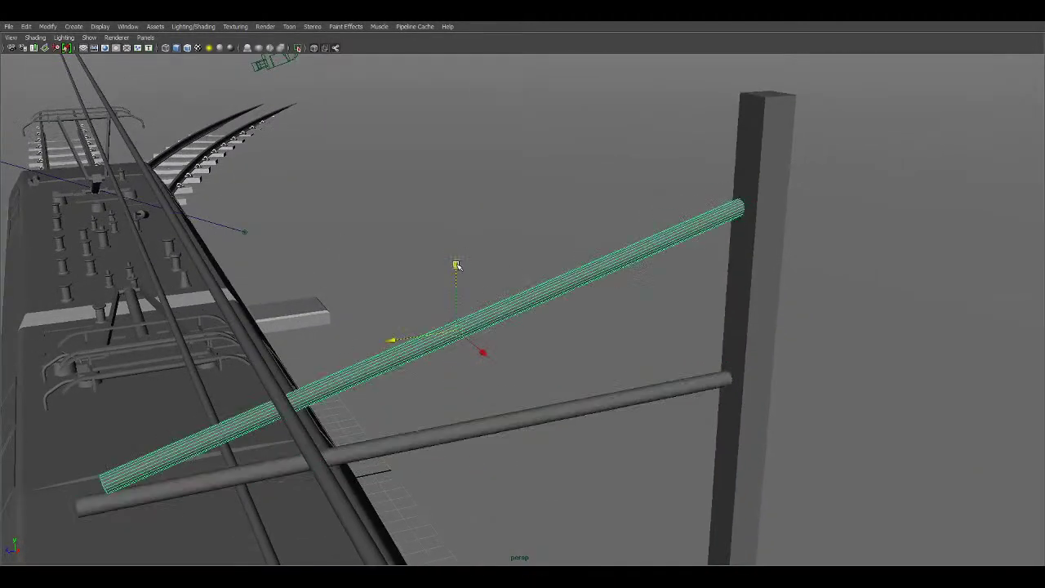
left_click_drag(450, 262, 552, 284, "alt")
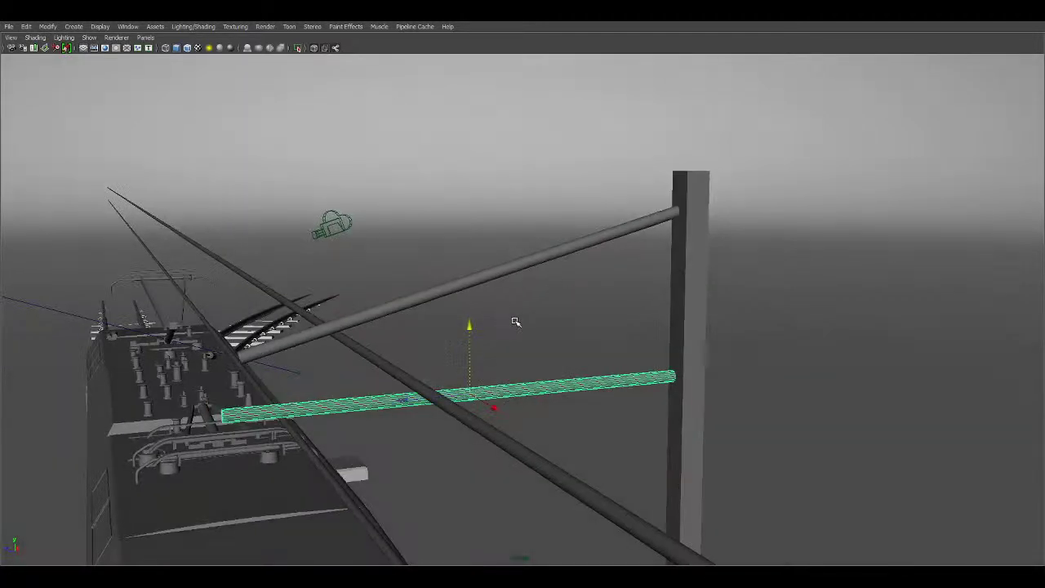
Step: Scale both support rods down uniformly to make them thinner relative to the overhead wires
key("r")
left_click_drag(471, 394, 593, 246)
left_click(435, 294)
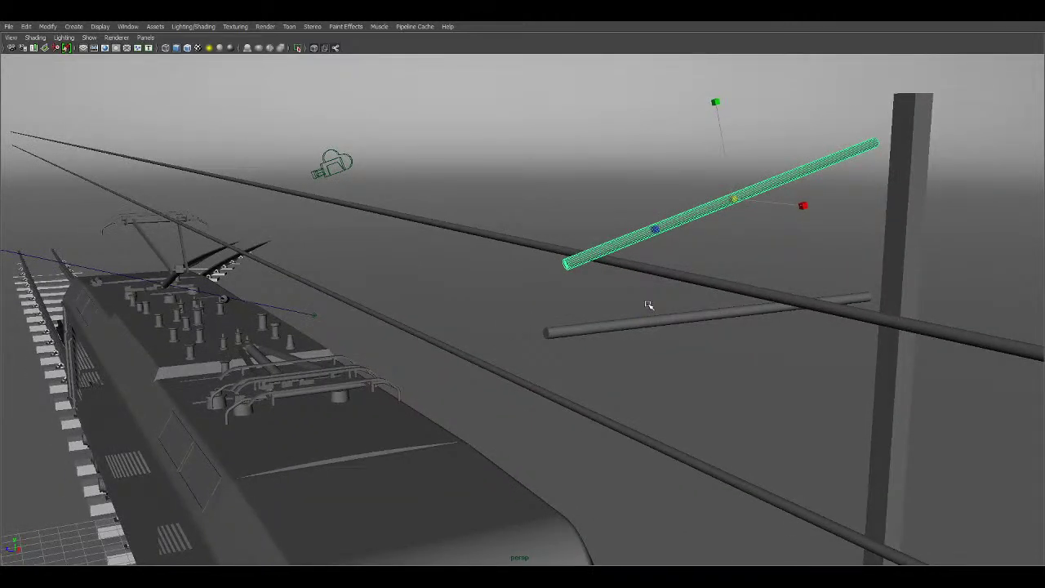
Step: Duplicate the sloping rod in the front view and scale the copy into a short, thicker sleeve along the same axis
key("space")
key("space")
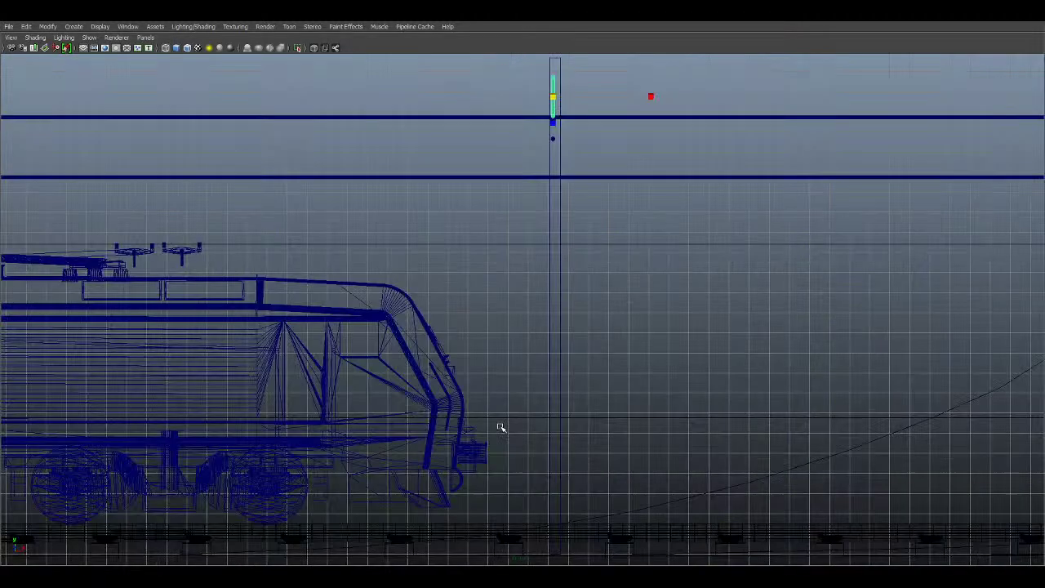
key("space")
key("space")
scroll(588, 275, "up", 2)
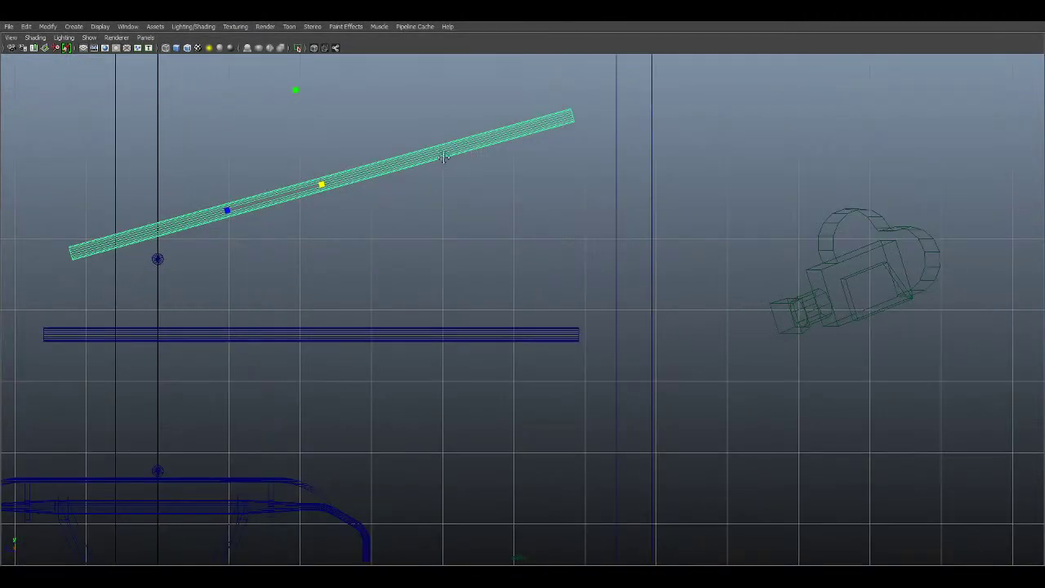
middle_click_drag(444, 110, 450, 294, "alt")
key("w")
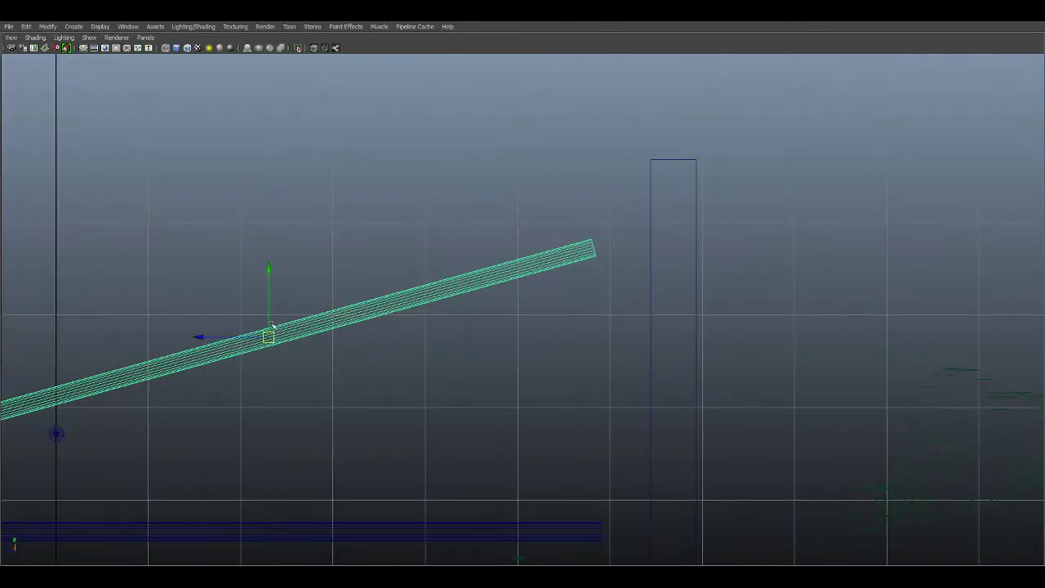
middle_click_drag(356, 309, 451, 262, "alt")
key("t")
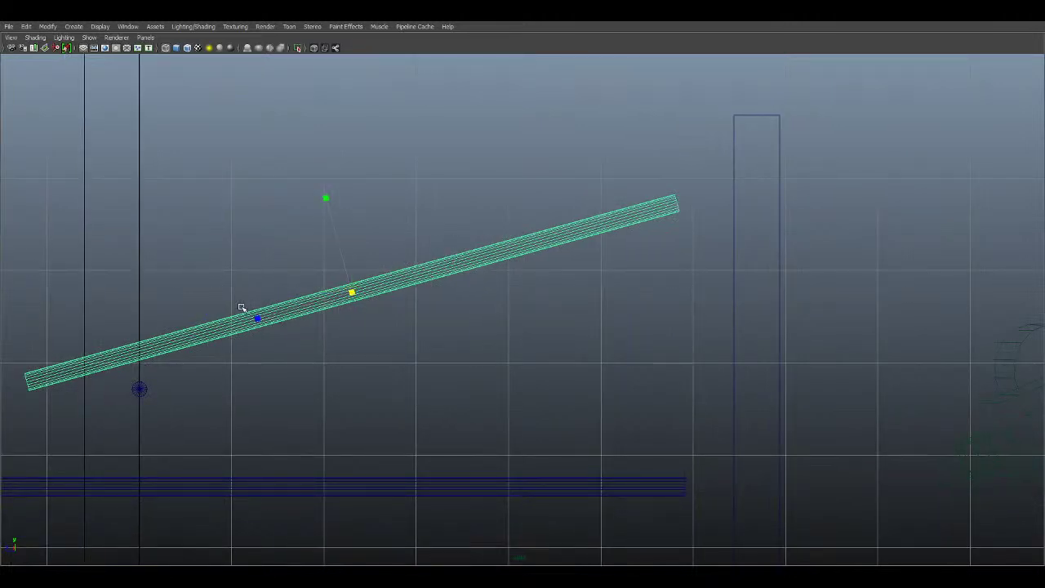
left_click_drag(259, 319, 382, 308)
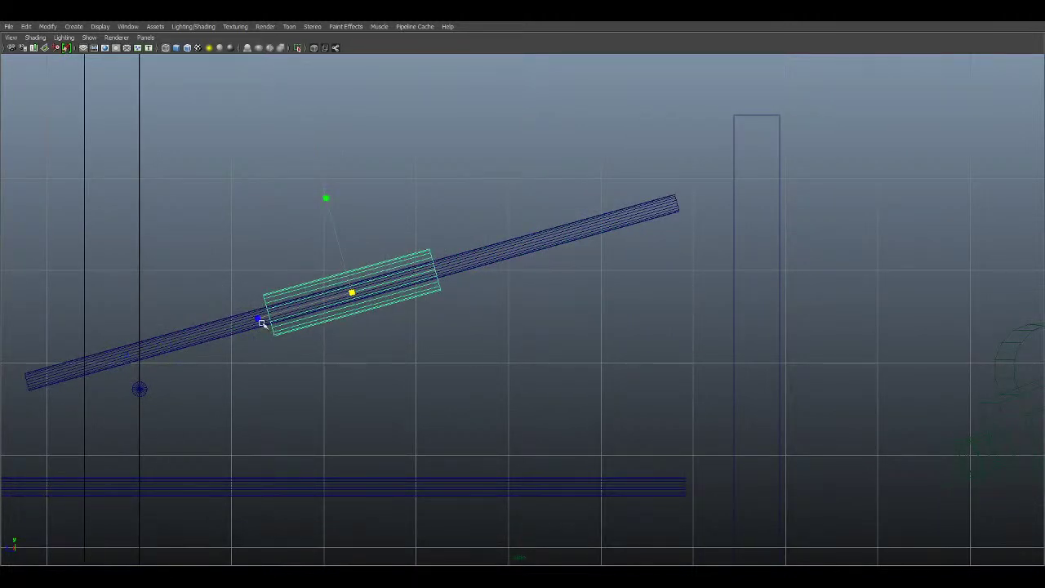
left_click_drag(262, 323, 291, 305)
Step: Move the short sleeve up the slope so it bridges the gap between the rod's upper end and the mast
key("w")
scroll(471, 295, "up", 2)
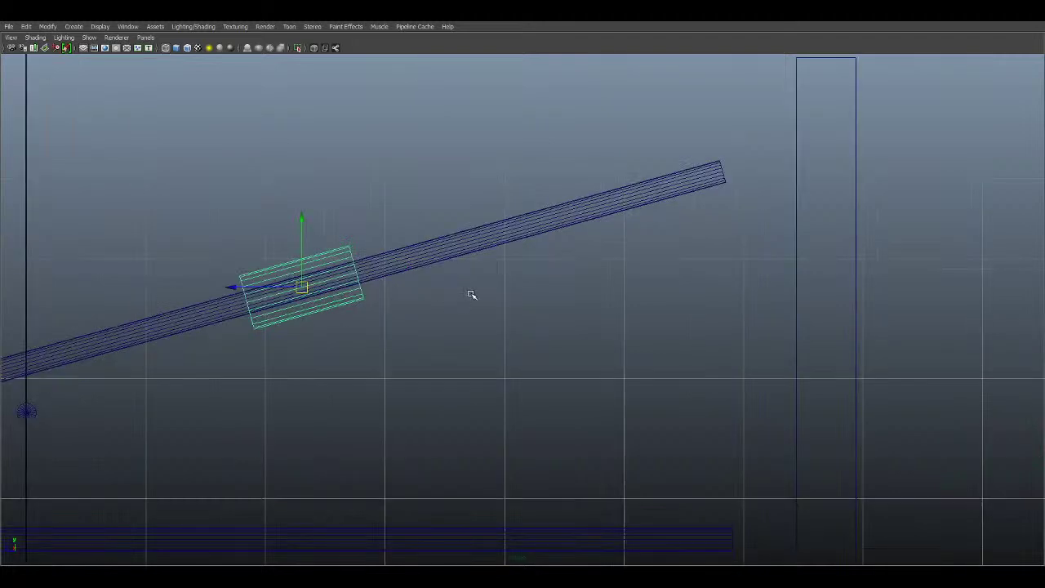
scroll(471, 295, "down", 2)
left_click_drag(213, 385, 675, 255)
right_click_drag(674, 255, 685, 326, "alt")
middle_click_drag(686, 326, 502, 361, "alt")
right_click_drag(503, 362, 607, 511, "alt")
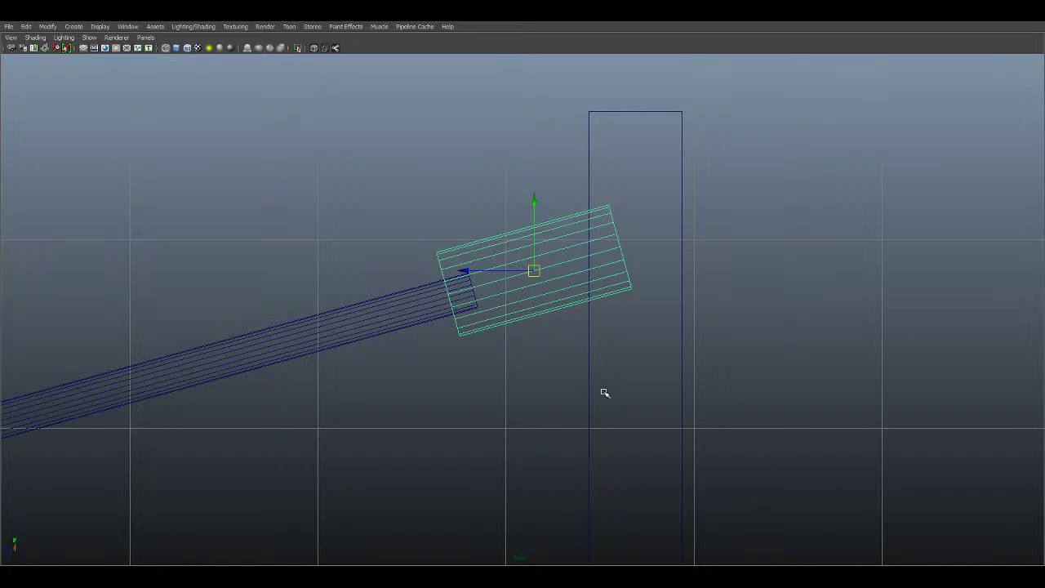
Step: Fine-tune the sleeve's height so it is centred on the end of the sloping rod
scroll(596, 385, "up", 4)
mouse_move(558, 360)
middle_mouse_down("alt")
mouse_move(560, 401)
mouse_move(555, 296)
mouse_move(550, 359)
middle_mouse_up("alt")
scroll(481, 343, "up", 3)
scroll(481, 355, "up", 3)
left_click_drag(570, 183, 571, 187)
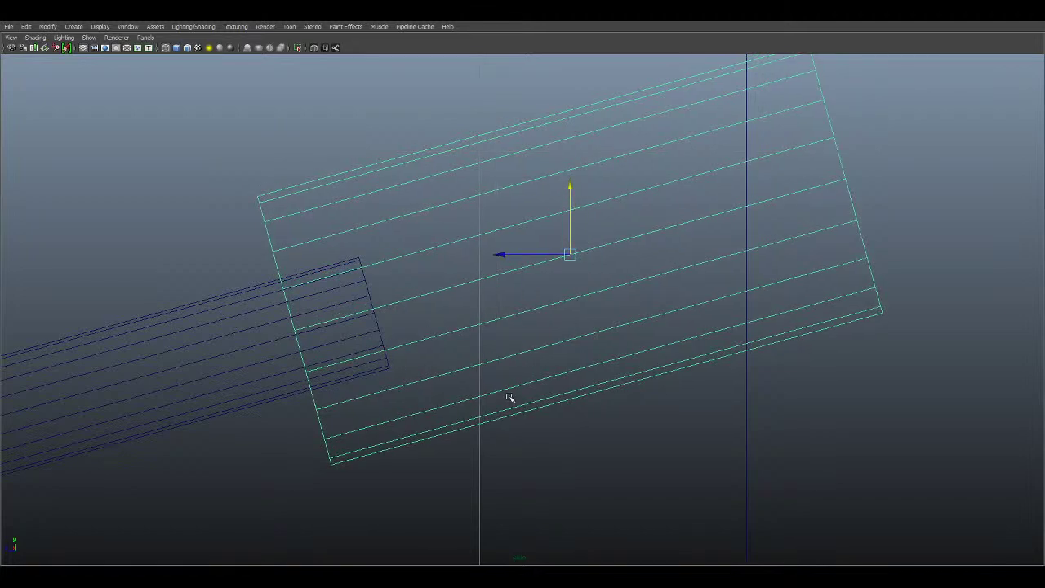
scroll(510, 398, "down", 12)
scroll(520, 400, "up", 5)
scroll(549, 392, "up", 5)
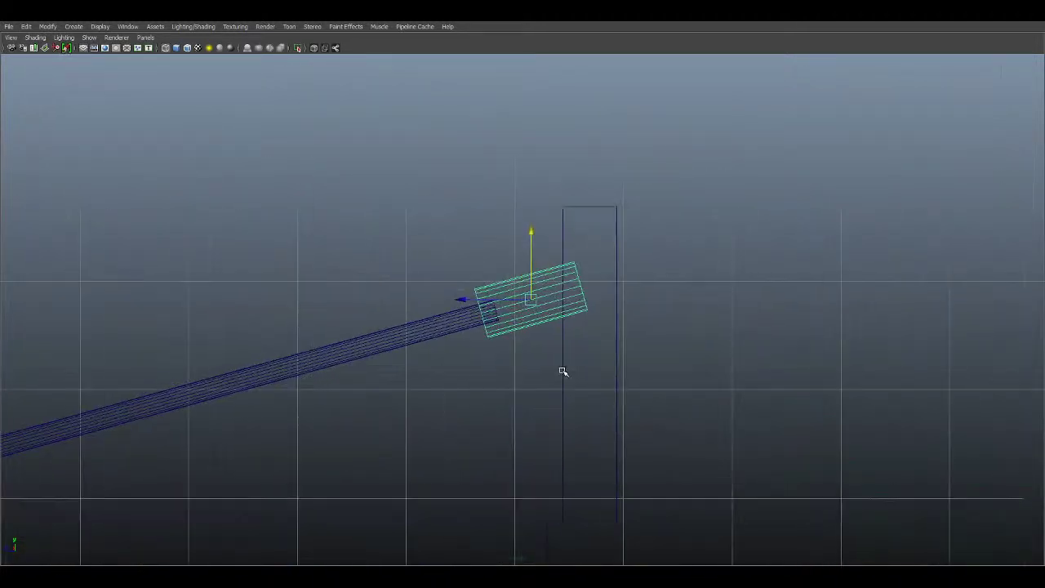
Step: Raise the level rod closer to the underside of the sloping rod and the upper overhead wire
middle_click_drag(507, 400, 729, 276, "alt")
scroll(729, 330, "down", 8)
scroll(548, 373, "up", 3)
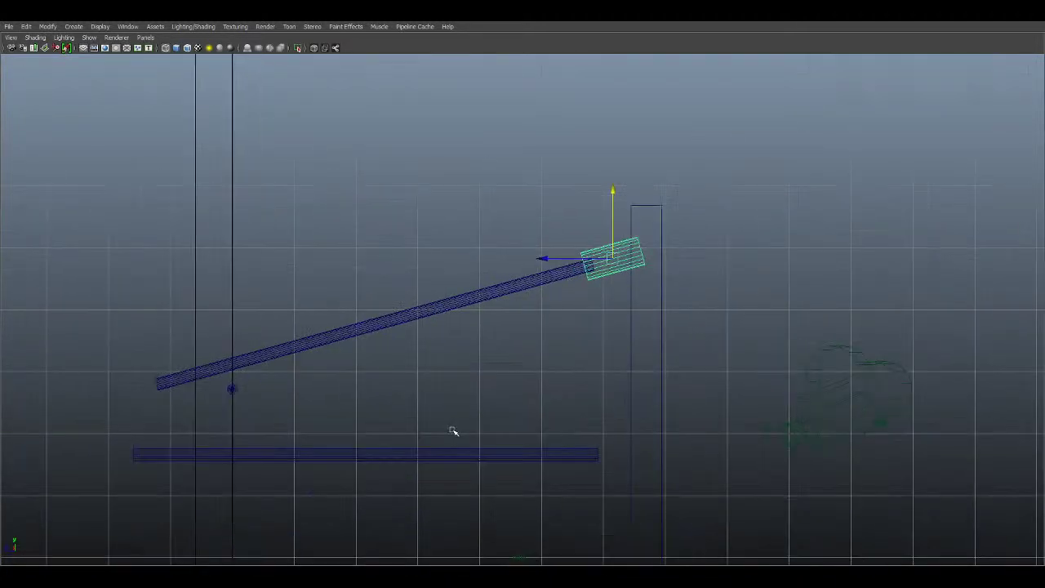
middle_click_drag(510, 450, 490, 355, "alt")
left_click(493, 368)
scroll(509, 457, "up", 2)
middle_click_drag(351, 357, 371, 379, "alt")
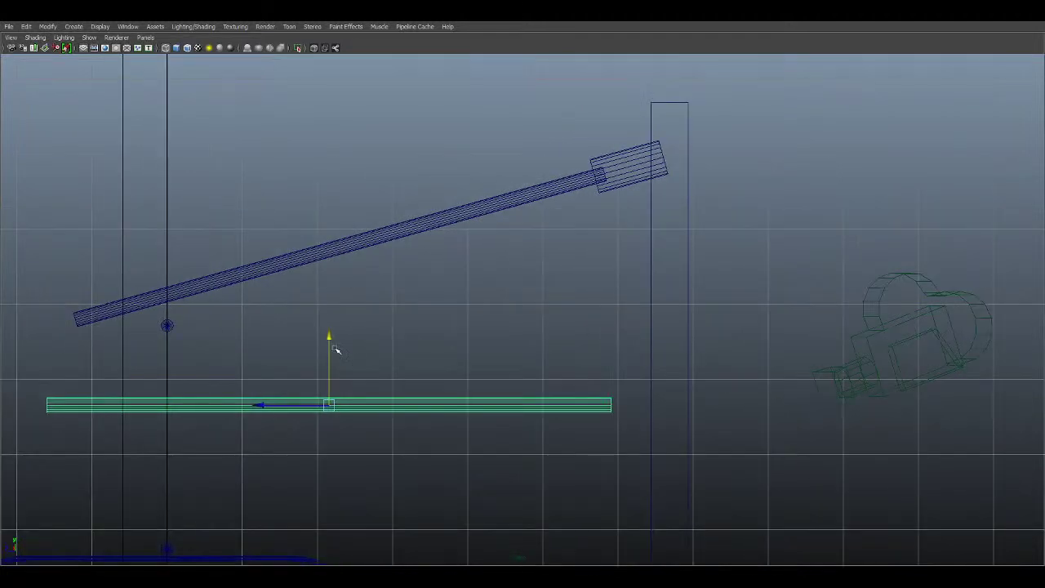
left_click_drag(329, 336, 338, 294)
Step: Slide the level rod horizontally until its end sits slightly inside the mast
scroll(348, 426, "up", 2)
middle_click_drag(348, 426, 399, 420, "alt")
middle_click_drag(264, 365, 298, 359, "alt")
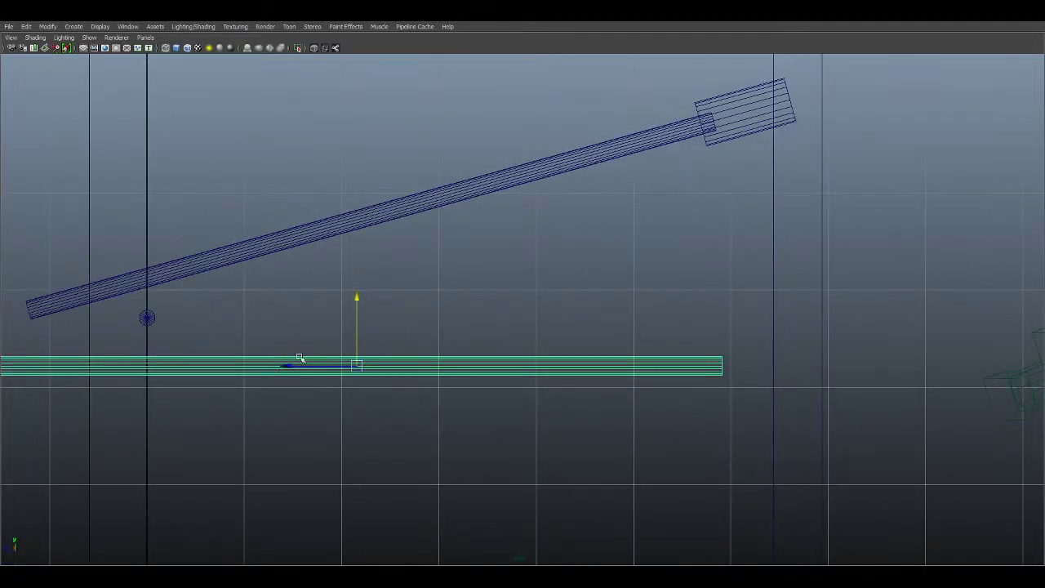
left_click_drag(286, 366, 339, 385)
Step: Examine how the sleeve overlaps the mast and the sloping rod's upper end
middle_click_drag(664, 330, 476, 452, "alt")
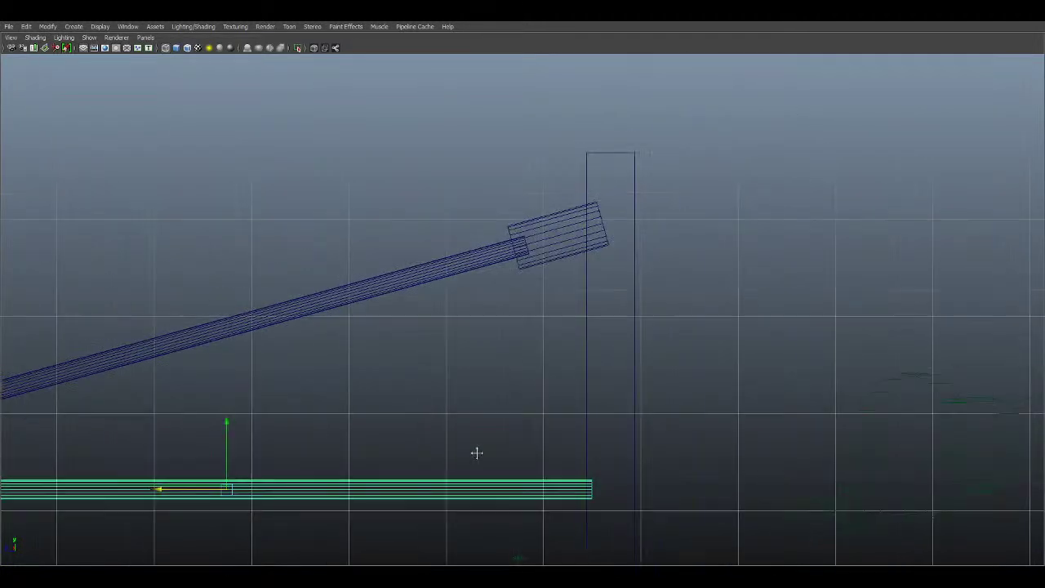
left_click(612, 238)
scroll(745, 412, "down", 3)
scroll(745, 412, "up", 3)
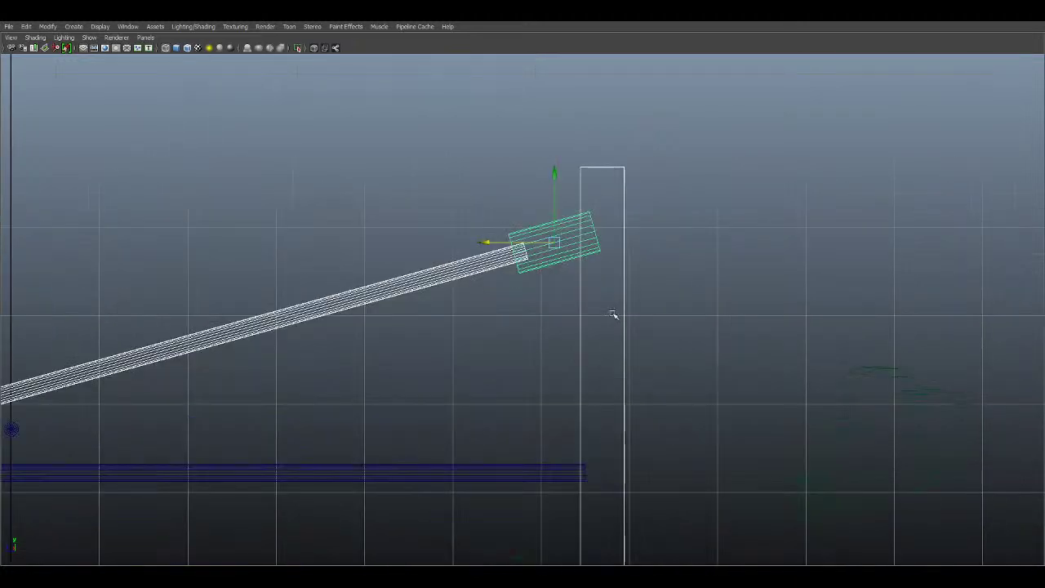
left_click(538, 263)
scroll(582, 281, "up", 2)
middle_click_drag(582, 280, 575, 347, "alt")
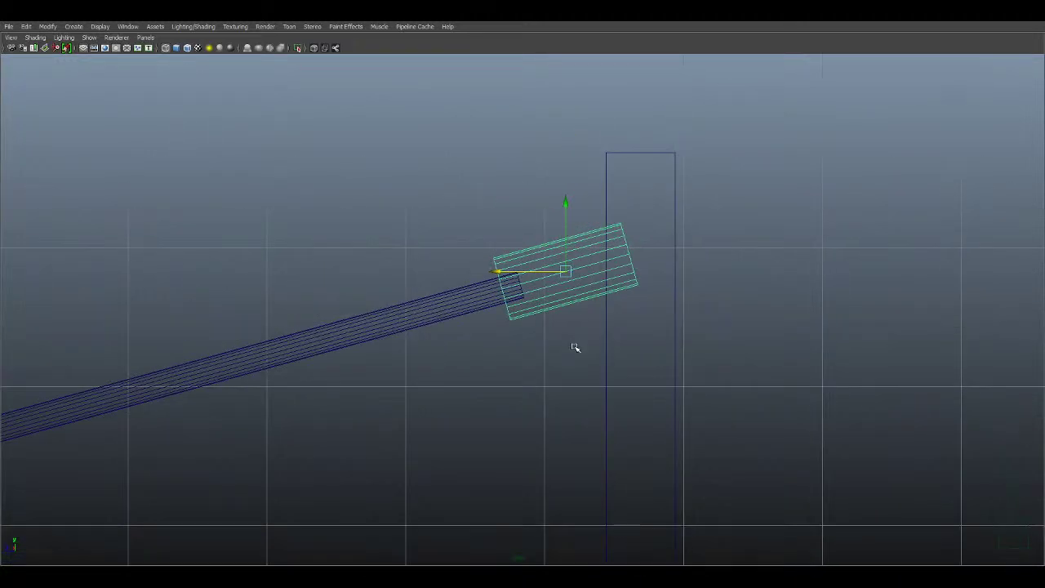
scroll(575, 348, "down", 3)
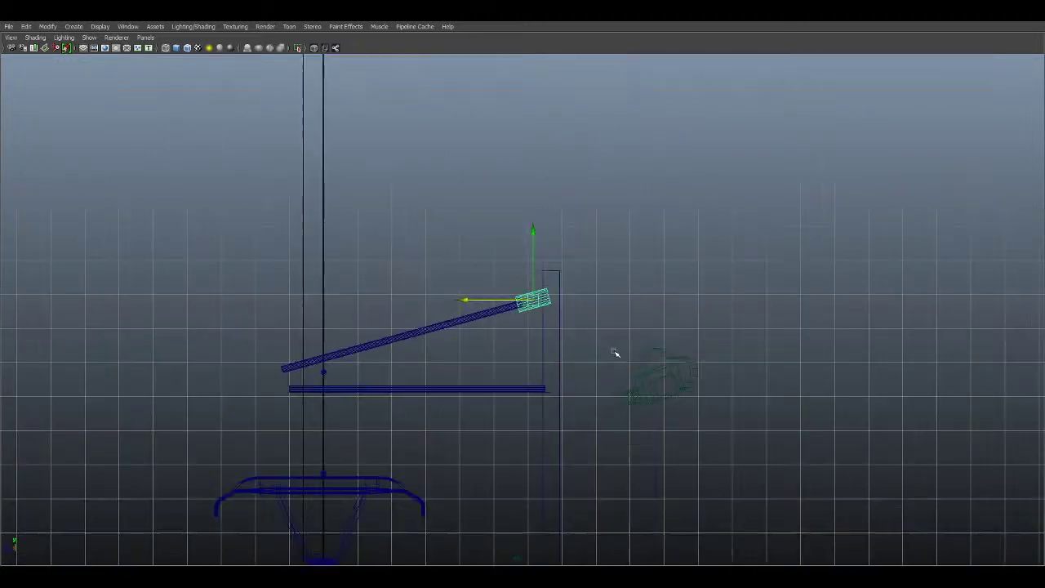
Step: Thin the sloping rod with a uniform scale and lengthen it along its own axis until it reaches into the sleeve
middle_click_drag(395, 367, 340, 271, "alt")
left_click_drag(276, 193, 396, 334)
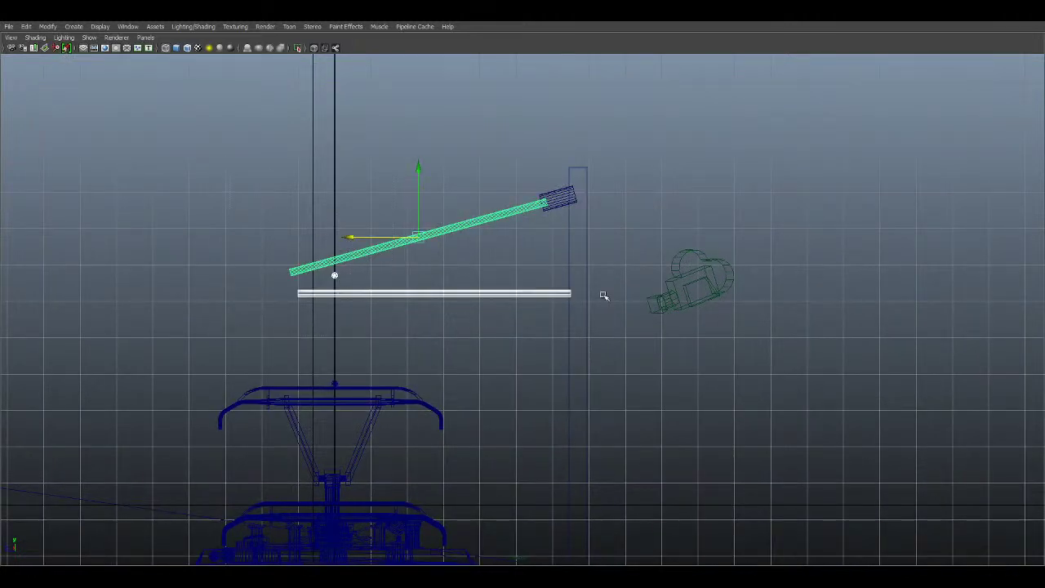
scroll(602, 296, "up", 5)
middle_click_drag(516, 230, 529, 239, "alt")
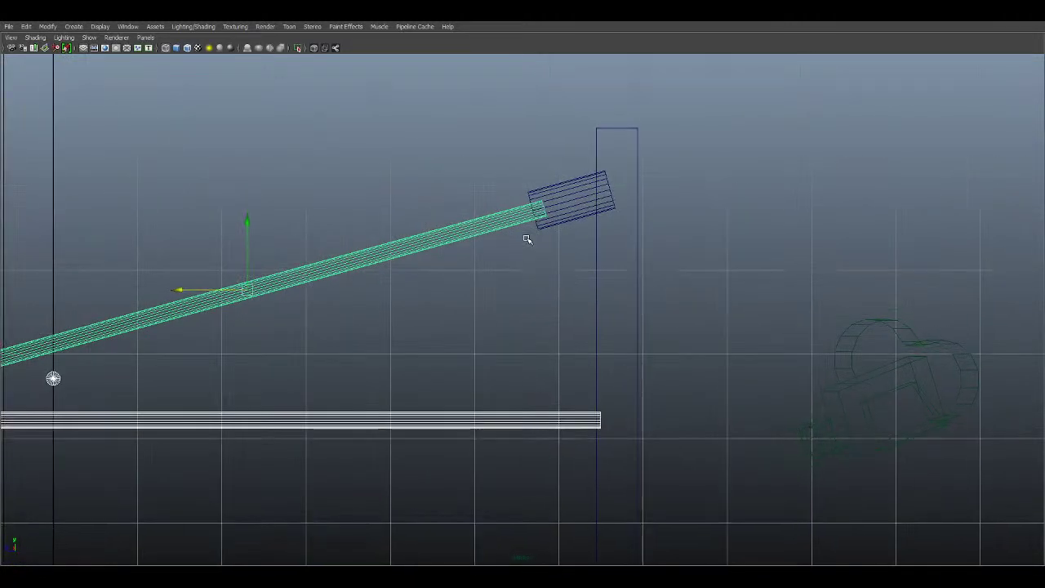
left_click(329, 279)
middle_click_drag(335, 279, 536, 247, "alt")
key("r")
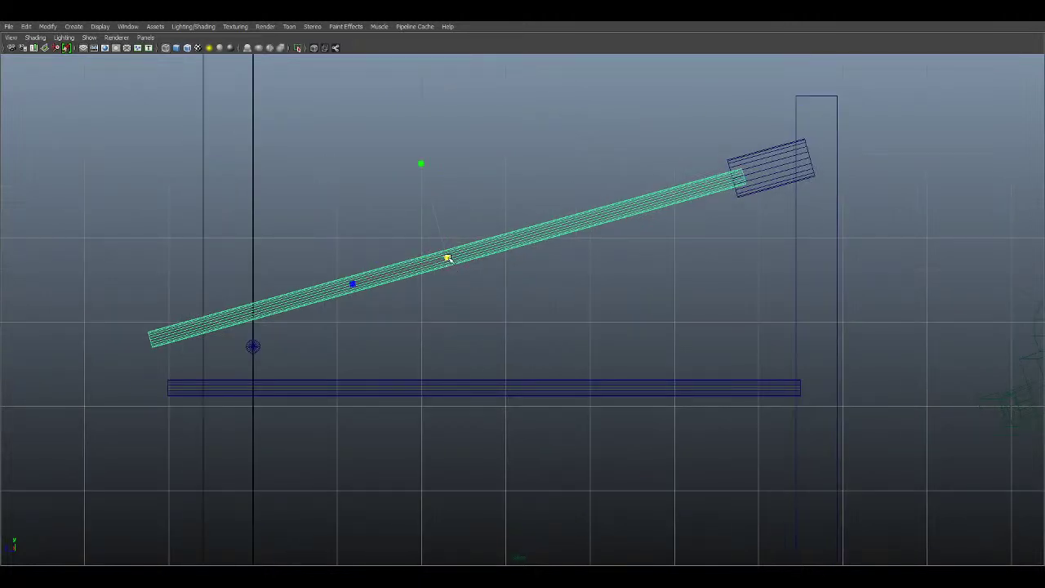
left_click_drag(448, 258, 403, 259)
scroll(614, 338, "up", 2)
scroll(614, 338, "up", 2)
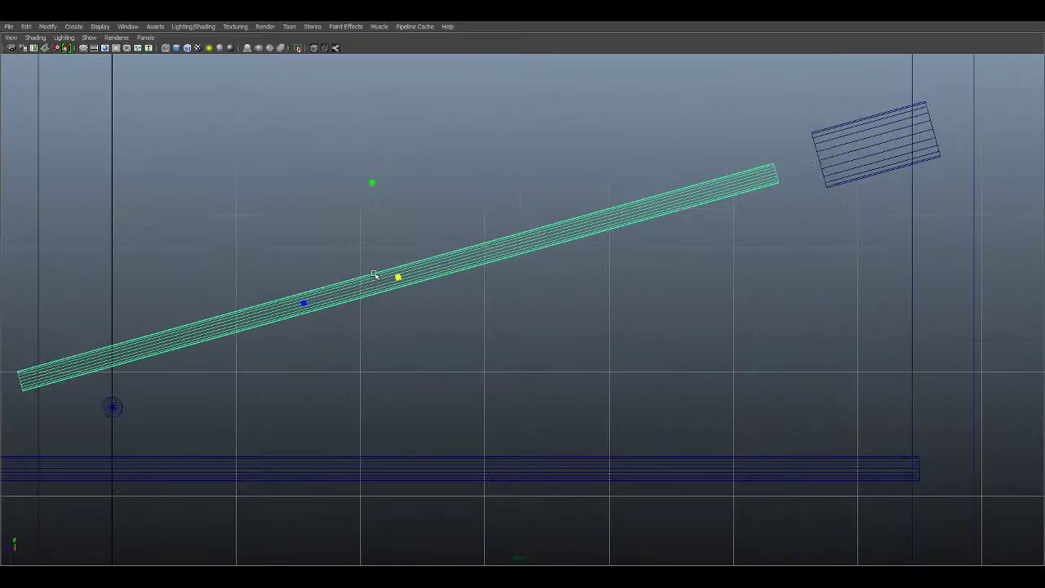
mouse_move(301, 302)
left_mouse_down()
mouse_move(273, 306)
mouse_move(291, 308)
left_mouse_up()
scroll(662, 246, "down", 5)
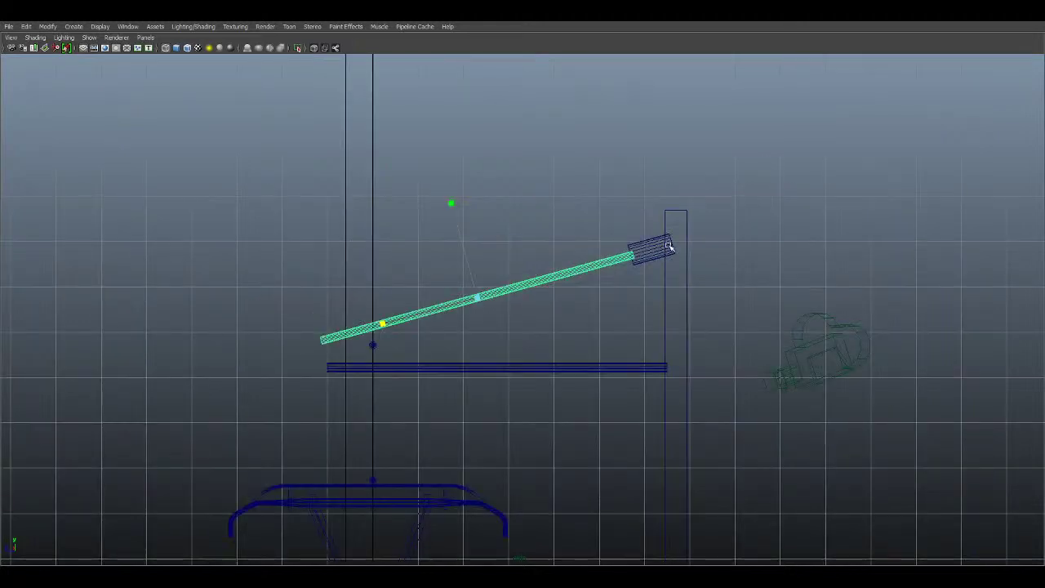
Step: Select the sleeve at the upper end of the sloping rod
scroll(667, 246, "up", 4)
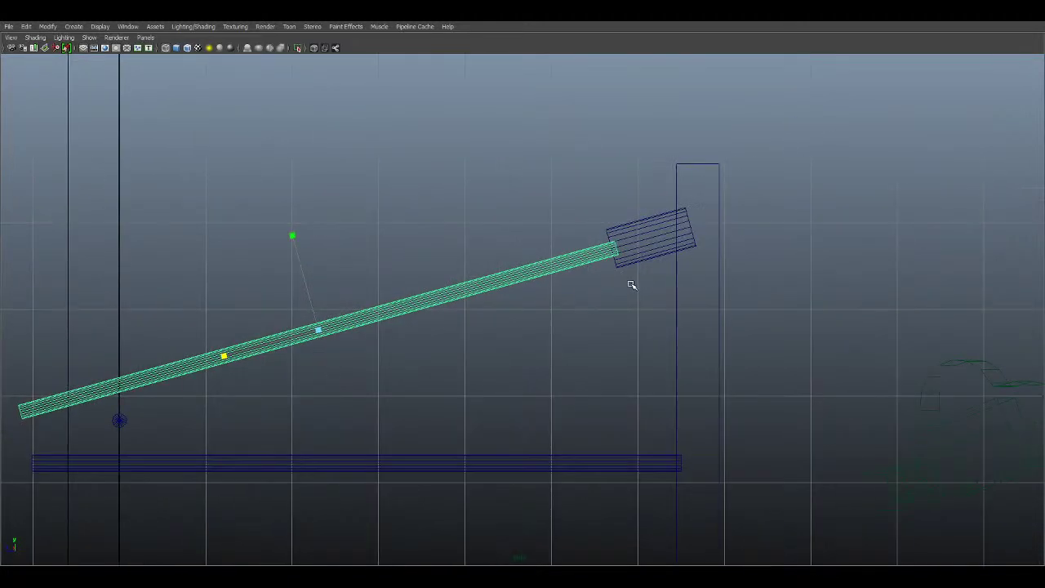
scroll(637, 284, "up", 4)
key("w")
scroll(645, 241, "up", 2)
middle_click_drag(709, 220, 493, 351, "alt")
left_click(453, 198)
left_click(625, 282)
scroll(579, 270, "up", 5)
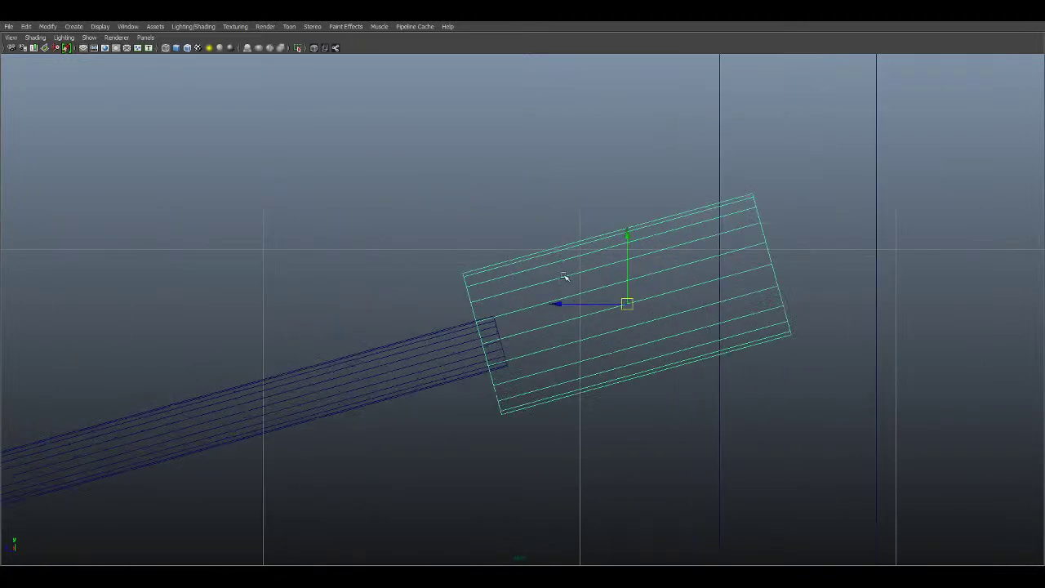
key("g")
key("ctrl+space")
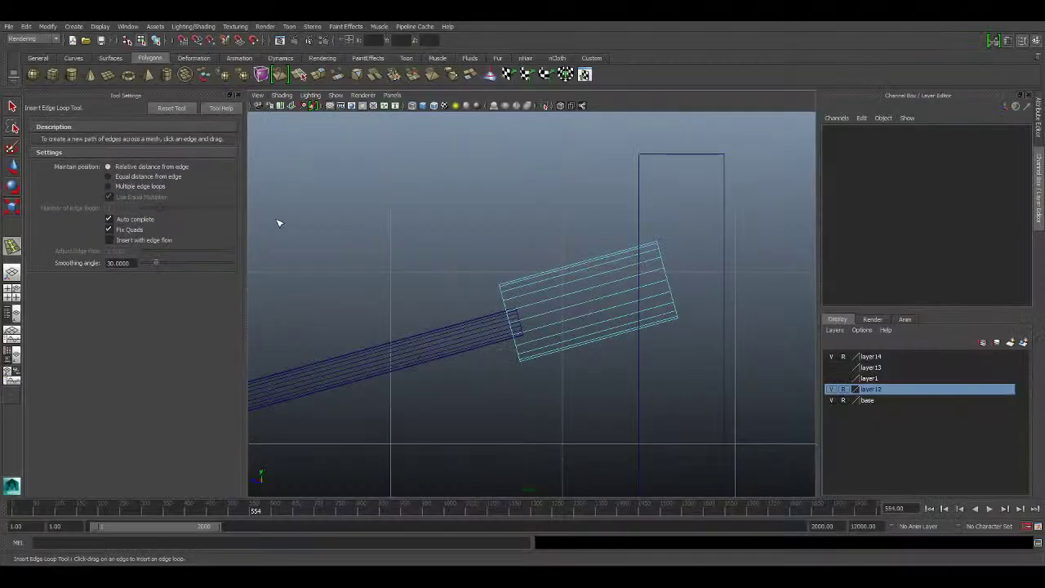
key("ctrl+space")
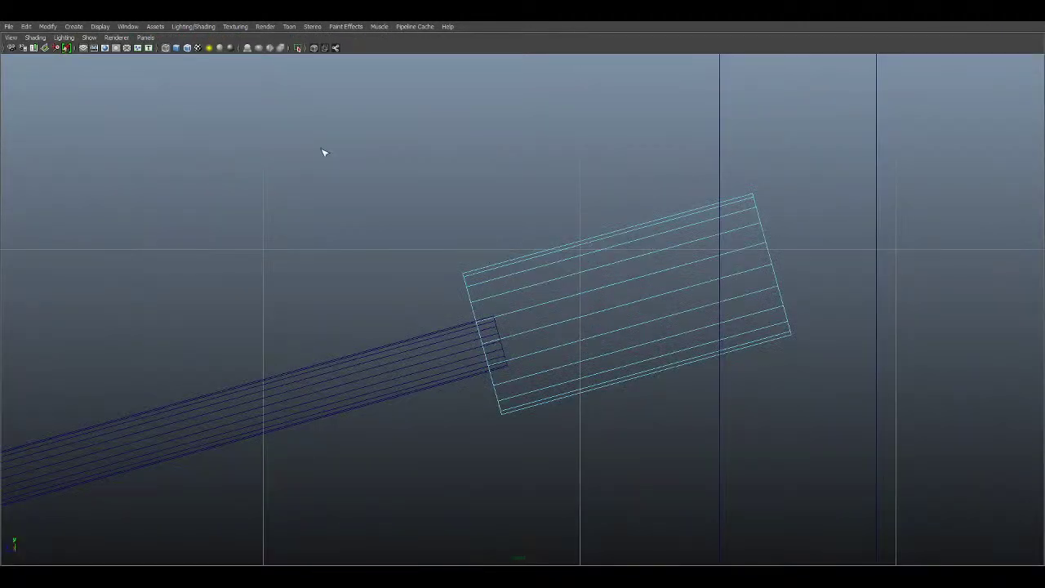
left_click_drag(548, 257, 614, 244)
key("ctrl+z")
key("w")
left_click(653, 224)
left_click(639, 228)
Step: Insert 5 evenly spaced edge loops around the sleeve using the Insert Edge Loop Tool's multiple edge loops option
key("g")
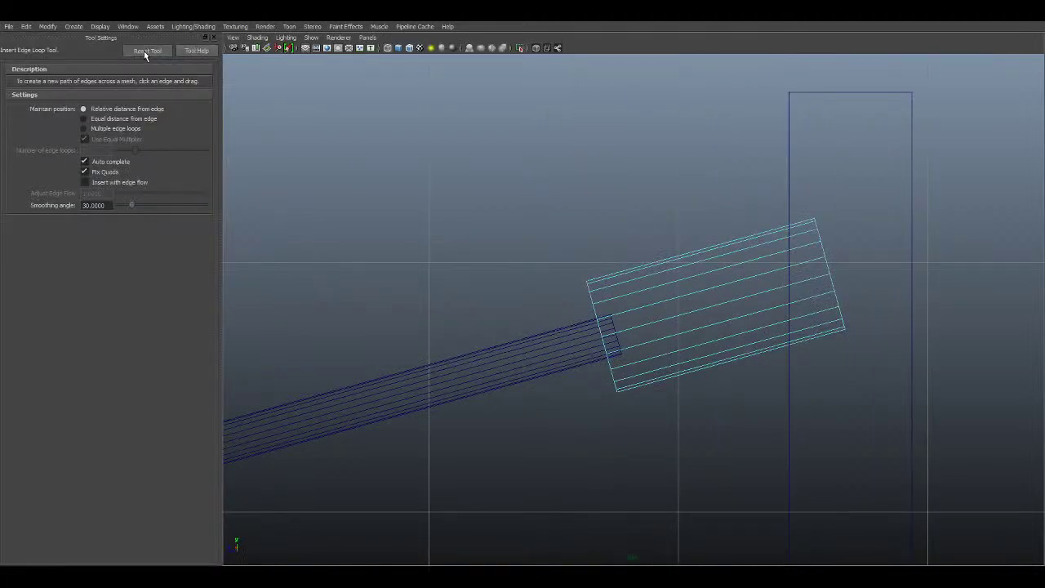
left_click(101, 129)
double_click(103, 150)
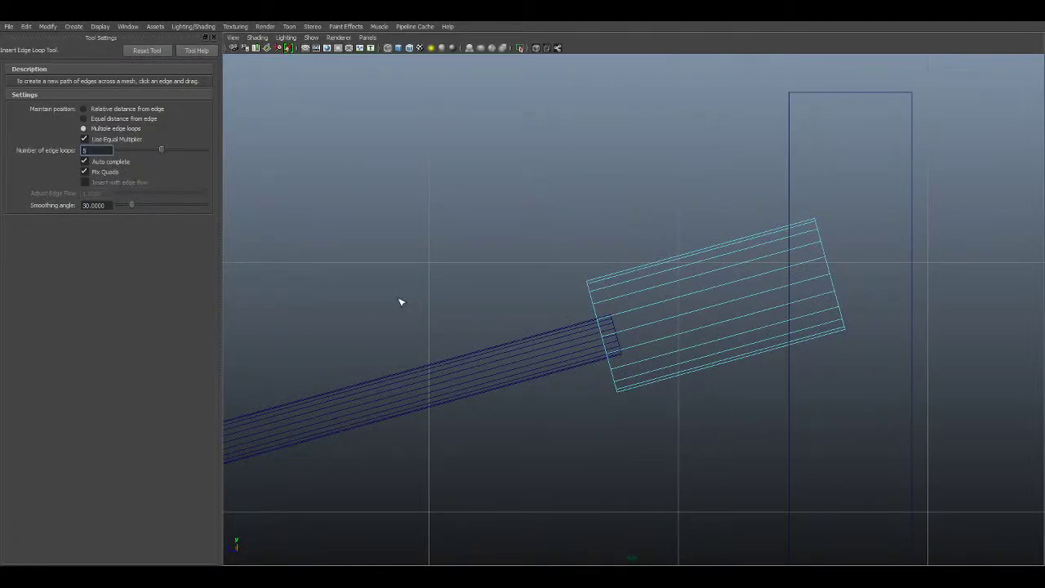
left_click(644, 278)
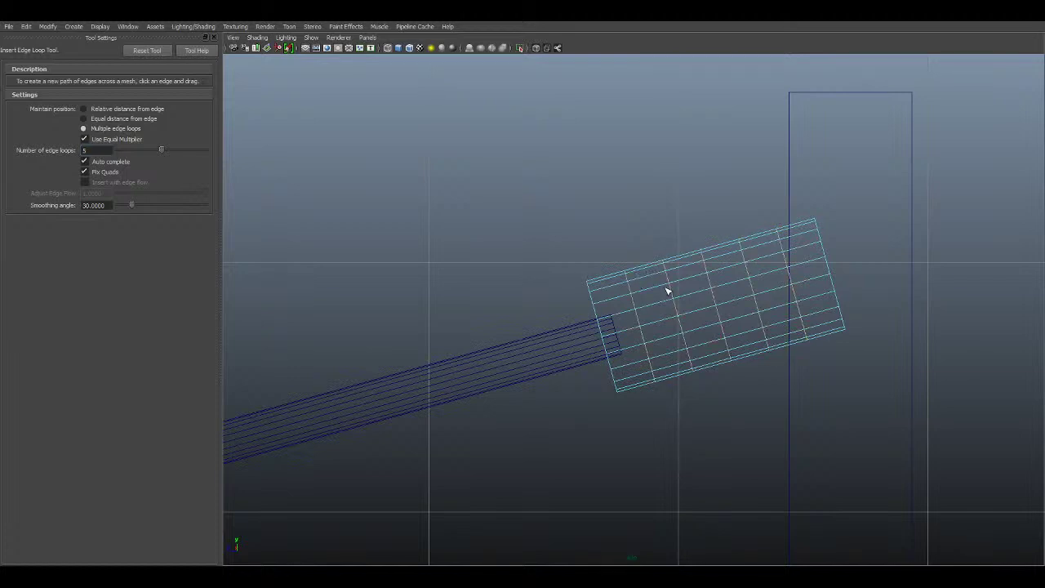
Step: Set the number of edge loops to 1 and insert a centred loop in every segment of the sleeve
double_click(96, 152)
type("1")
left_click(605, 278)
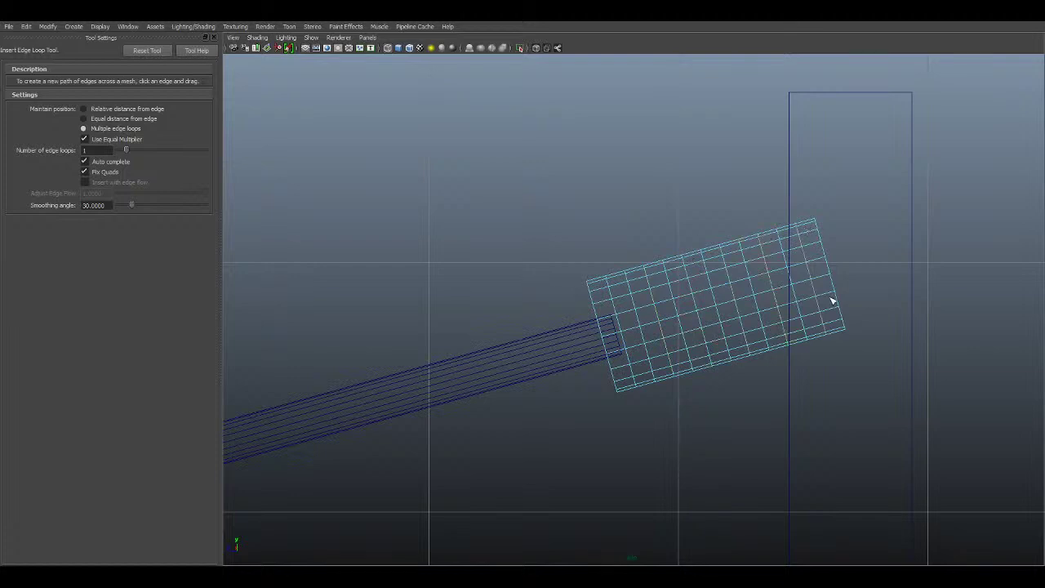
key("w")
Step: Uniformly scale down the whole edge loop nearest the sleeve's rod end to form the first groove
scroll(623, 332, "up", 5)
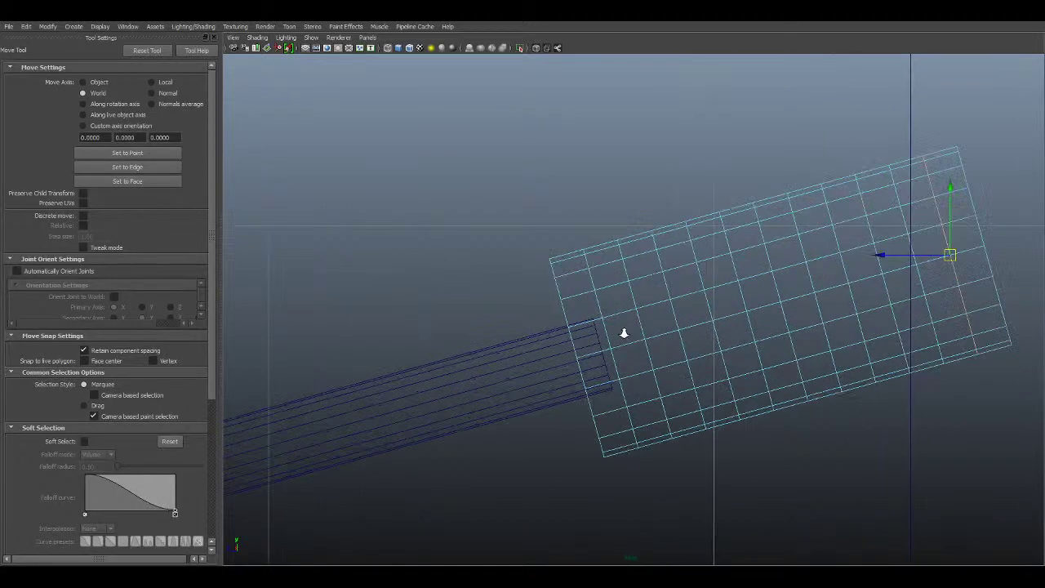
left_click(592, 298)
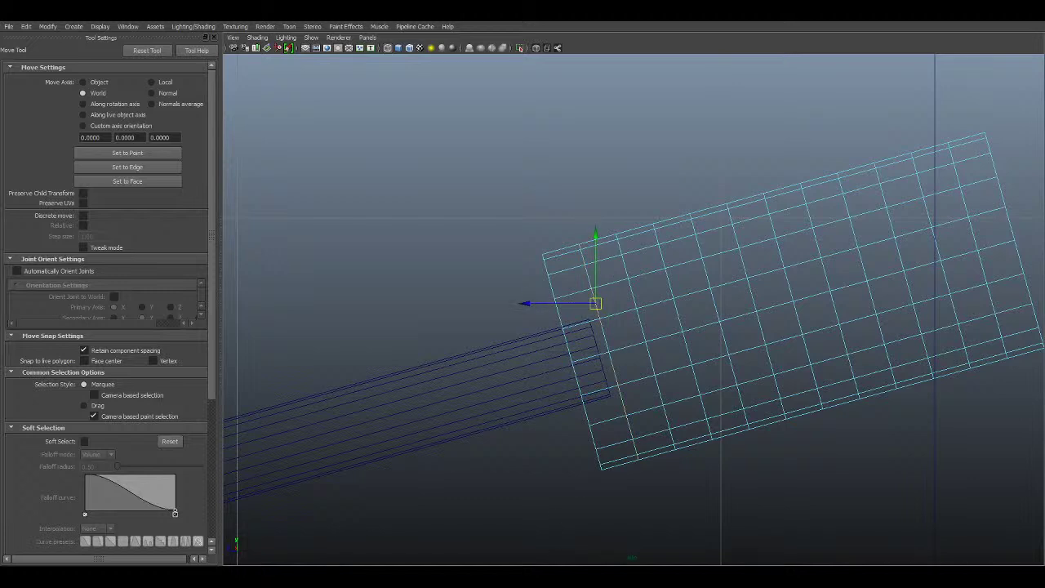
right_click_drag(687, 340, 766, 359, "alt")
middle_click_drag(766, 359, 739, 319, "alt")
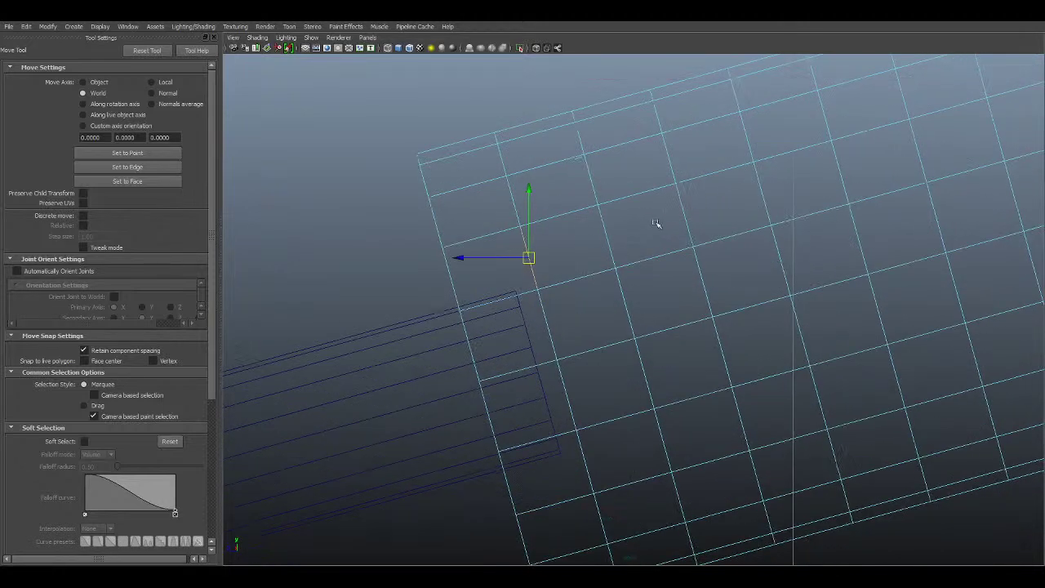
left_click(546, 317)
left_click(546, 314)
middle_click_drag(663, 302, 669, 257, "alt")
key("r")
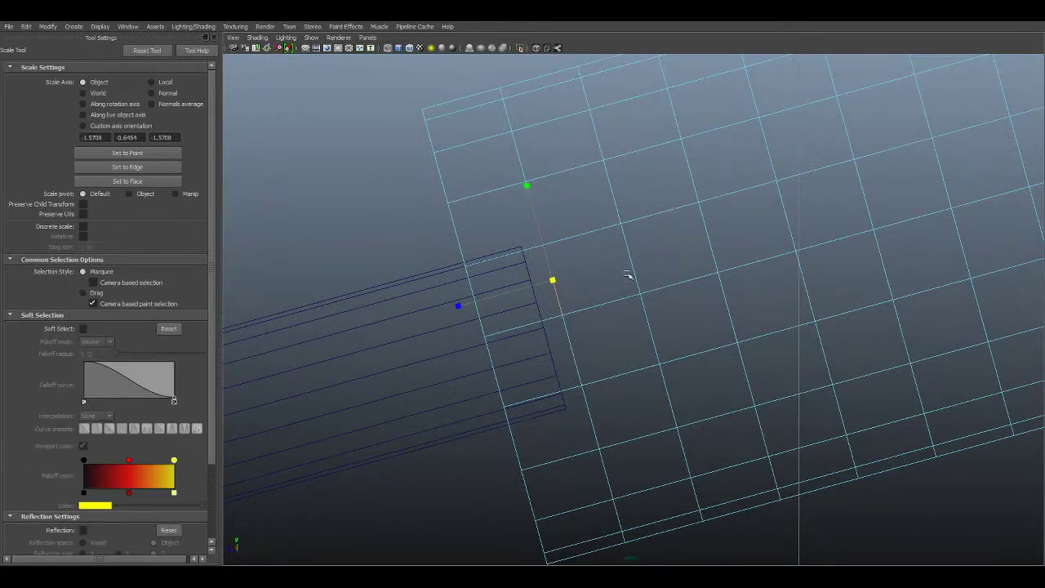
left_click_drag(552, 283, 530, 278)
key("ctrl+z")
double_click(520, 155)
left_click_drag(562, 315, 505, 304)
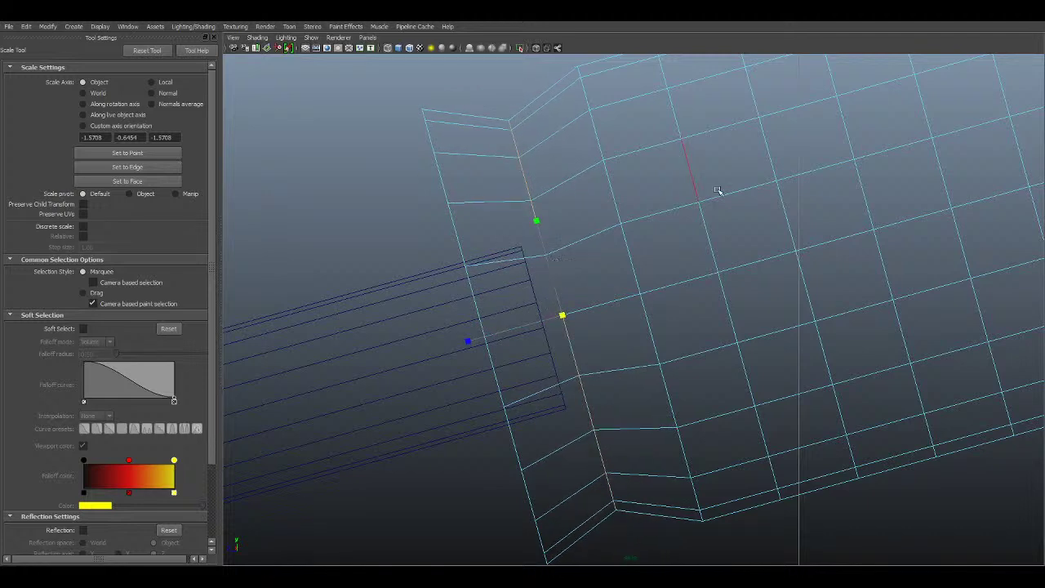
Step: Scale down the next three alternate edge loops along the sleeve, leaving a full-width loop between each pair of grooves
middle_click_drag(681, 167, 633, 200, "alt")
double_click(642, 196)
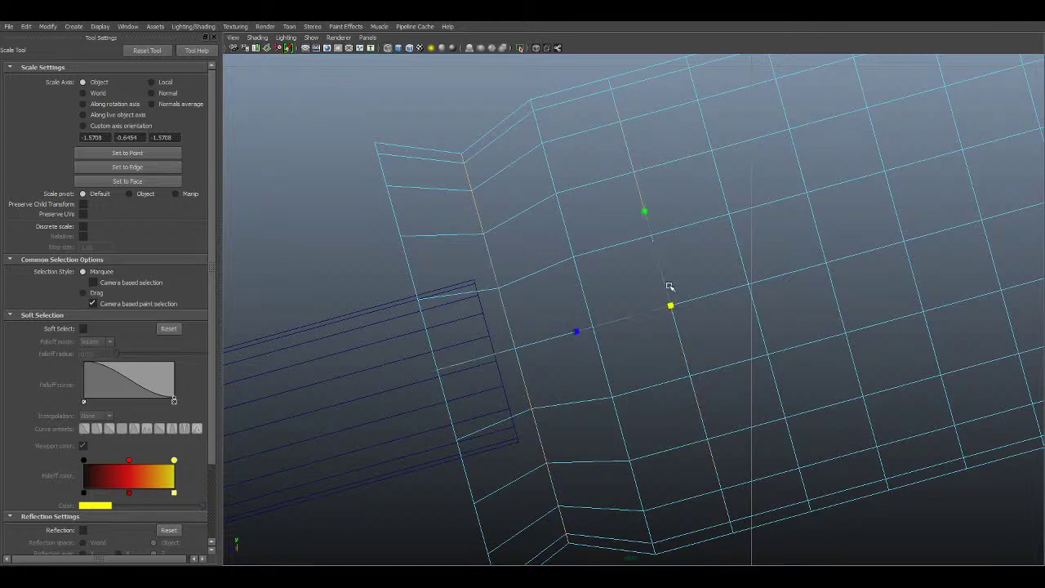
mouse_move(671, 303)
left_mouse_down()
mouse_move(628, 303)
mouse_move(656, 294)
left_mouse_up()
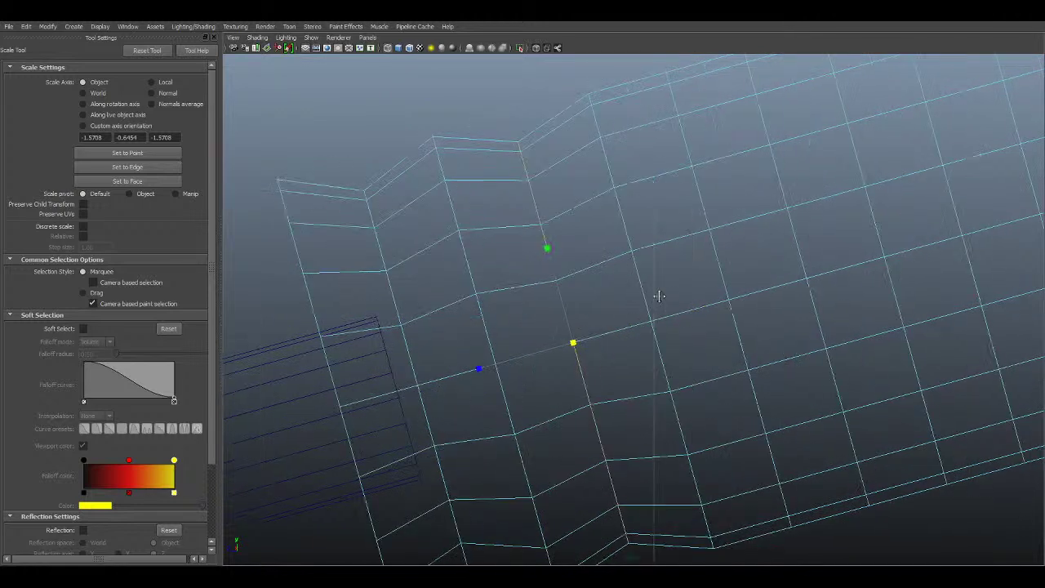
double_click(700, 205)
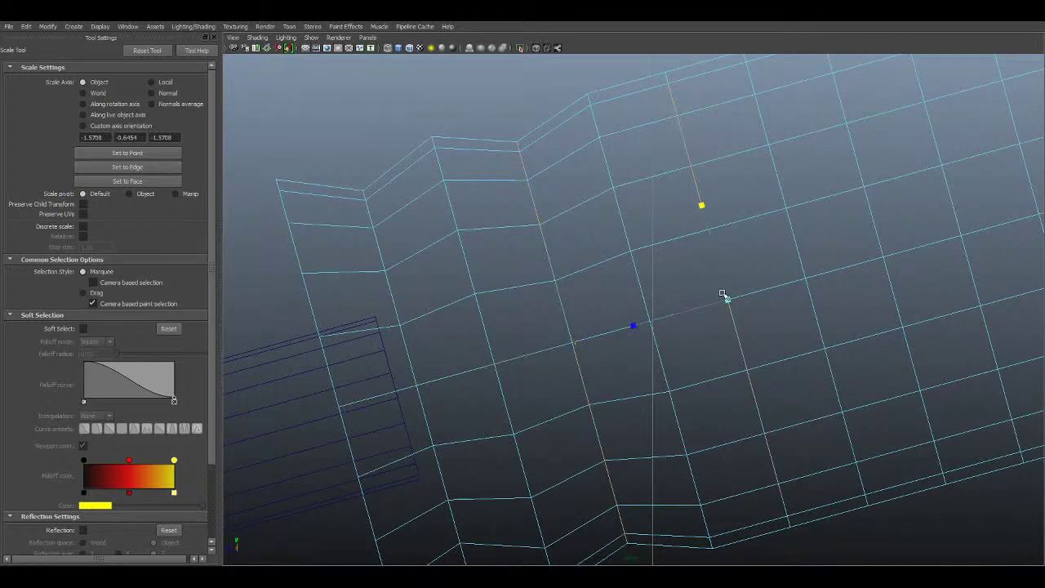
left_click_drag(691, 296, 623, 309, "alt")
double_click(674, 253)
key("ctrl+z")
double_click(653, 336)
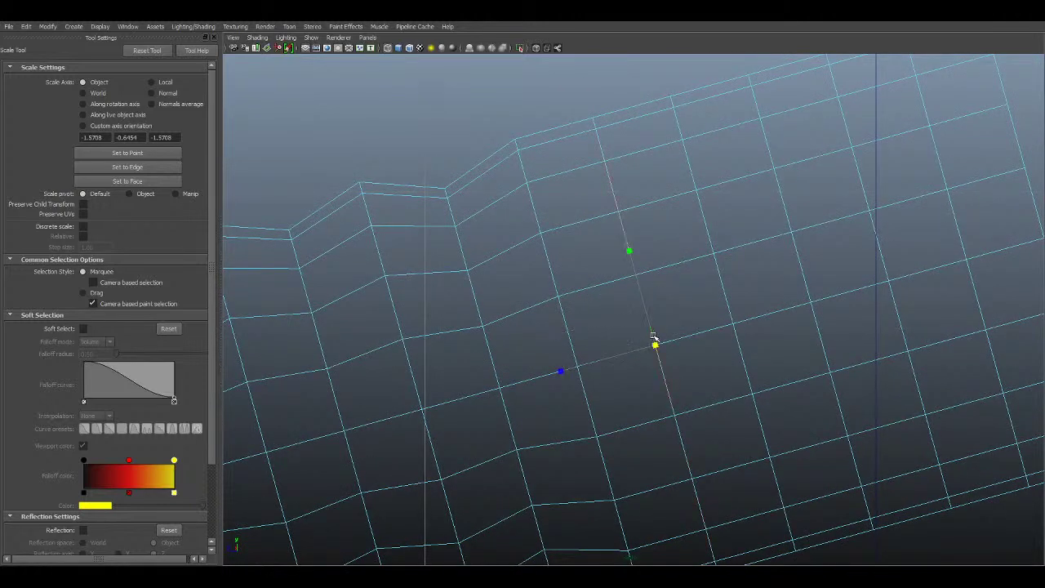
left_click_drag(655, 344, 625, 343)
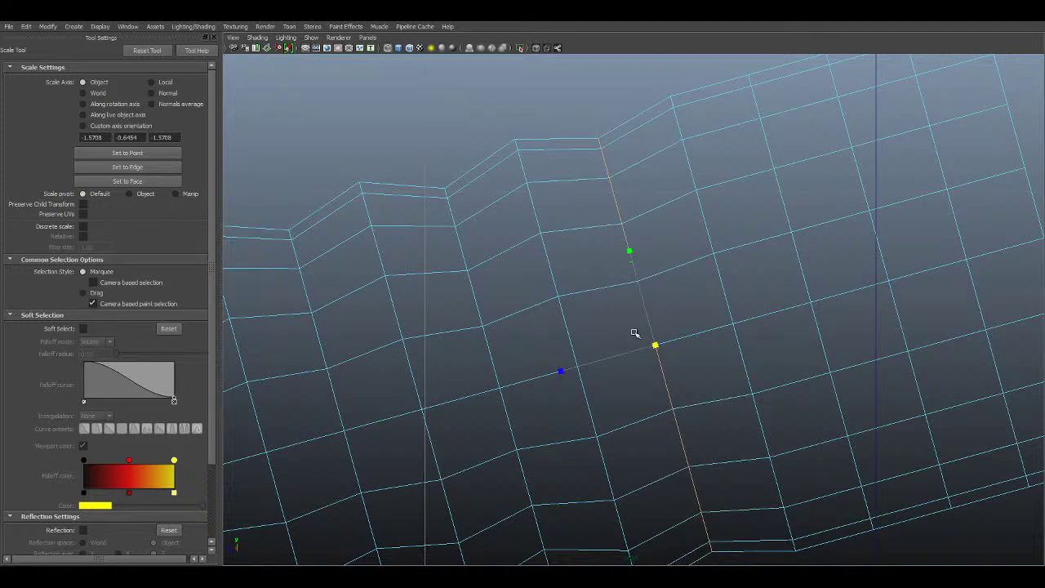
Step: Scale down the last two alternate edge loops toward the sleeve's mast end to complete the ribbed profile
middle_click_drag(634, 333, 478, 351, "alt")
double_click(648, 299)
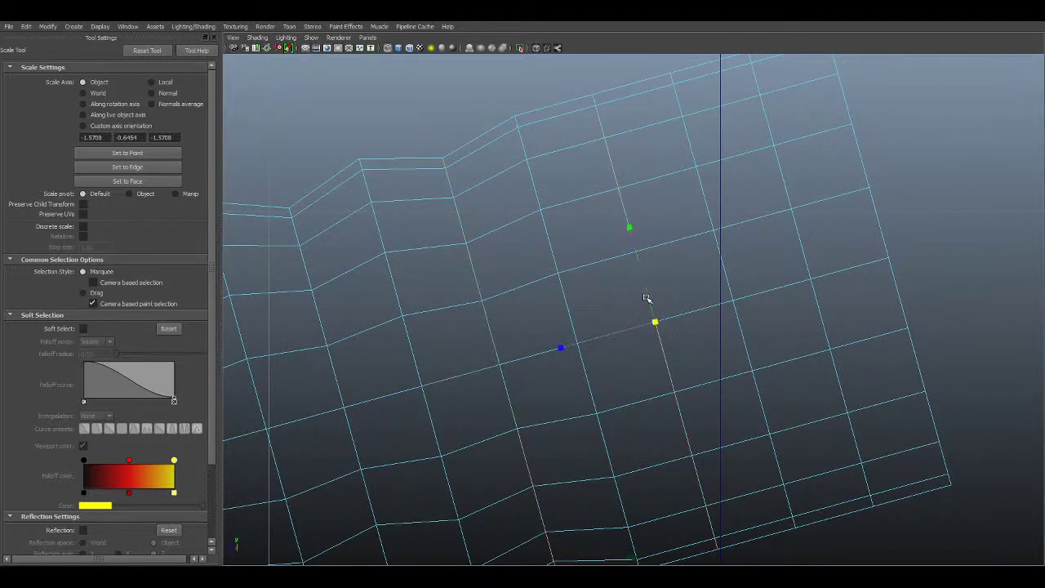
left_click_drag(657, 325, 616, 330)
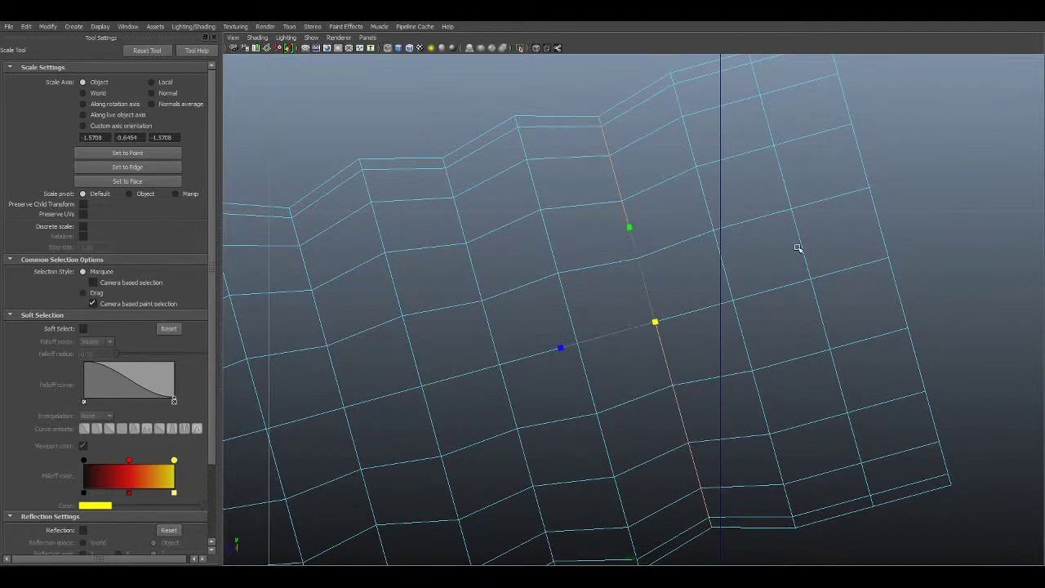
double_click(801, 249)
left_click_drag(809, 280, 781, 282)
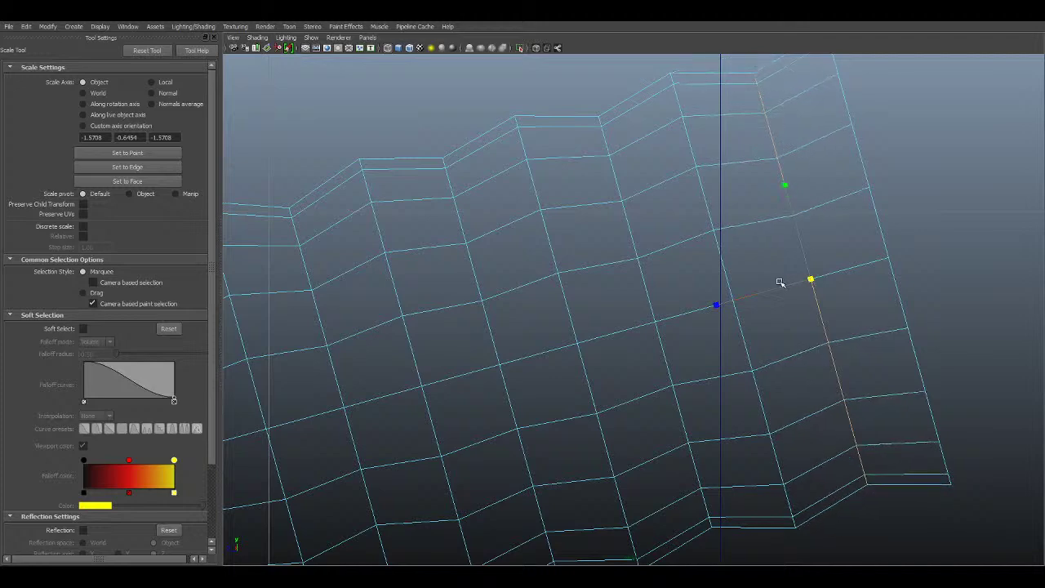
Step: Return to object mode and examine the ribbed sleeve in the perspective view
key("space")
key("space")
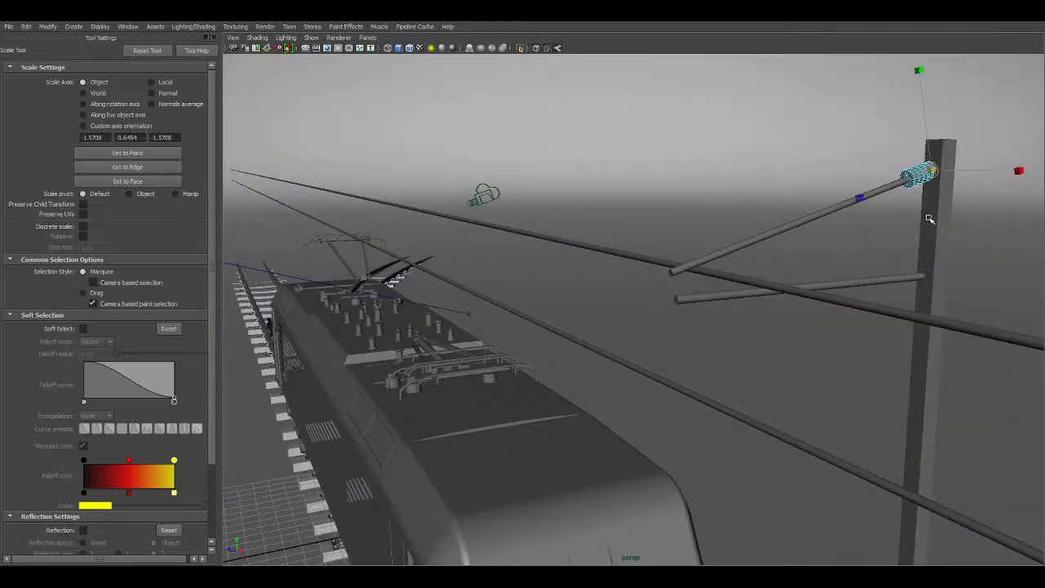
key("f")
key("F8")
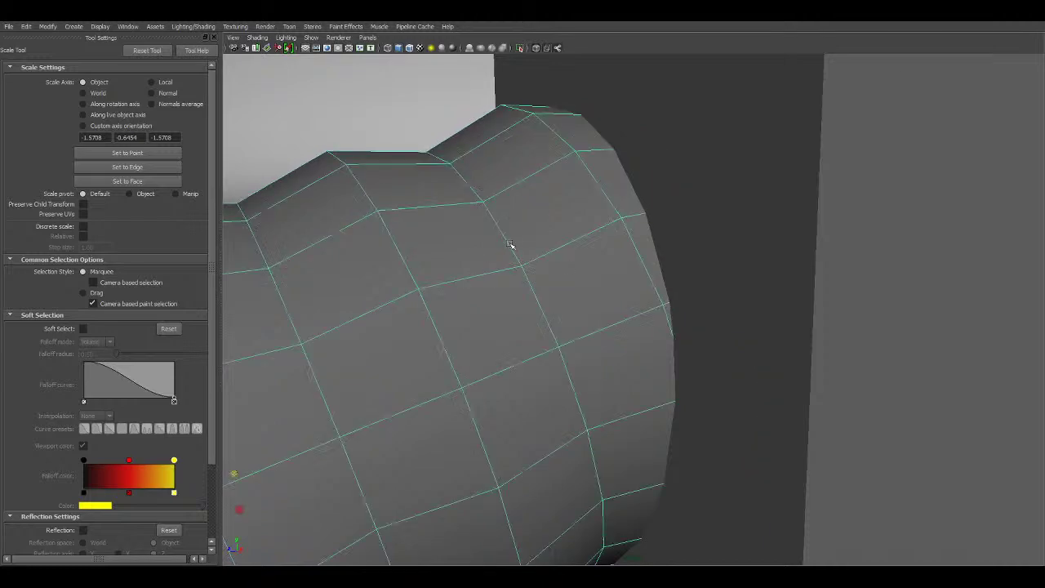
scroll(564, 274, "down", 4)
scroll(581, 296, "down", 1)
Step: Move the ribbed sleeve down along the sloping rod until its end sits against the mast's face, centred on the rod
key("space")
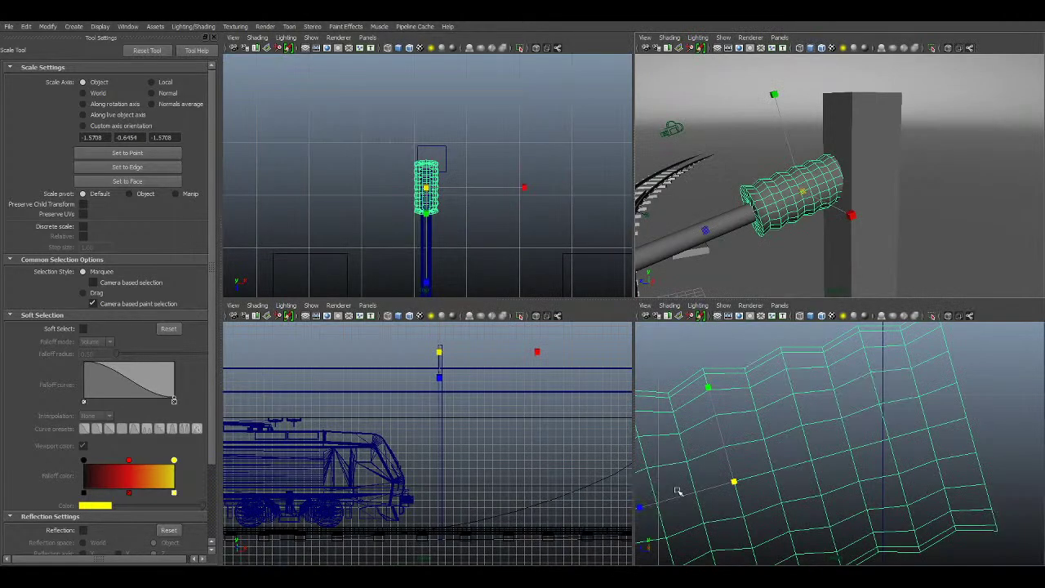
scroll(734, 482, "down", 5)
key("space")
scroll(629, 355, "up", 8)
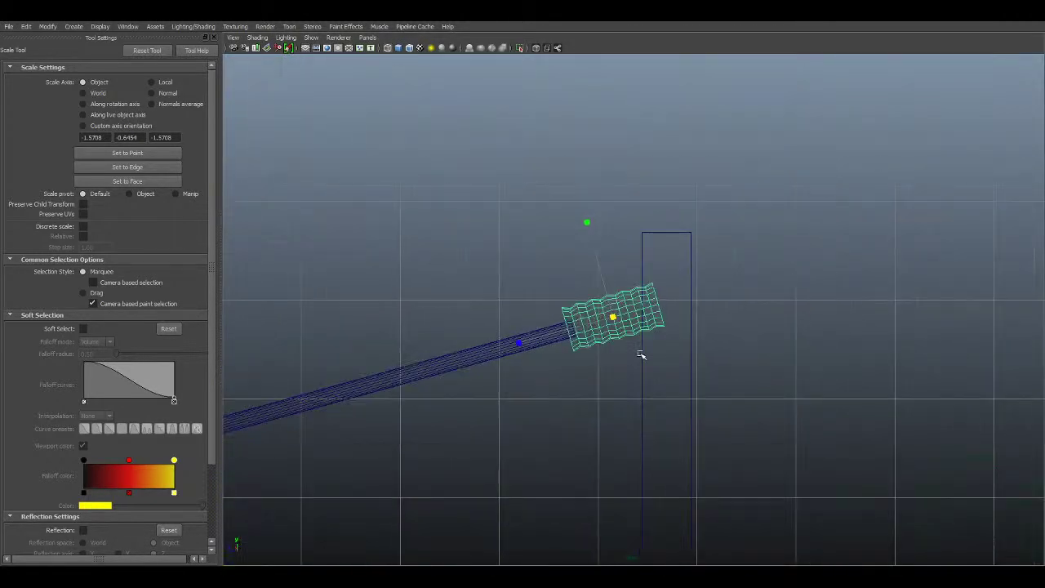
key("w")
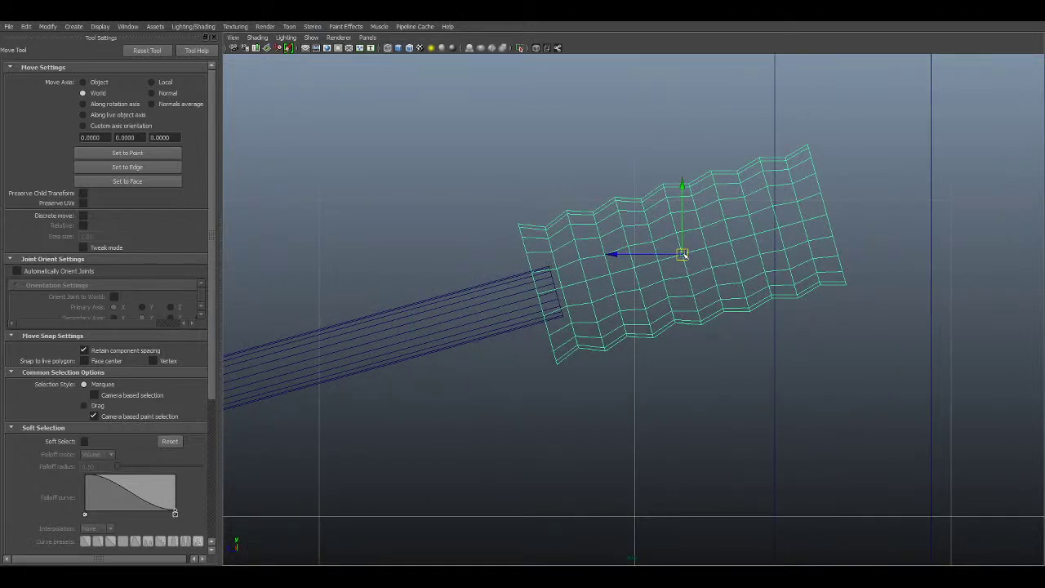
left_click_drag(683, 255, 618, 276)
scroll(618, 278, "down", 3)
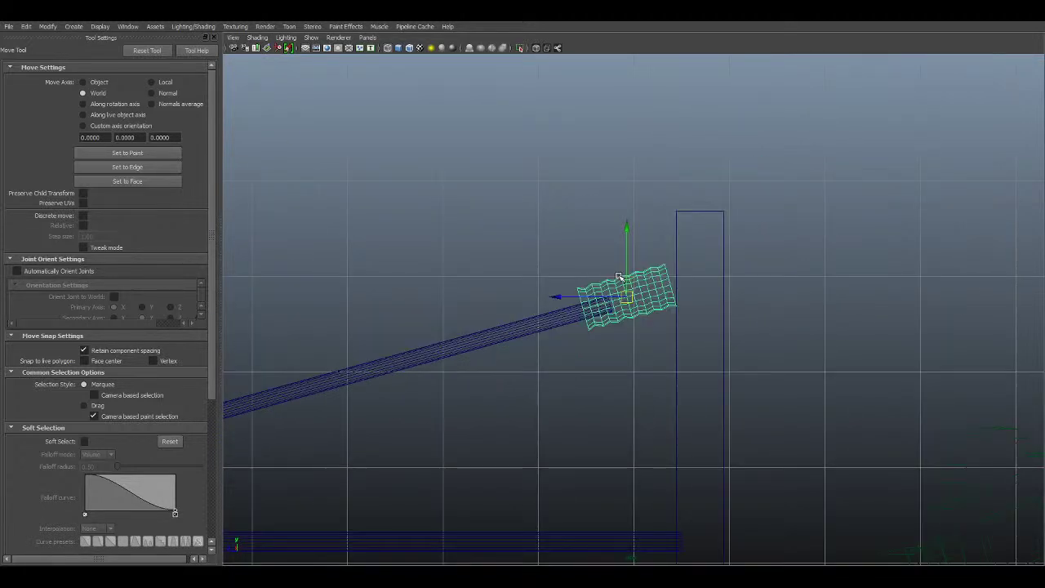
scroll(619, 277, "up", 4)
left_click(629, 291)
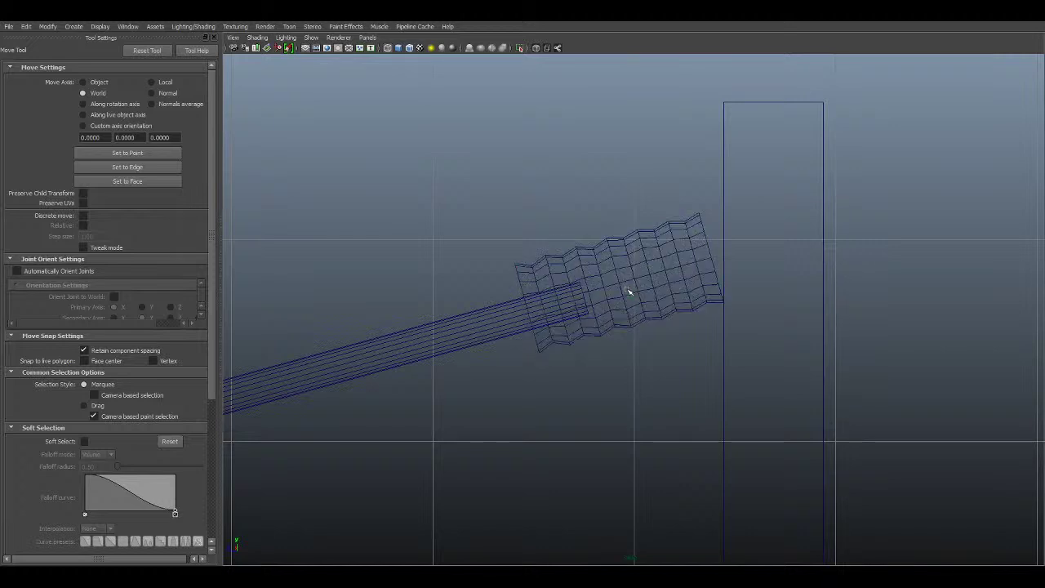
mouse_move(619, 281)
left_mouse_down()
mouse_move(634, 297)
mouse_move(617, 288)
left_mouse_up()
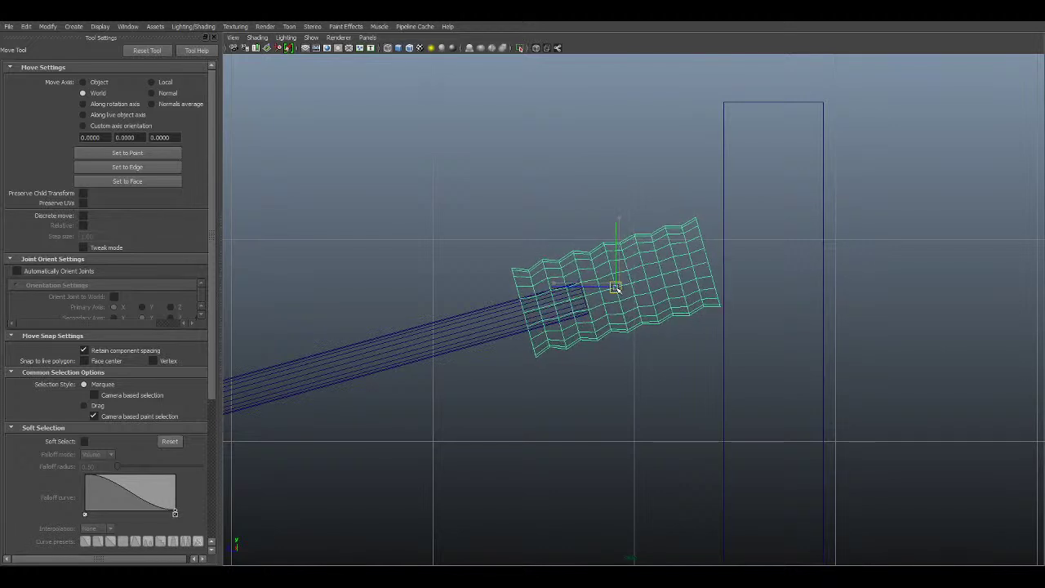
Step: Duplicate the ribbed sleeve and lower the copy to the mast end of the level rod
key("space")
key("space")
scroll(634, 342, "down", 5)
middle_click_drag(634, 345, 633, 203, "alt")
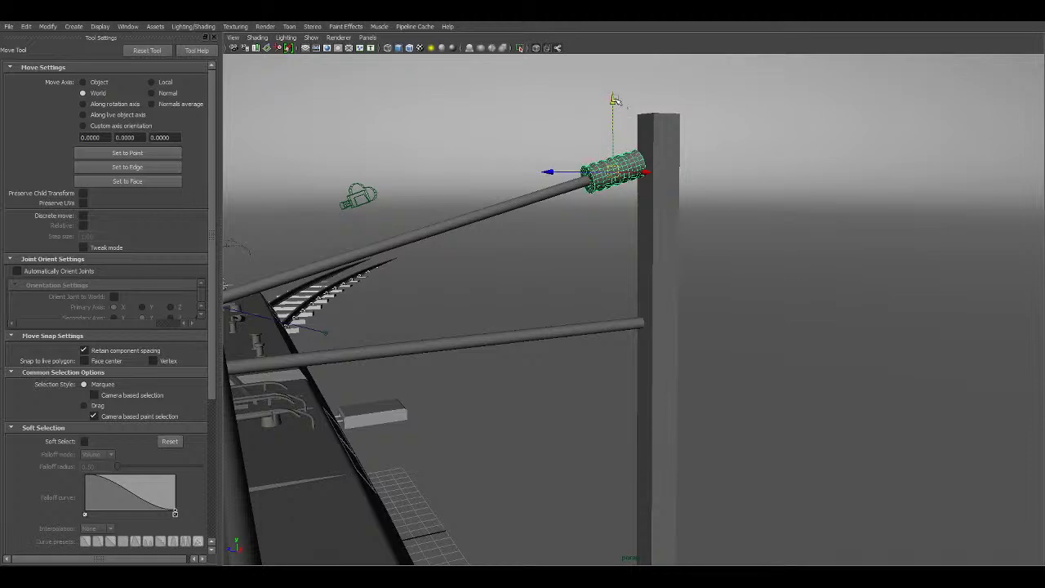
left_click_drag(609, 102, 600, 266)
Step: Rotate the duplicated sleeve in the side view until it is parallel to the level rod
key("space")
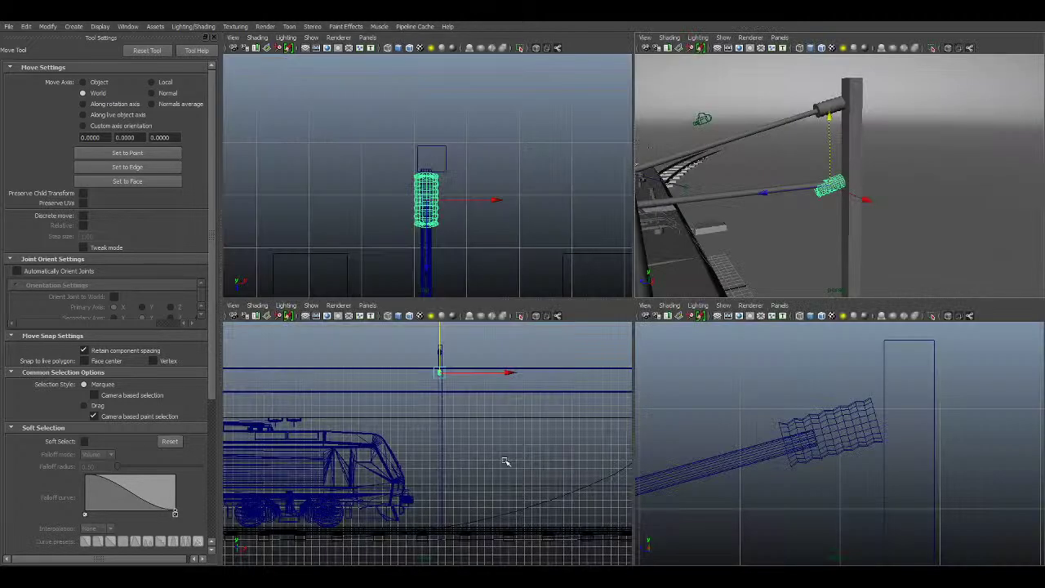
key("space")
key("space")
key("space")
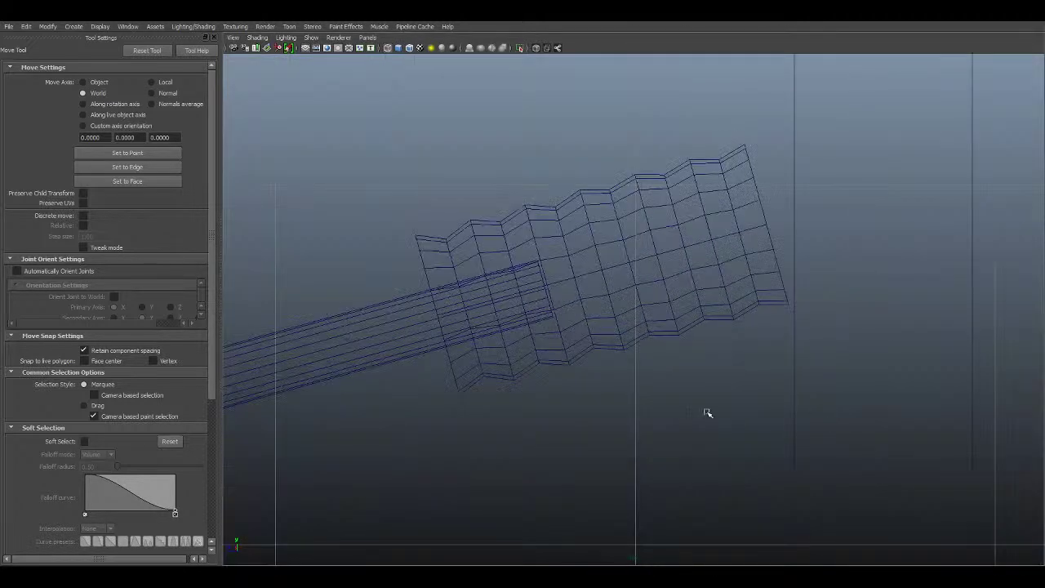
scroll(699, 340, "down", 5)
key("f")
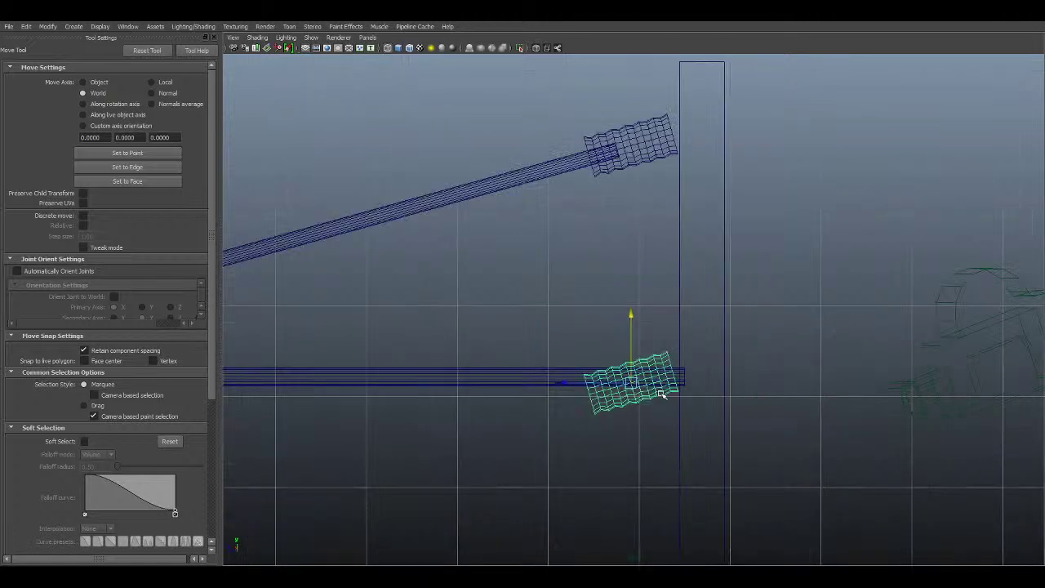
key("e")
left_click_drag(712, 251, 730, 277)
key("w")
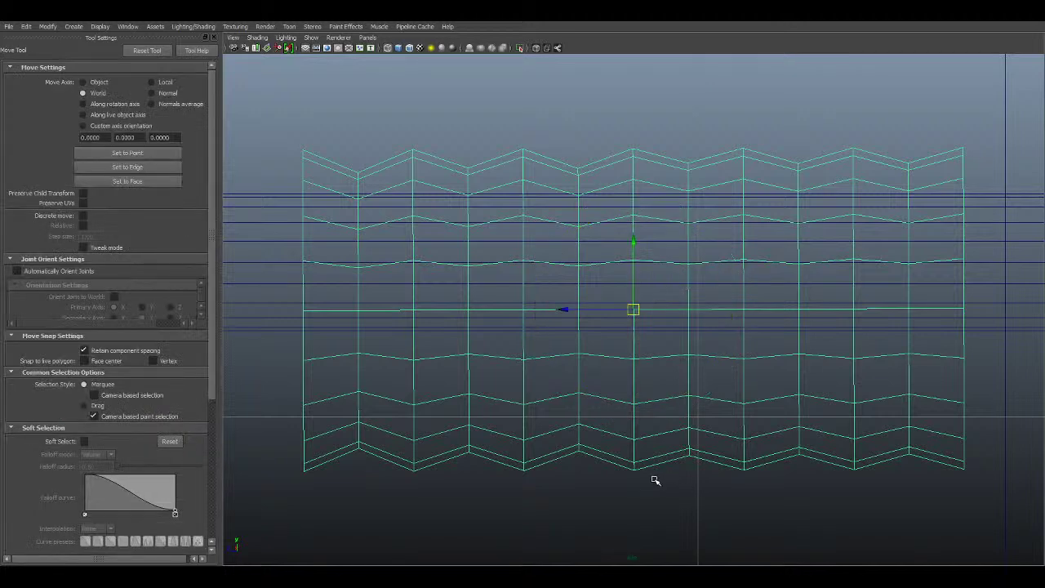
scroll(682, 358, "down", 5)
scroll(645, 318, "up", 6)
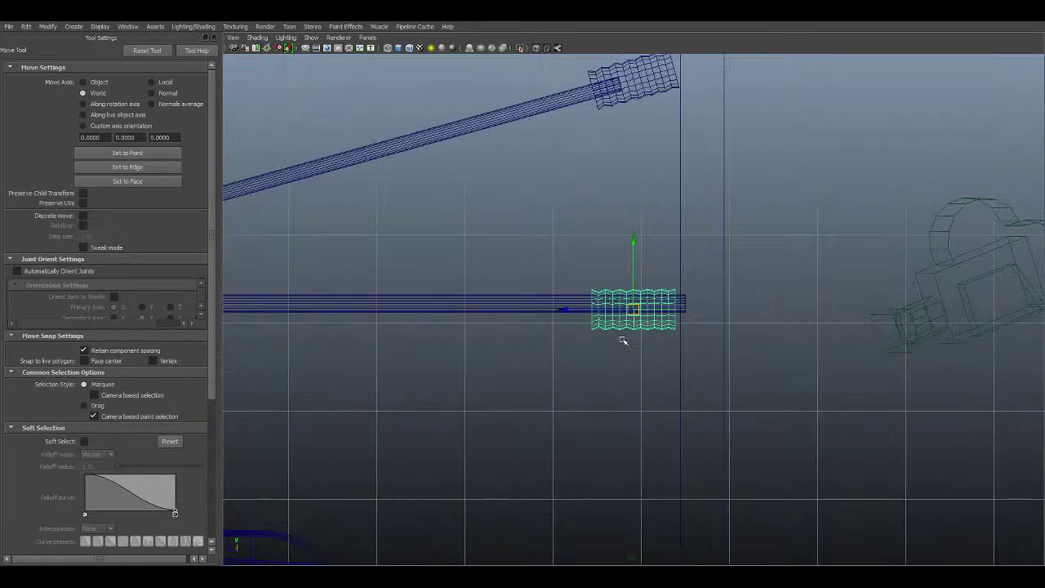
Step: Slide the level rod away from the mast until its end sits just inside the ribbed sleeve
left_click(497, 308)
scroll(630, 347, "up", 3)
middle_click_drag(536, 346, 862, 386, "alt")
scroll(727, 380, "down", 8)
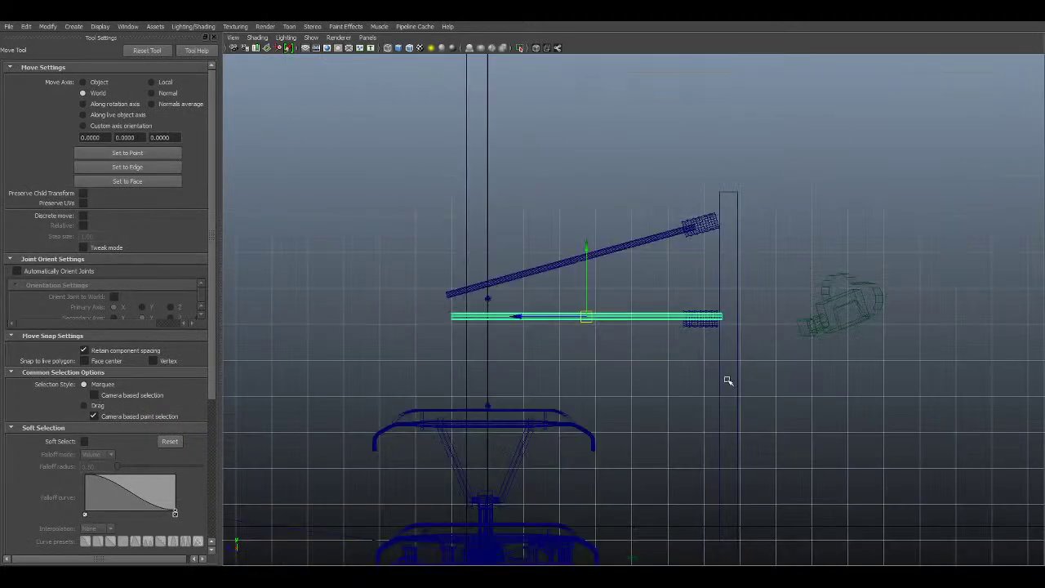
scroll(646, 366, "up", 4)
left_click_drag(465, 322, 434, 321)
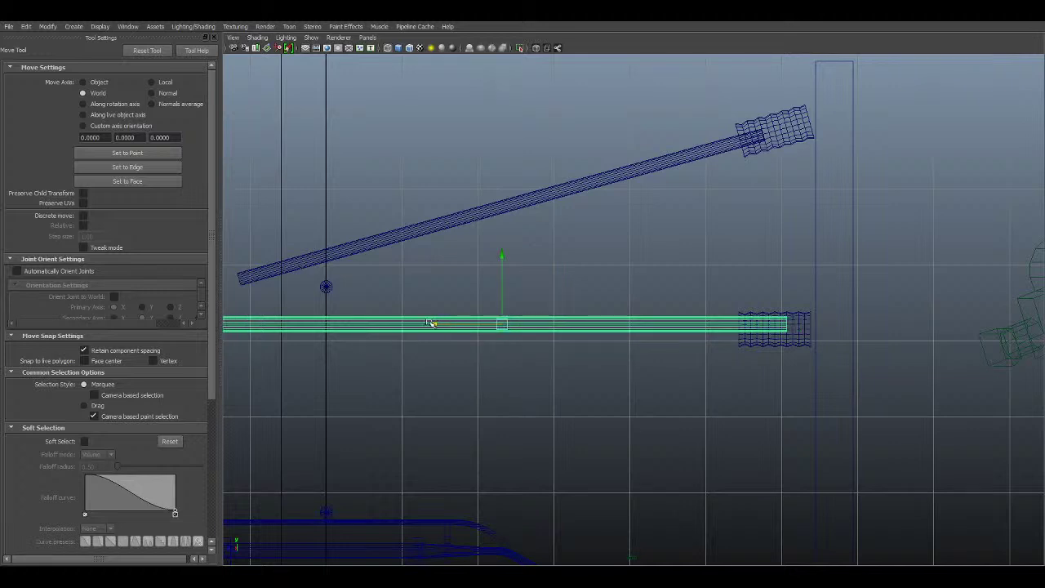
right_click_drag(433, 321, 737, 380, "alt")
left_click_drag(349, 333, 287, 332)
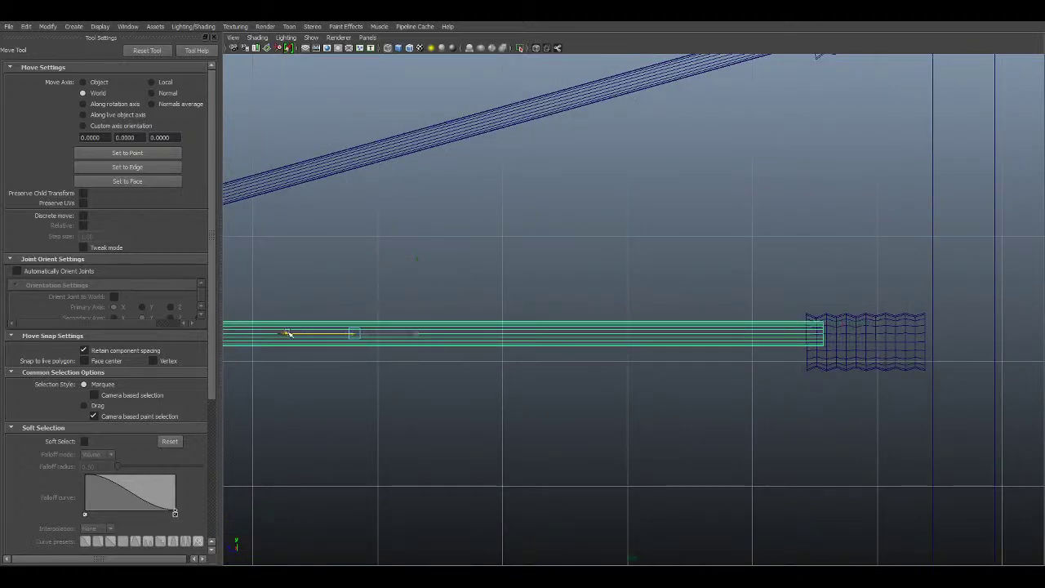
scroll(387, 384, "up", 3)
middle_click_drag(618, 303, 631, 288, "alt")
right_click_drag(631, 288, 538, 297, "alt")
middle_click_drag(497, 303, 577, 278, "alt")
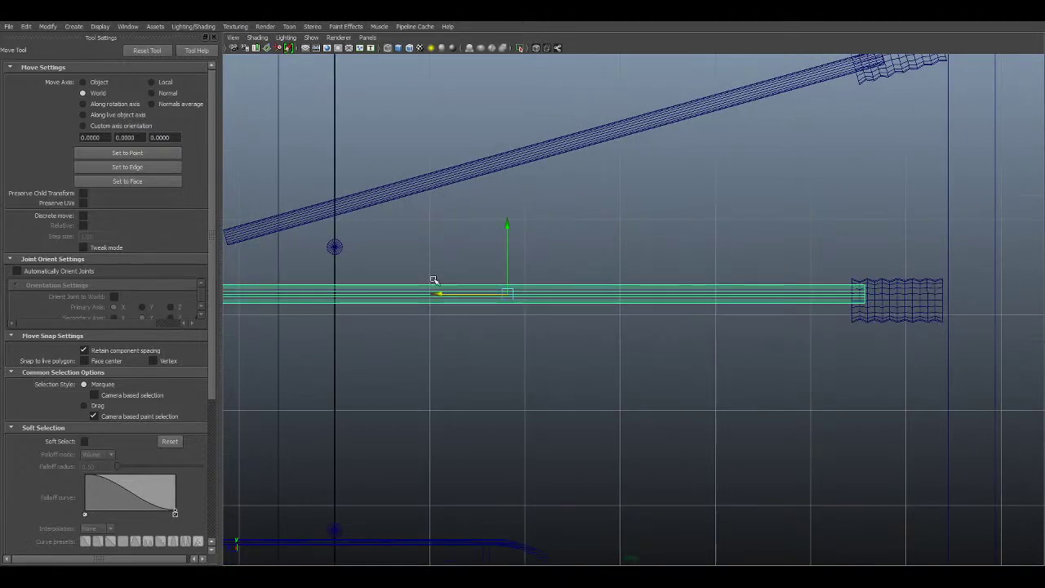
Step: Lower the level rod onto the sleeve's centre axis and nudge it outward so it only just enters the sleeve
left_click_drag(508, 226, 510, 233)
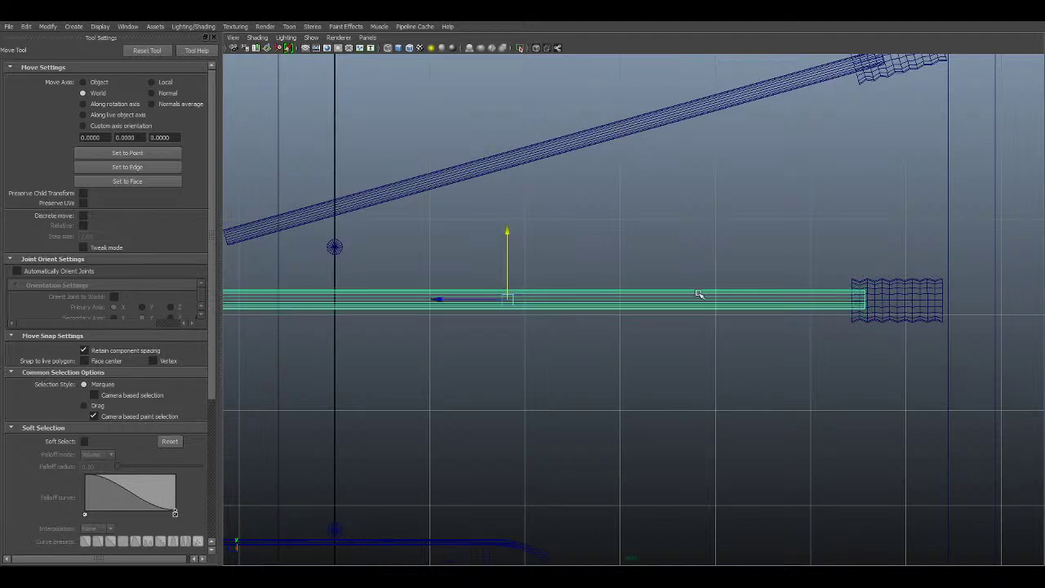
scroll(646, 384, "up", 3)
middle_click_drag(941, 343, 676, 346, "alt")
middle_click_drag(449, 335, 698, 331, "alt")
right_click_drag(698, 331, 611, 337, "alt")
left_click_drag(351, 310, 338, 309)
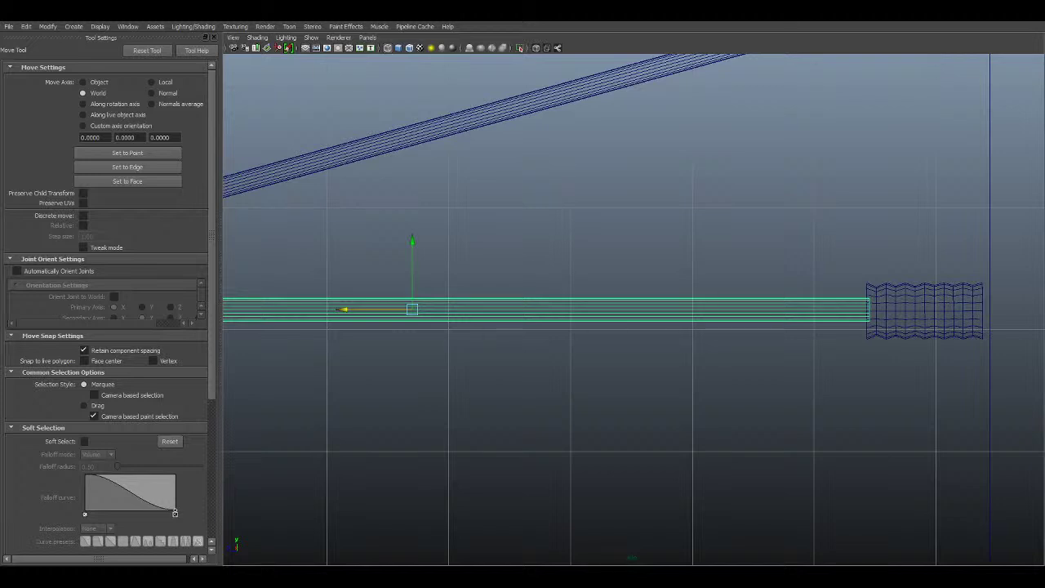
scroll(563, 361, "down", 5)
left_click(611, 187)
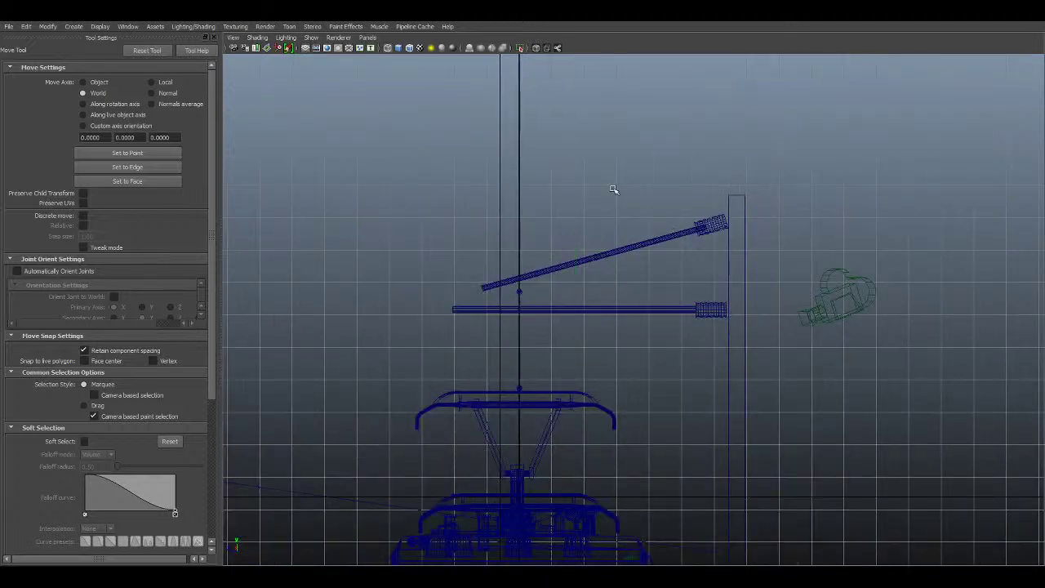
Step: Shorten the level rod by moving its free-end vertices towards the mast, below the sloping rod's end, and return to object mode
scroll(647, 229, "up", 2)
scroll(291, 306, "up", 2)
left_click(292, 305)
scroll(451, 288, "up", 3)
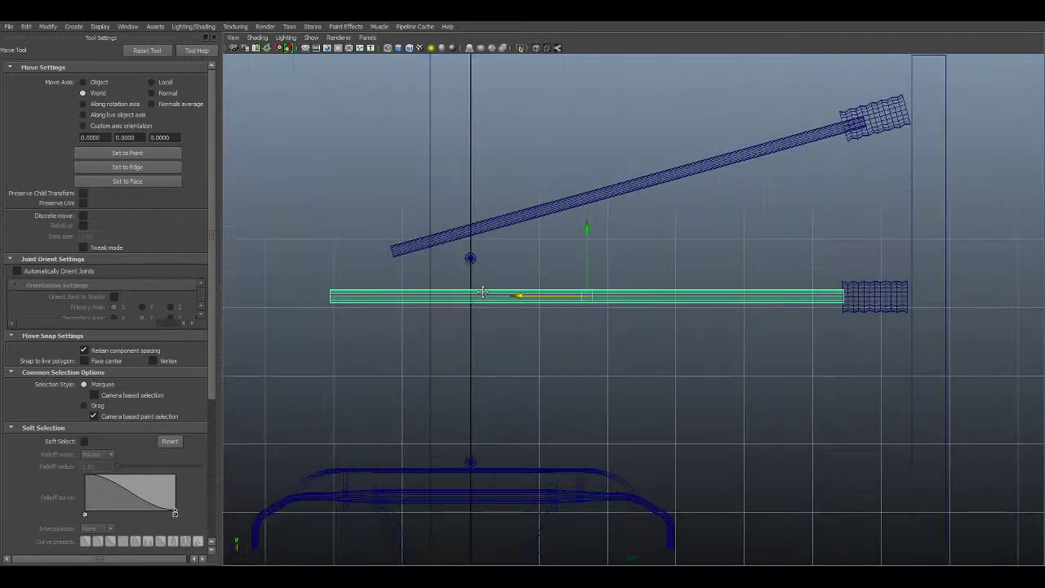
key("F9")
left_click_drag(355, 266, 481, 340)
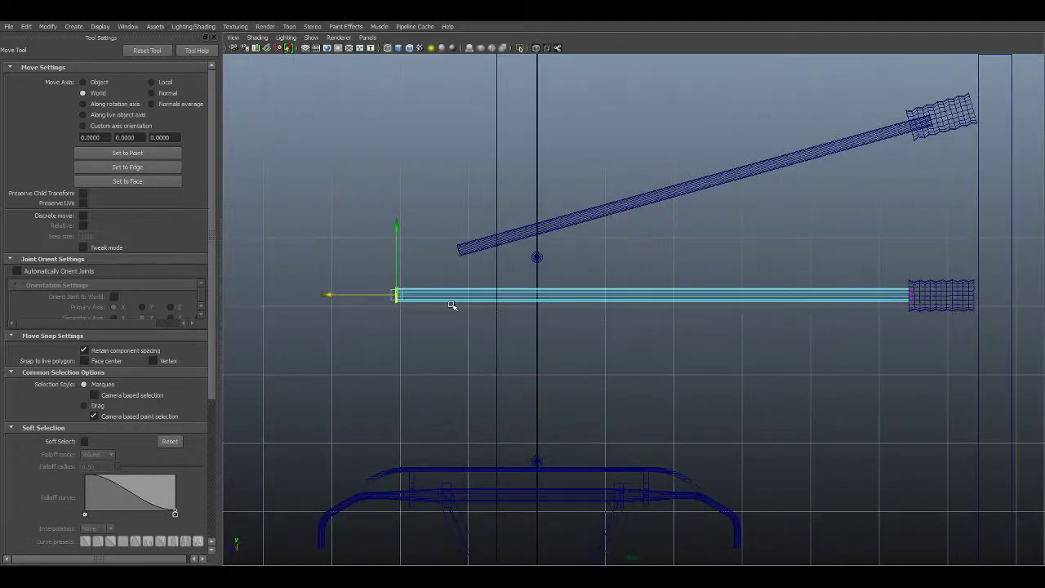
left_click_drag(326, 294, 397, 291)
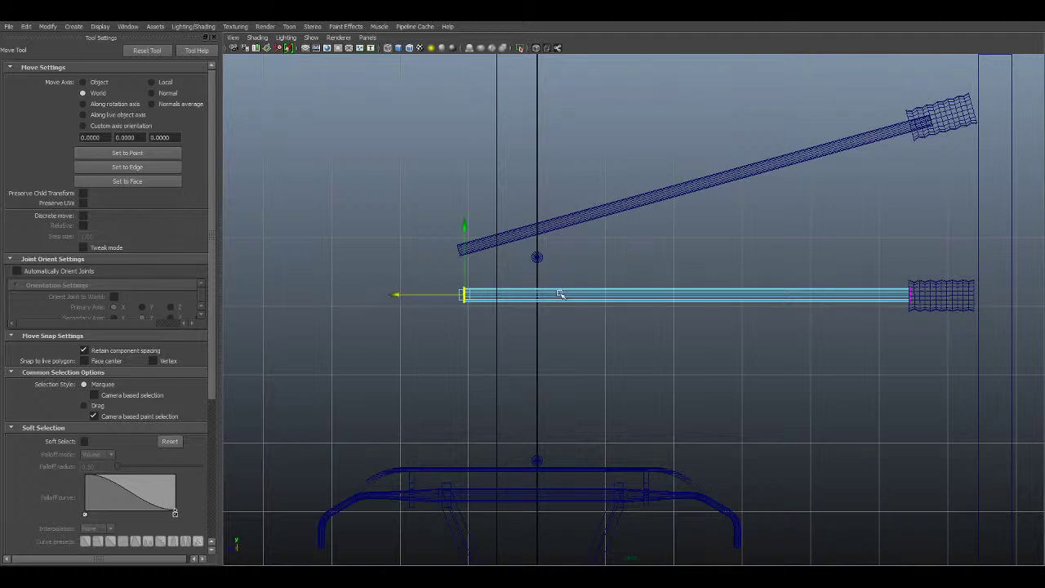
right_click_drag(615, 284, 629, 279)
left_click(645, 292)
left_click(737, 411)
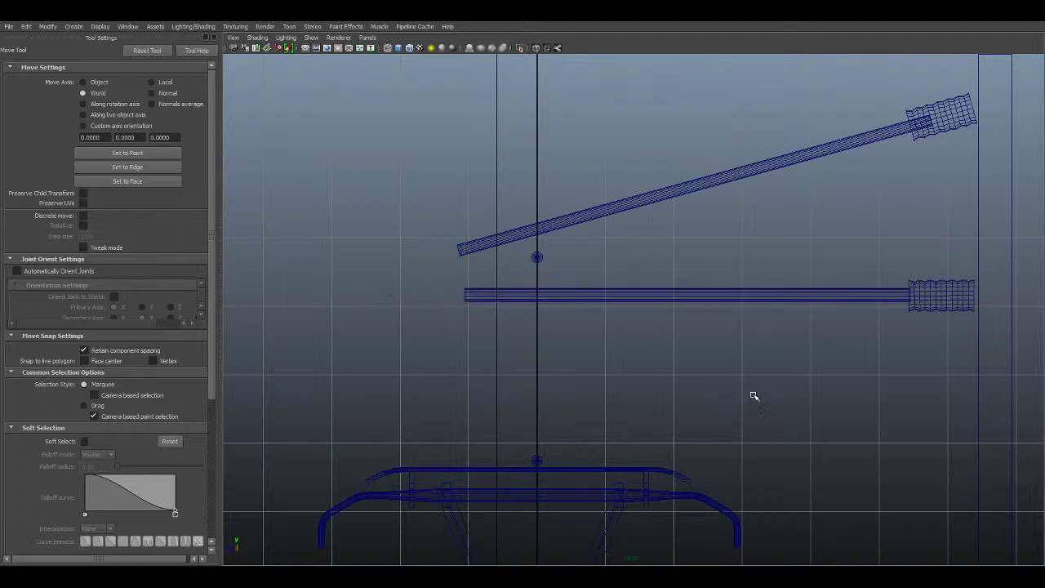
Step: Rotate the sloping rod to a steeper angle and move it so its lower end meets the level rod's free end
left_click(482, 248)
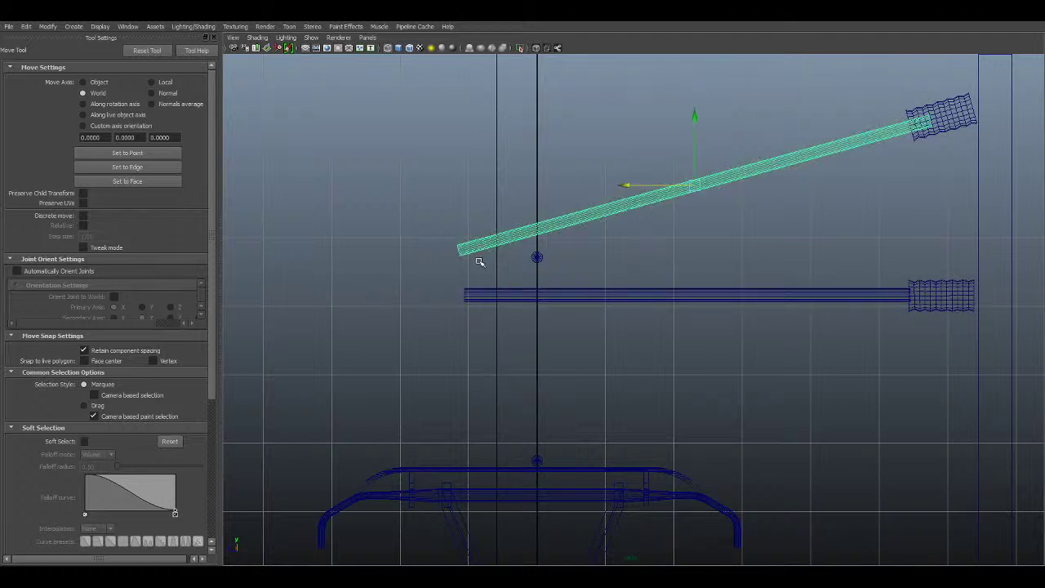
key("e")
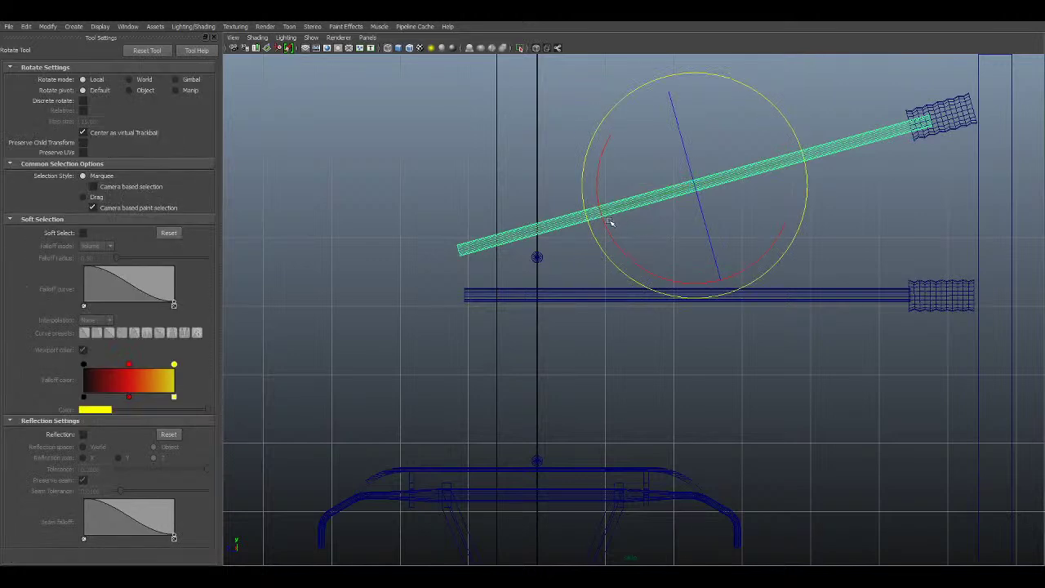
left_click_drag(606, 221, 629, 237)
key("w")
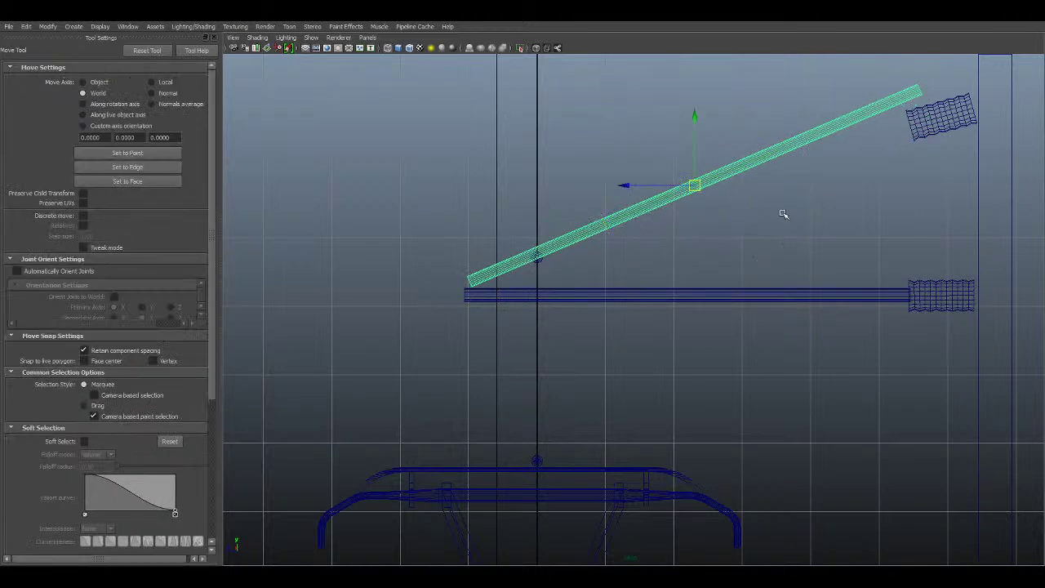
middle_click_drag(784, 215, 788, 245, "alt")
left_click_drag(696, 148, 696, 150)
left_click_drag(620, 216, 622, 218)
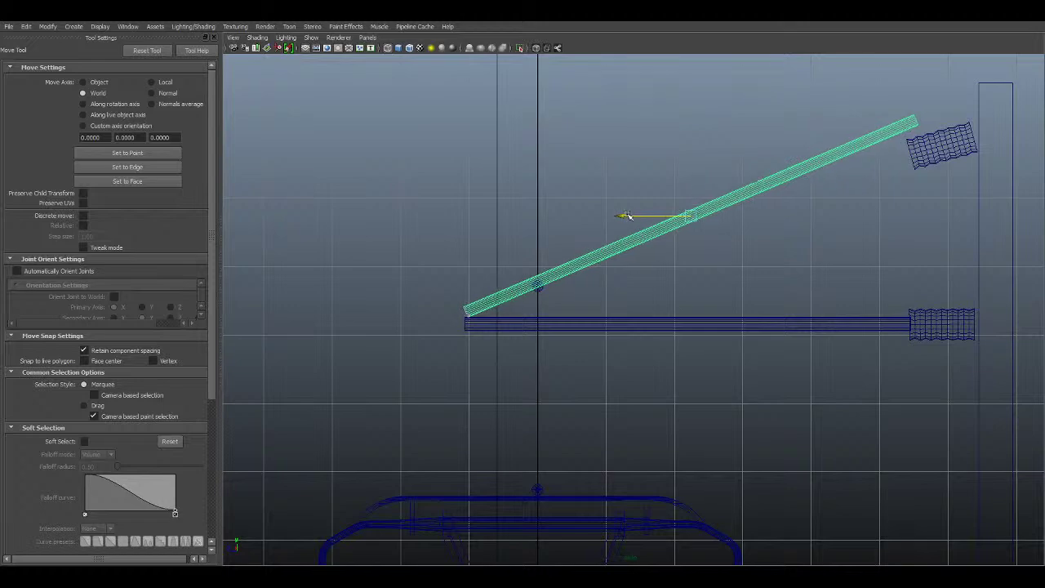
Step: Examine the rods' position relative to the mast and overhead wires along the locomotive's length
key("space")
key("space")
right_click_drag(653, 387, 693, 242, "alt")
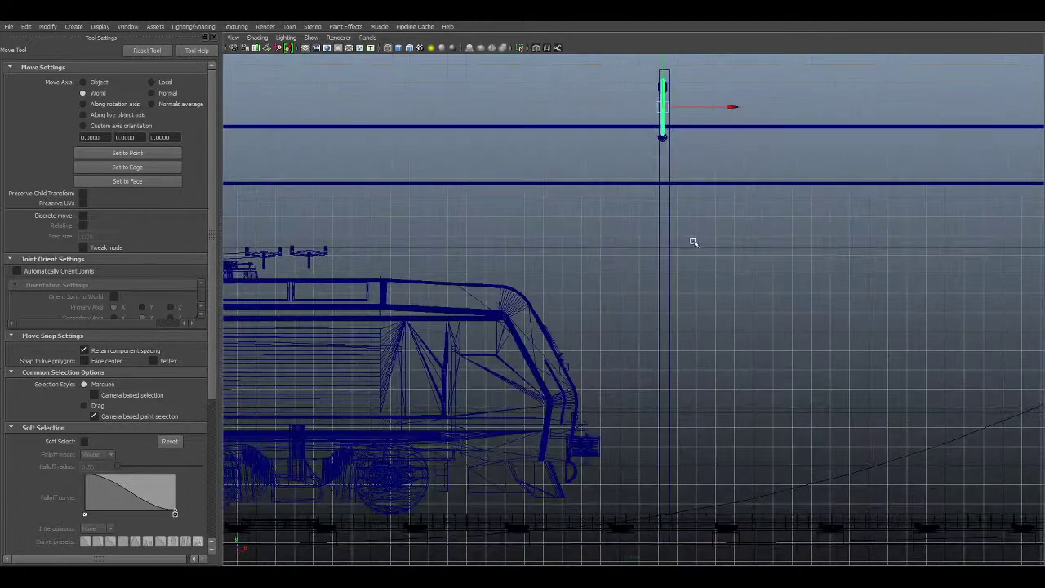
middle_click_drag(693, 242, 640, 348, "alt")
key("space")
key("space")
middle_click_drag(732, 378, 639, 217, "alt")
right_click_drag(640, 218, 622, 282, "alt")
scroll(535, 312, "up", 4)
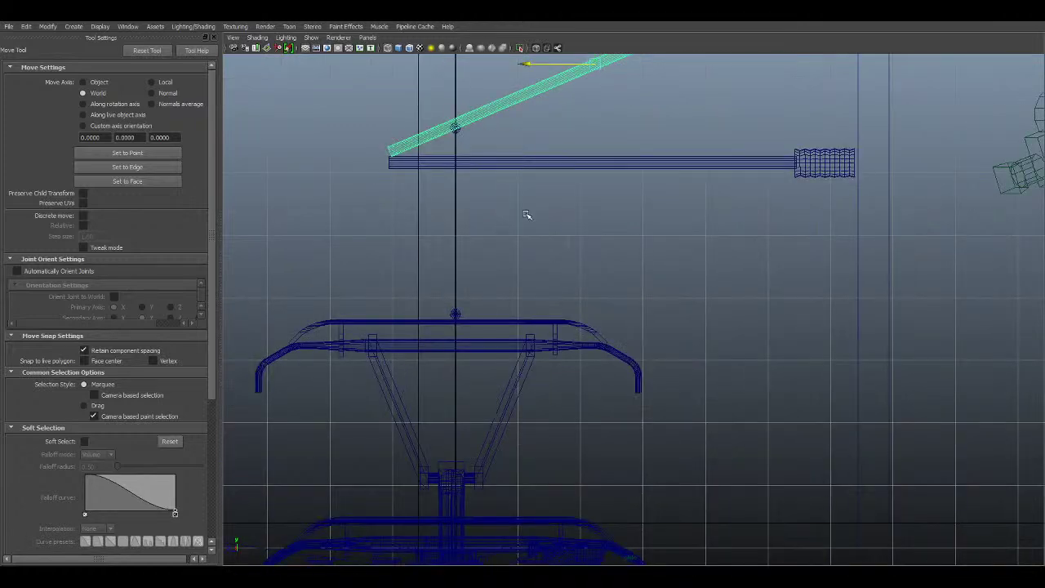
Step: Raise the upper ribbed sleeve until it covers the mast end of the steeper sloping rod
middle_click_drag(528, 215, 493, 330, "alt")
middle_click_drag(738, 98, 692, 260, "alt")
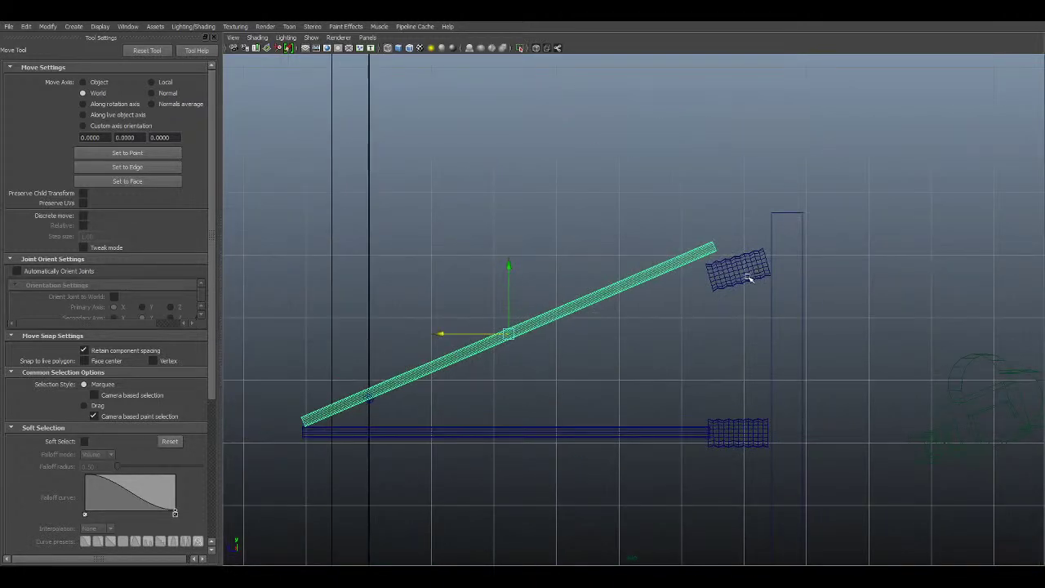
left_click(749, 274)
left_click_drag(738, 204, 739, 171)
scroll(751, 292, "up", 5)
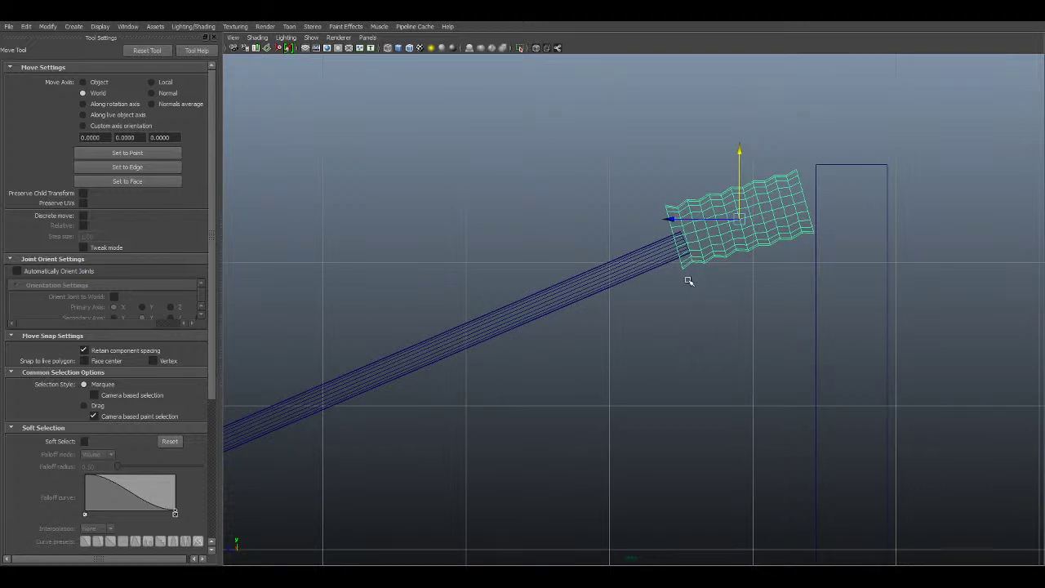
scroll(640, 411, "up", 5)
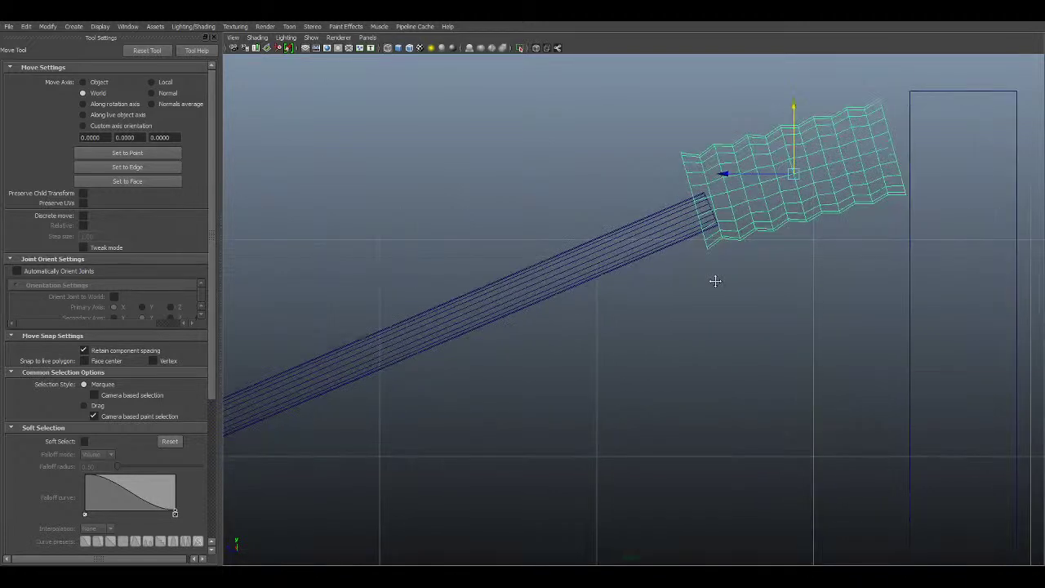
Step: Rotate the upper ribbed sleeve to match the sloping rod's steeper angle
middle_click_drag(714, 280, 653, 340, "alt")
key("e")
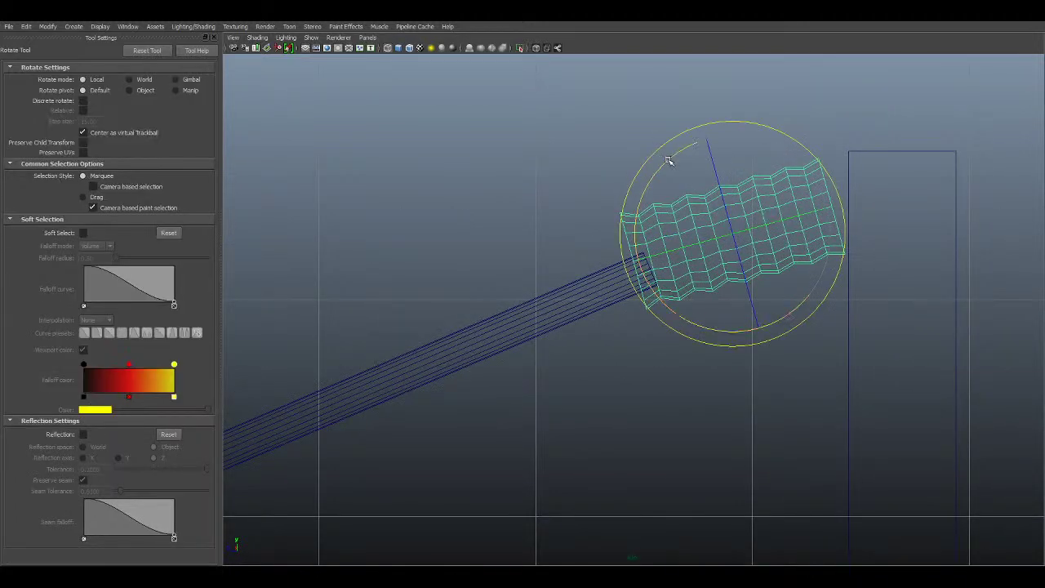
left_click_drag(669, 161, 656, 169)
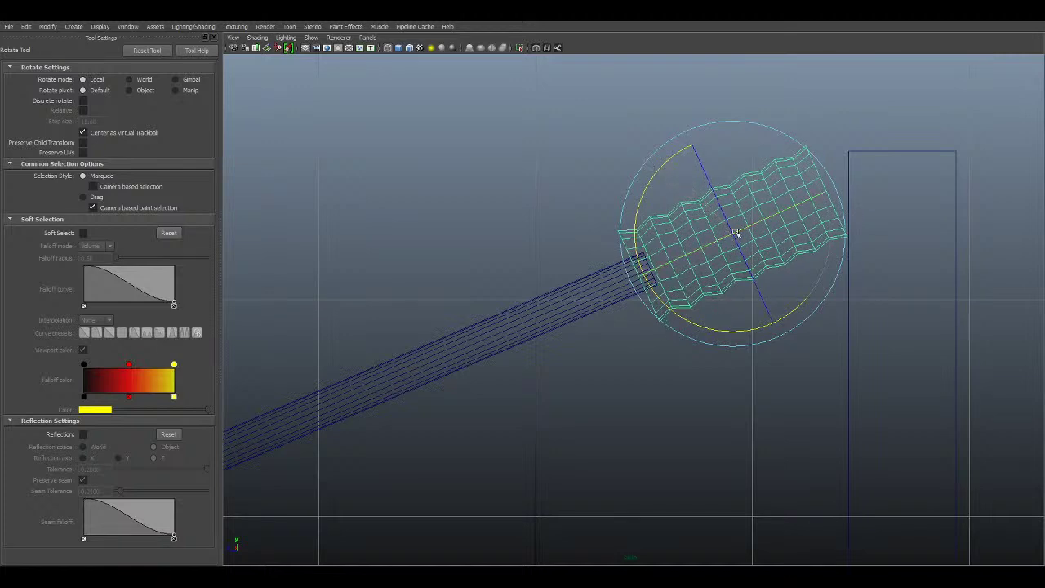
scroll(766, 225, "down", 10)
scroll(707, 303, "up", 2)
middle_click_drag(706, 303, 794, 202, "alt")
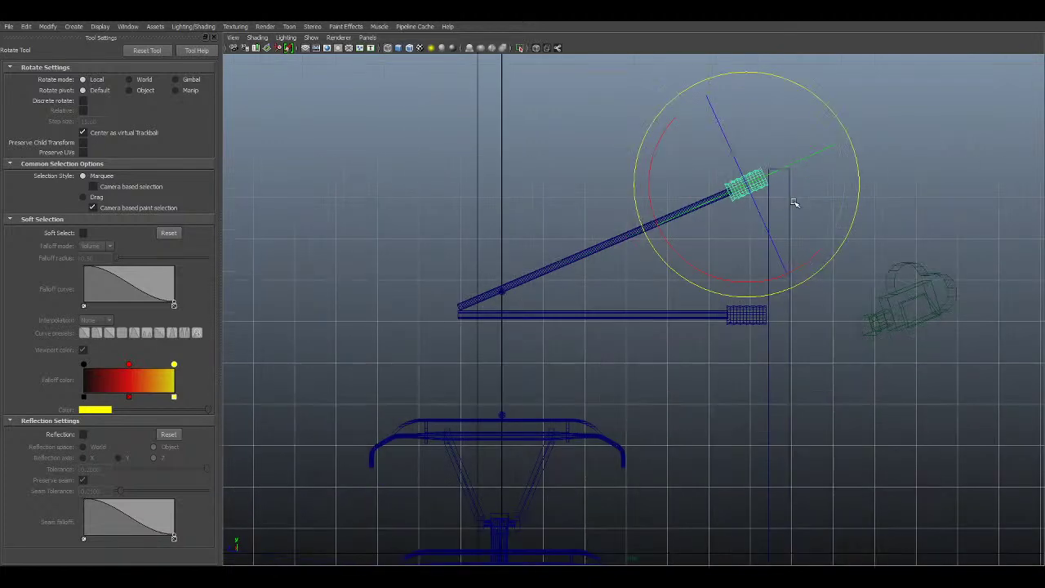
key("w")
middle_click_drag(716, 263, 735, 257, "alt")
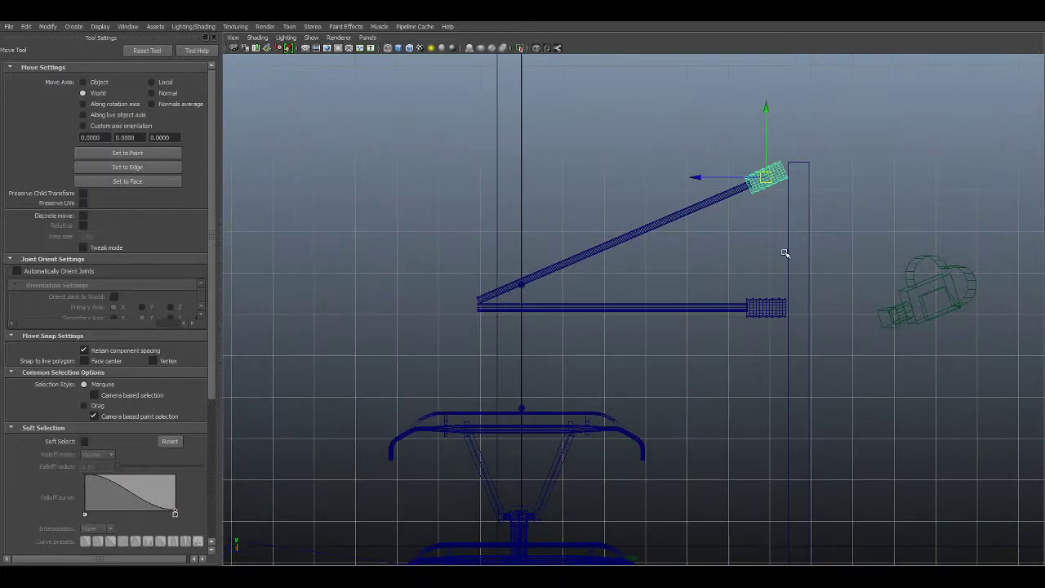
Step: Examine the bracket assembly's height and alignment against the locomotive, pantograph and overhead wires in both orthographic views
scroll(749, 311, "down", 3)
middle_click_drag(732, 323, 801, 140, "alt")
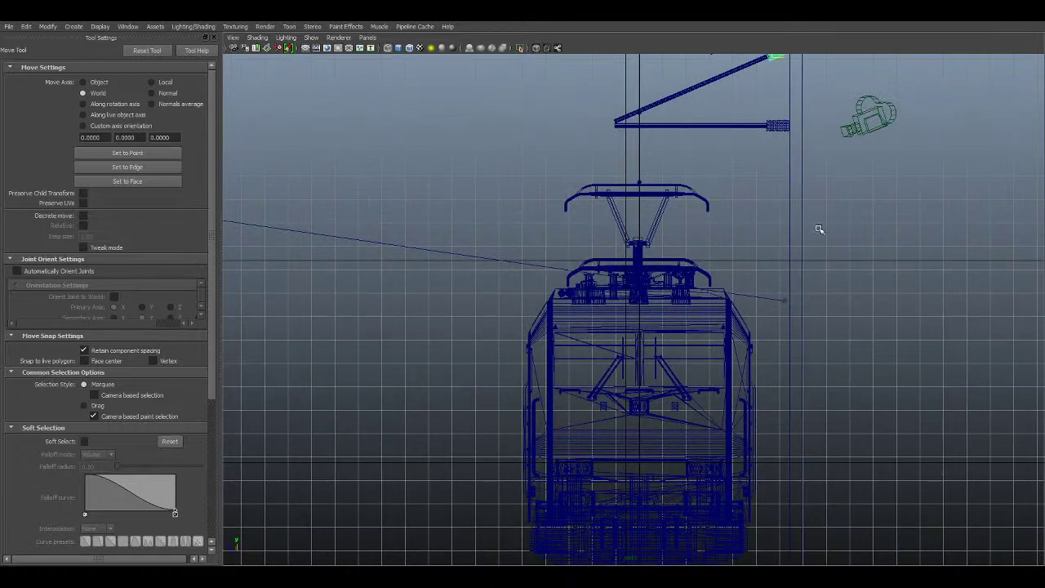
middle_click_drag(819, 228, 789, 135, "alt")
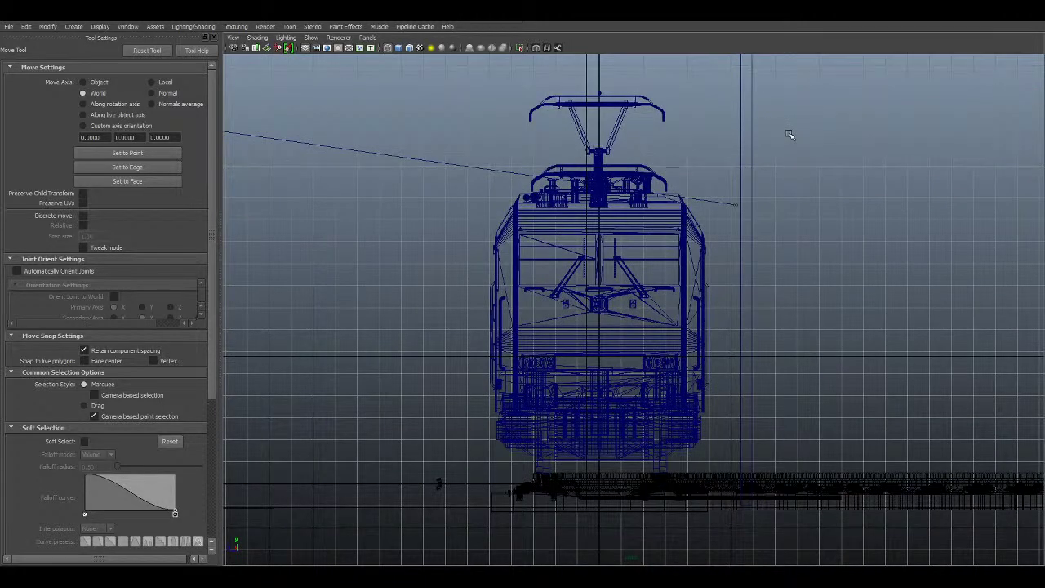
scroll(751, 151, "up", 2)
middle_click_drag(724, 145, 706, 279, "alt")
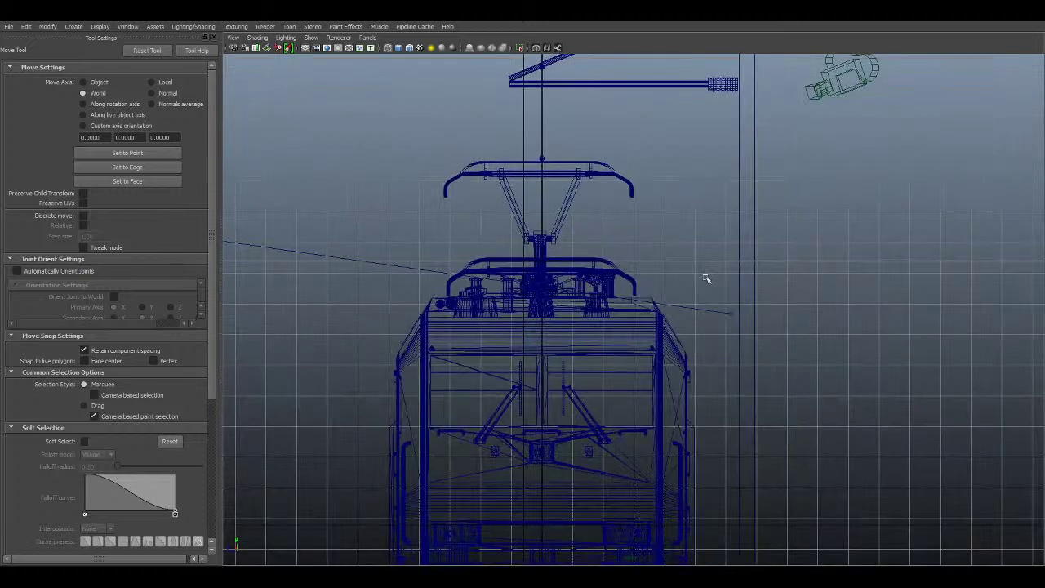
key("space")
key("space")
key("space")
key("space")
scroll(776, 198, "up", 2)
middle_click_drag(776, 198, 695, 368, "alt")
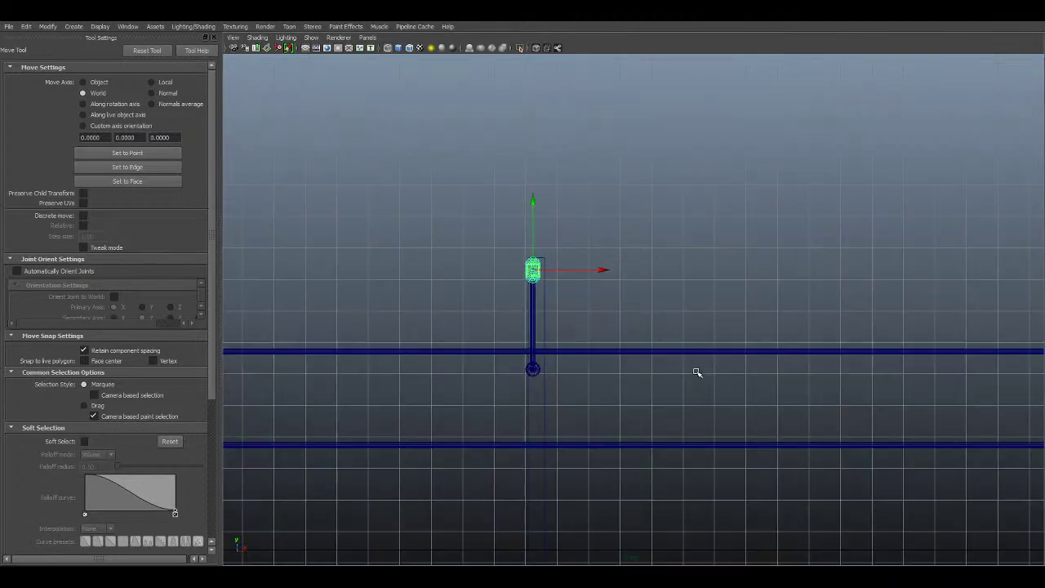
scroll(695, 368, "up", 2)
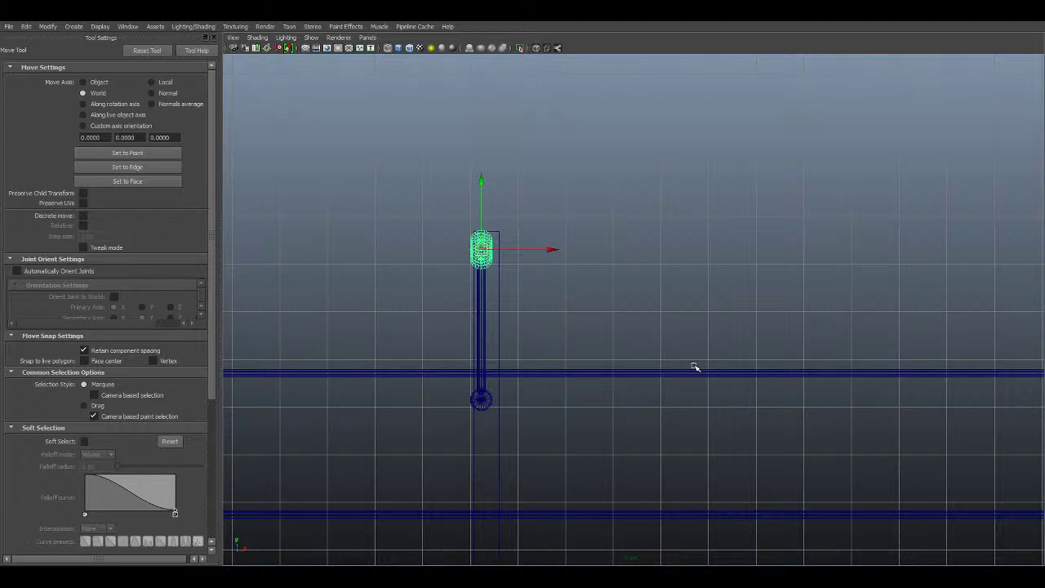
scroll(650, 386, "down", 2)
scroll(642, 388, "up", 2)
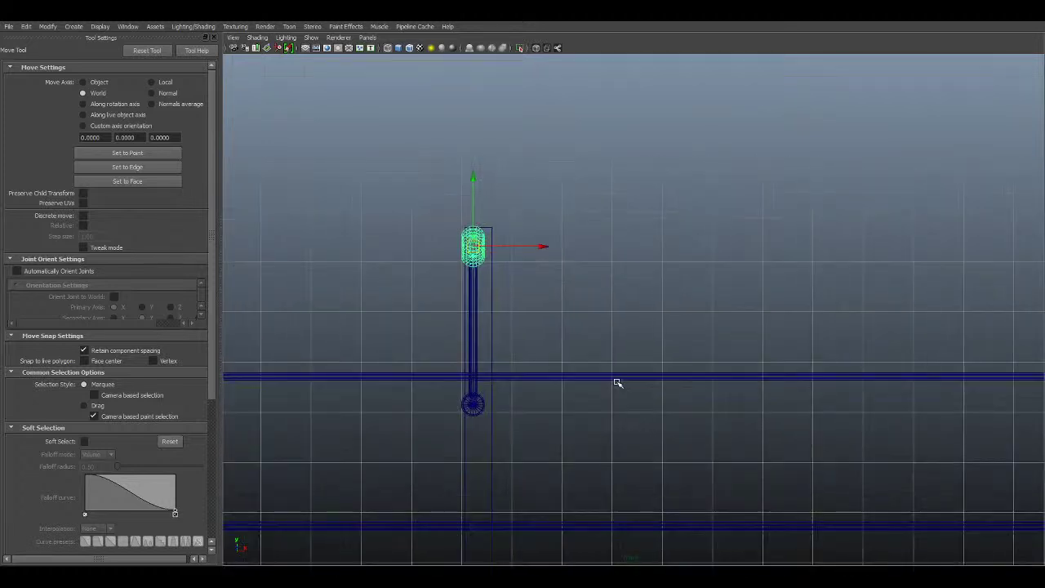
middle_click_drag(555, 315, 784, 370, "alt")
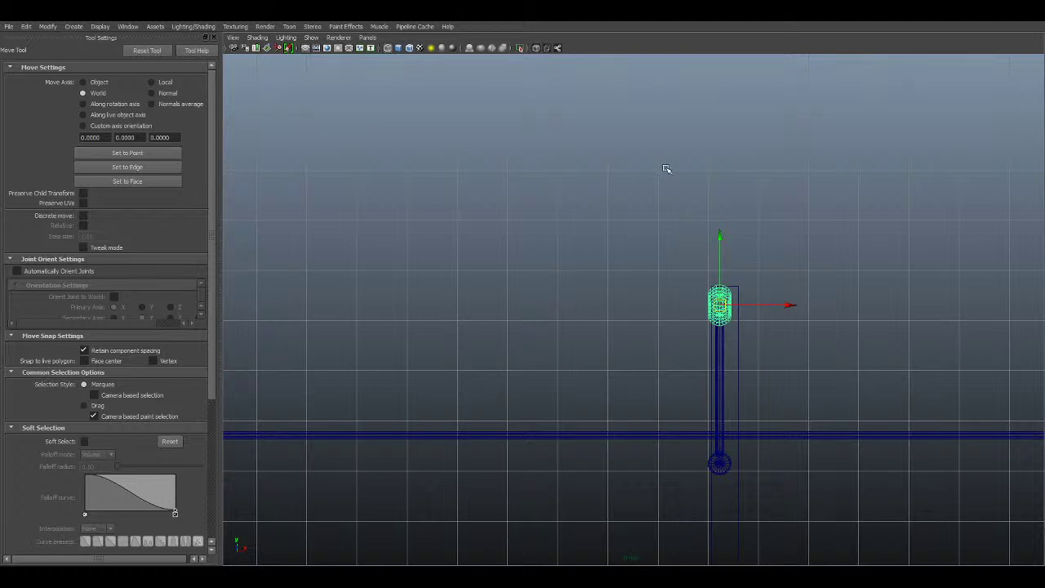
scroll(879, 308, "up", 1)
scroll(824, 299, "down", 3)
middle_click_drag(739, 275, 670, 233, "alt")
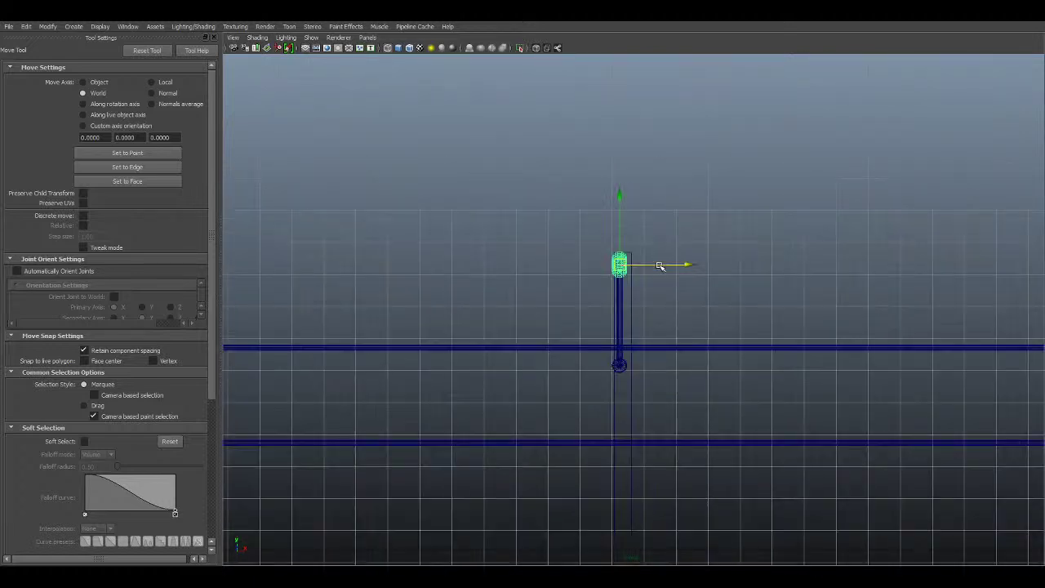
Step: Select both rods with their ribbed sleeves and lower them together along the mast until the sloping rod clears the upper wire
key("space")
key("space")
key("f")
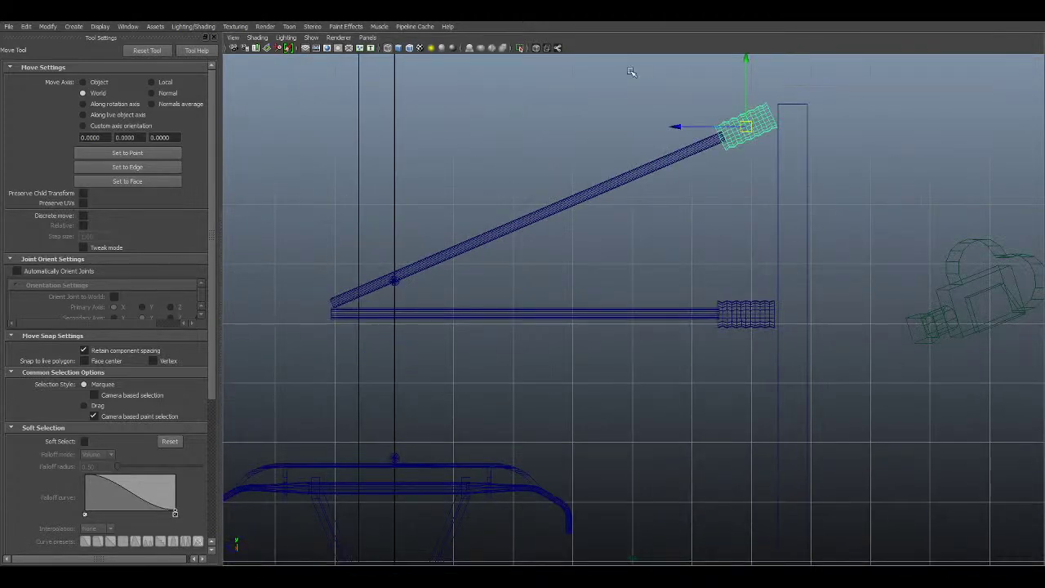
left_click_drag(645, 298, 732, 355)
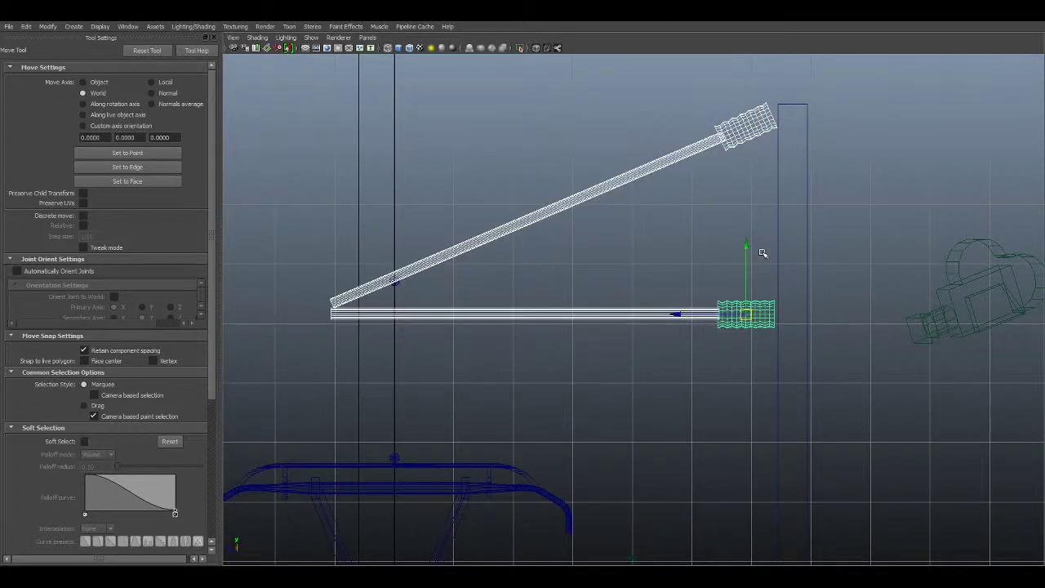
left_click_drag(746, 243, 745, 274)
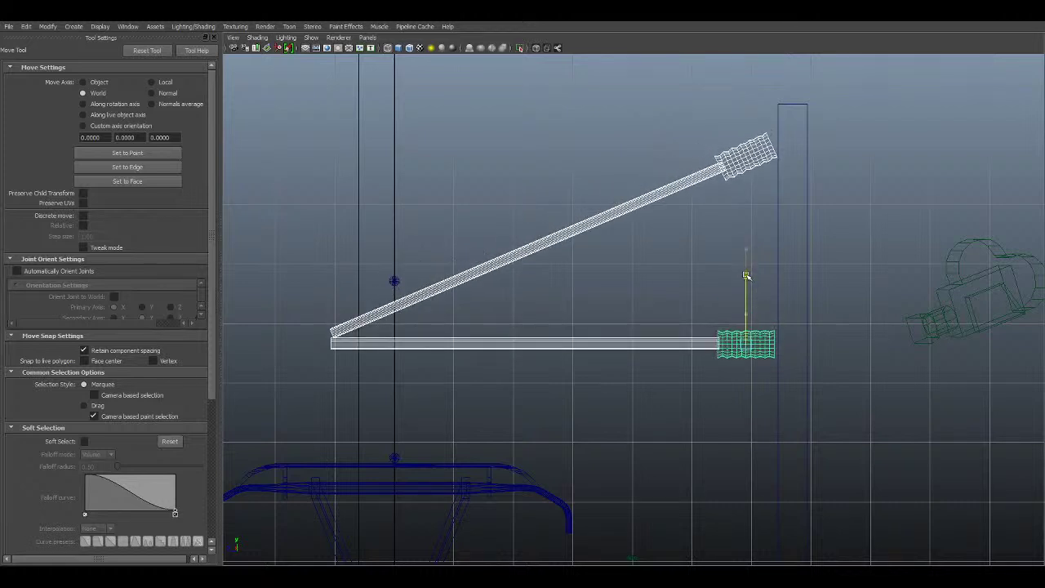
Step: Select both rods with their ribbed sleeves and shift them together very slightly away from the mast
left_click(608, 171)
left_click_drag(665, 130, 735, 381)
mouse_move(680, 344)
left_mouse_down()
mouse_move(662, 345)
mouse_move(678, 346)
left_mouse_up()
left_click(545, 78)
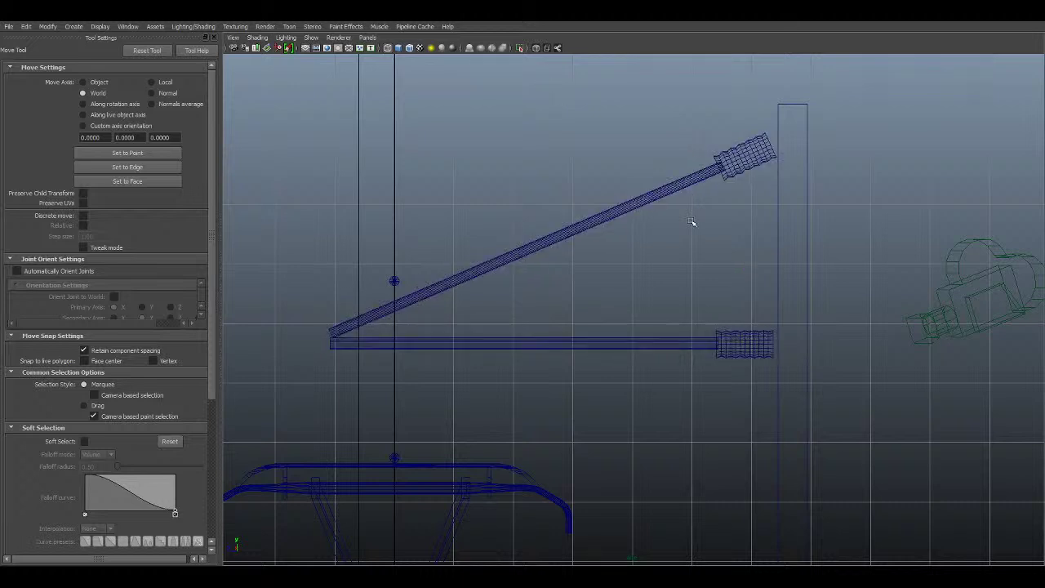
left_click(683, 342)
scroll(611, 299, "up", 1)
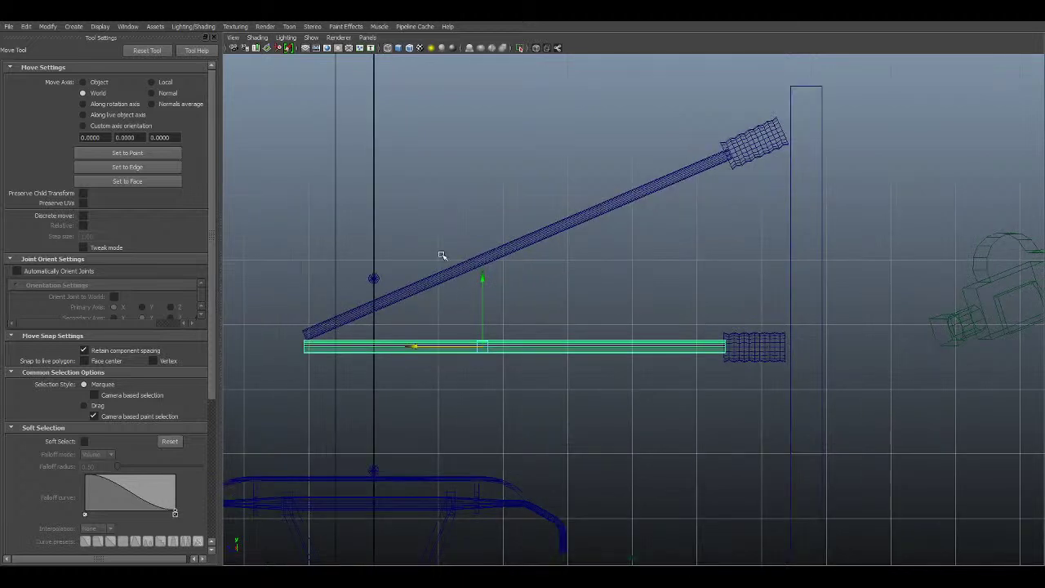
left_click(494, 207)
Step: Lower both rods and their ribbed sleeves together along the mast, keeping the level rod just above the lower overhead wire
middle_click_drag(598, 276, 702, 182, "alt")
scroll(773, 214, "down", 4)
middle_click_drag(770, 210, 734, 237, "alt")
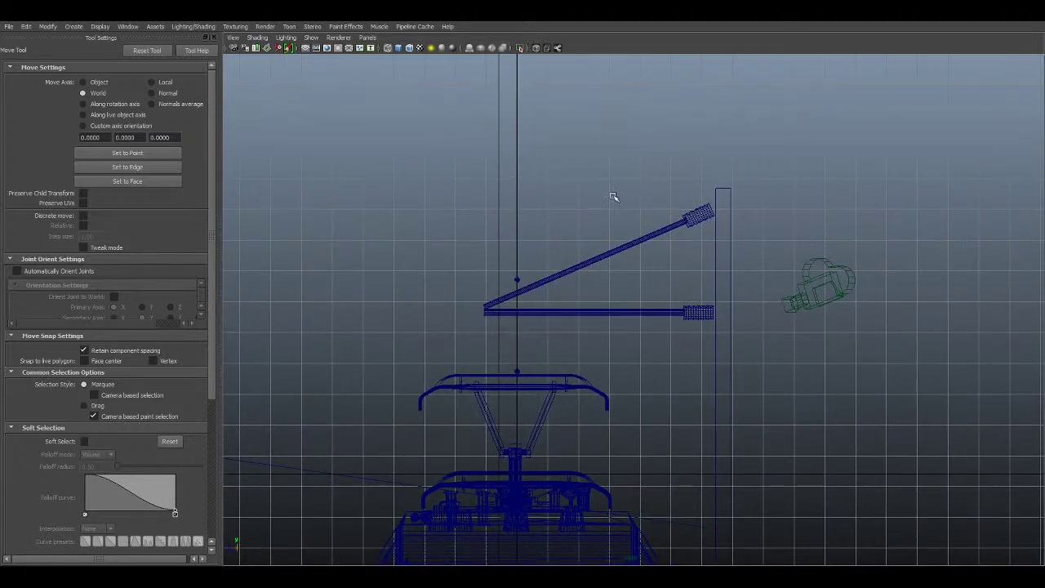
left_click(703, 315)
scroll(709, 310, "up", 3)
left_click_drag(717, 245, 715, 284)
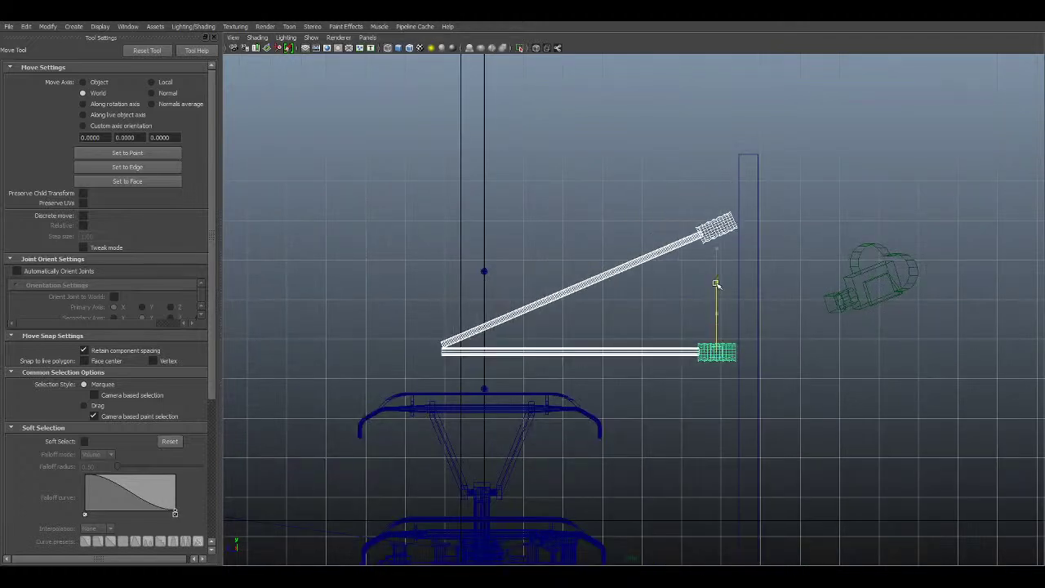
left_click(802, 177)
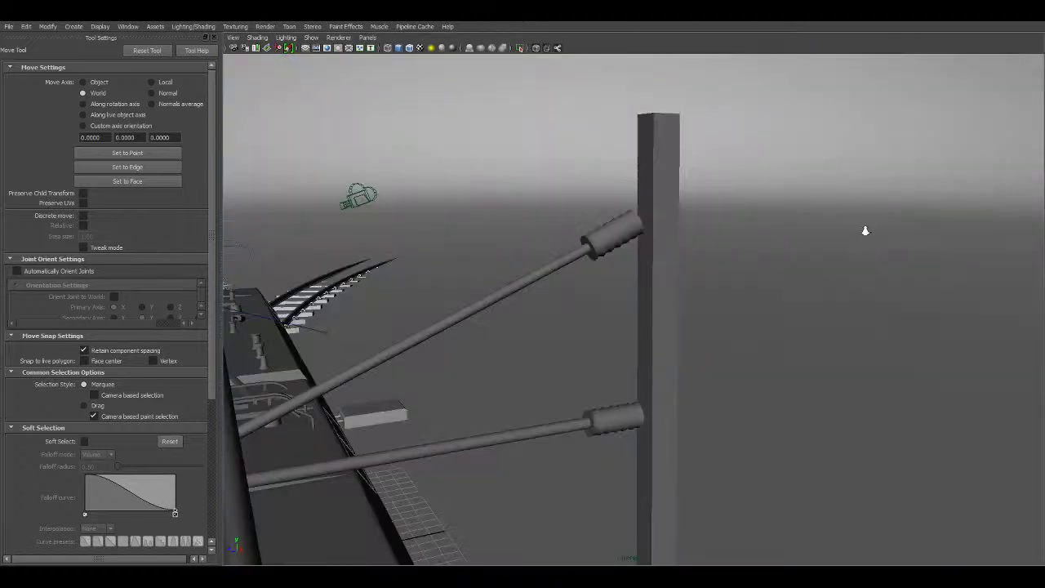
Step: Examine the mast bracket in perspective against the overhead wires, locomotive roof and pantographs
mouse_move(863, 229)
left_mouse_down("alt")
mouse_move(625, 217)
mouse_move(672, 214)
mouse_move(650, 276)
mouse_move(604, 319)
mouse_move(675, 324)
mouse_move(618, 346)
mouse_move(662, 249)
left_mouse_up("alt")
right_click_drag(662, 248, 605, 231, "alt")
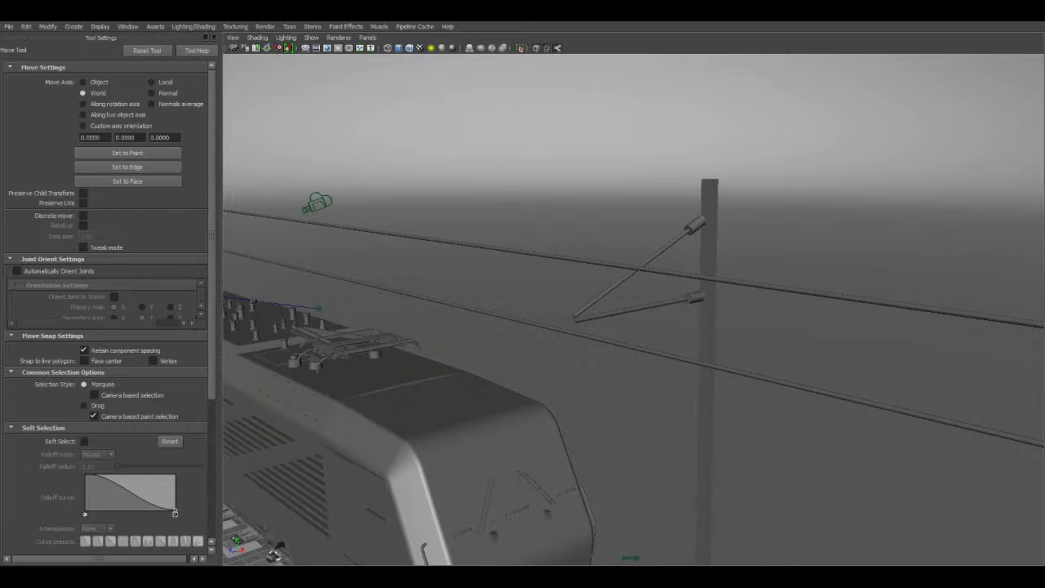
right_click_drag(659, 349, 608, 330, "alt")
middle_click_drag(609, 330, 778, 359, "alt")
right_click_drag(682, 380, 718, 418, "alt")
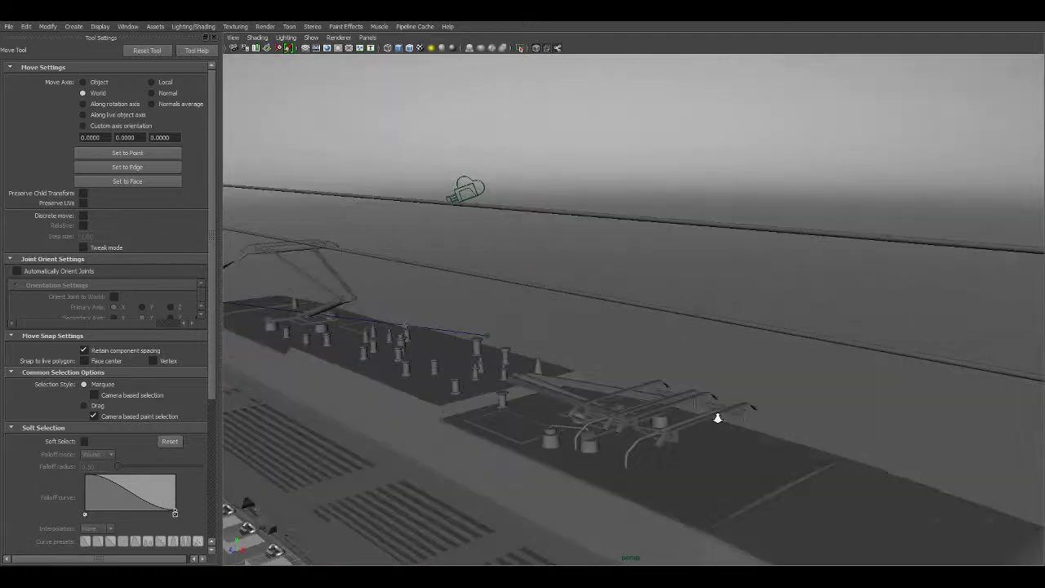
left_click_drag(717, 418, 781, 406, "alt")
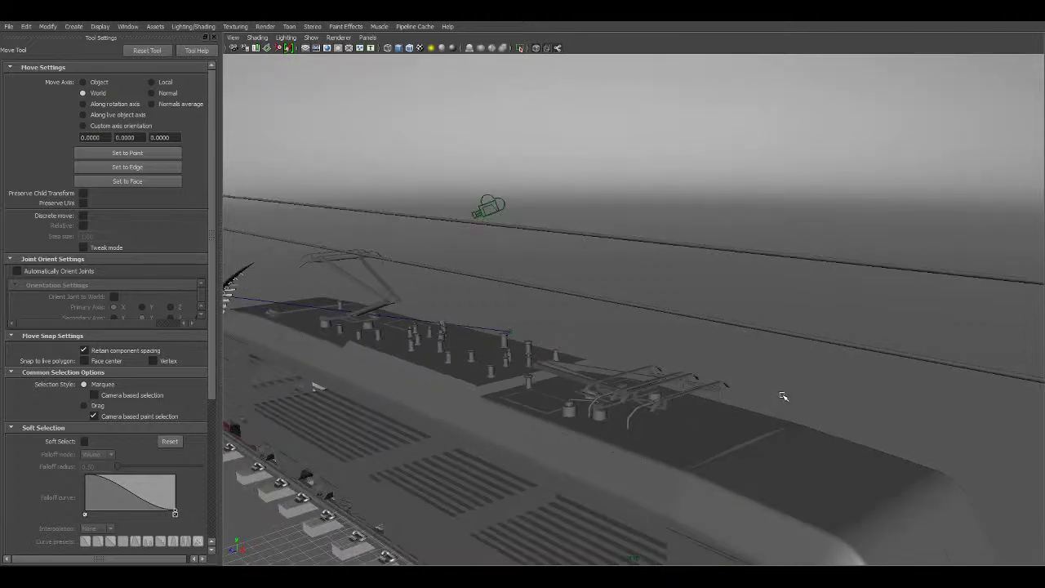